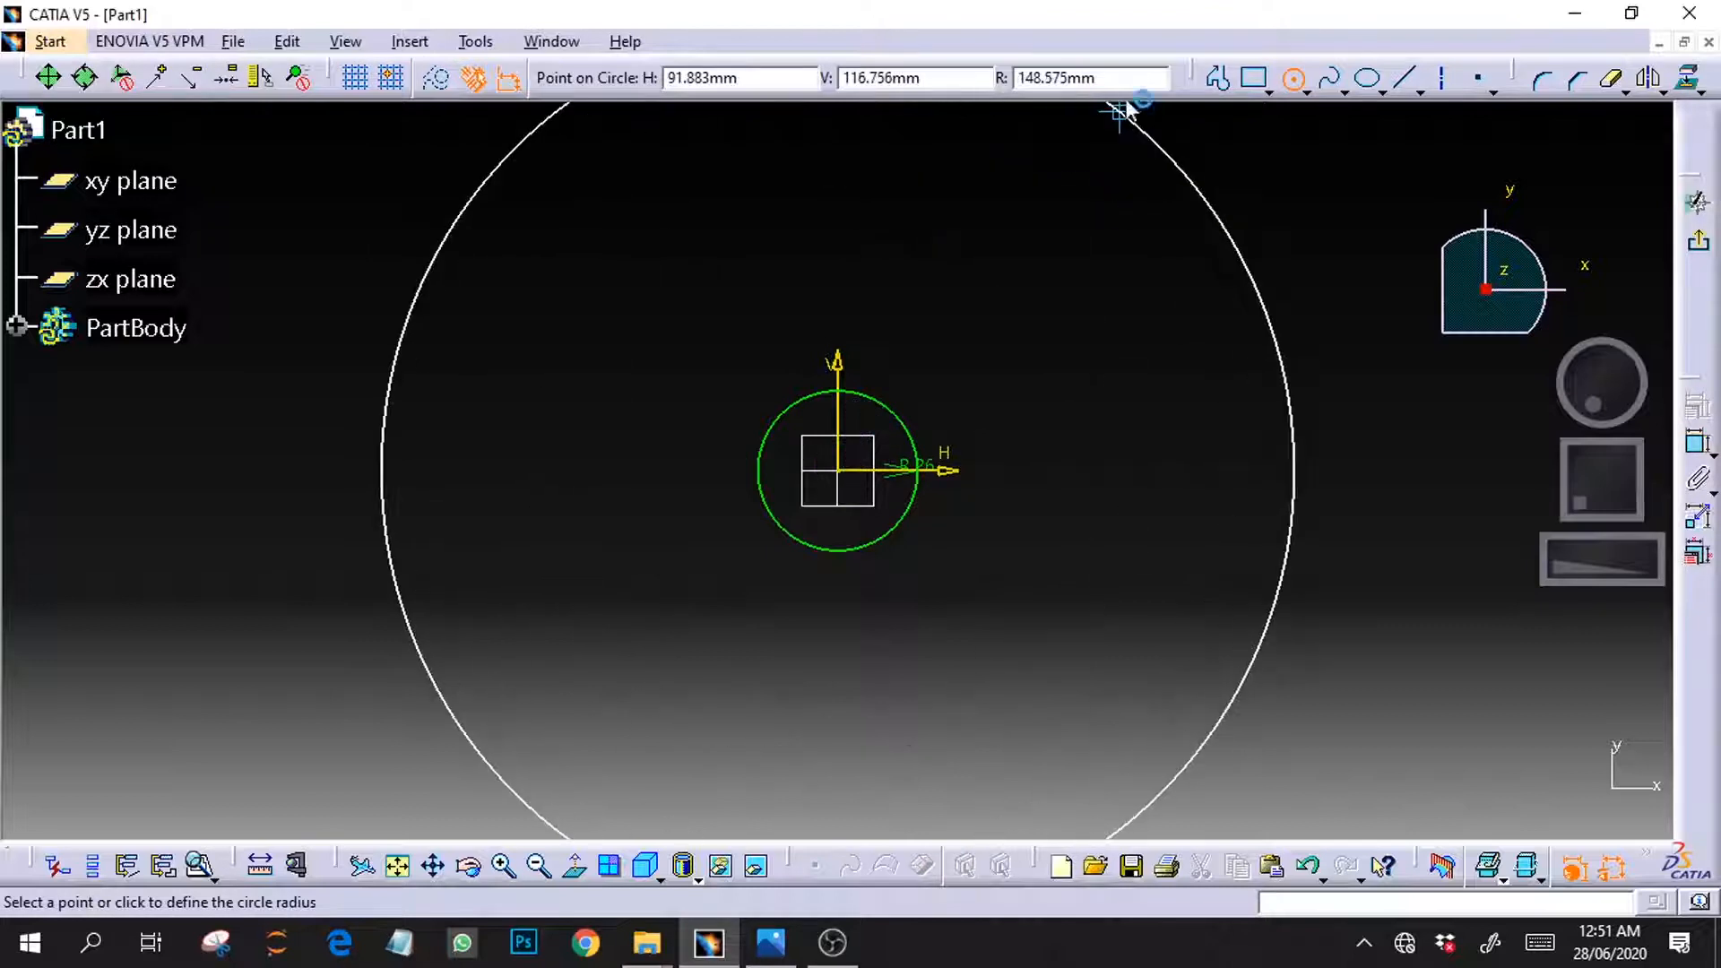
Step: Give the inner circle, concentric with the existing one, a radius of 46/2 mm and exit the sketch
drag(1116, 79, 982, 80)
text(48)
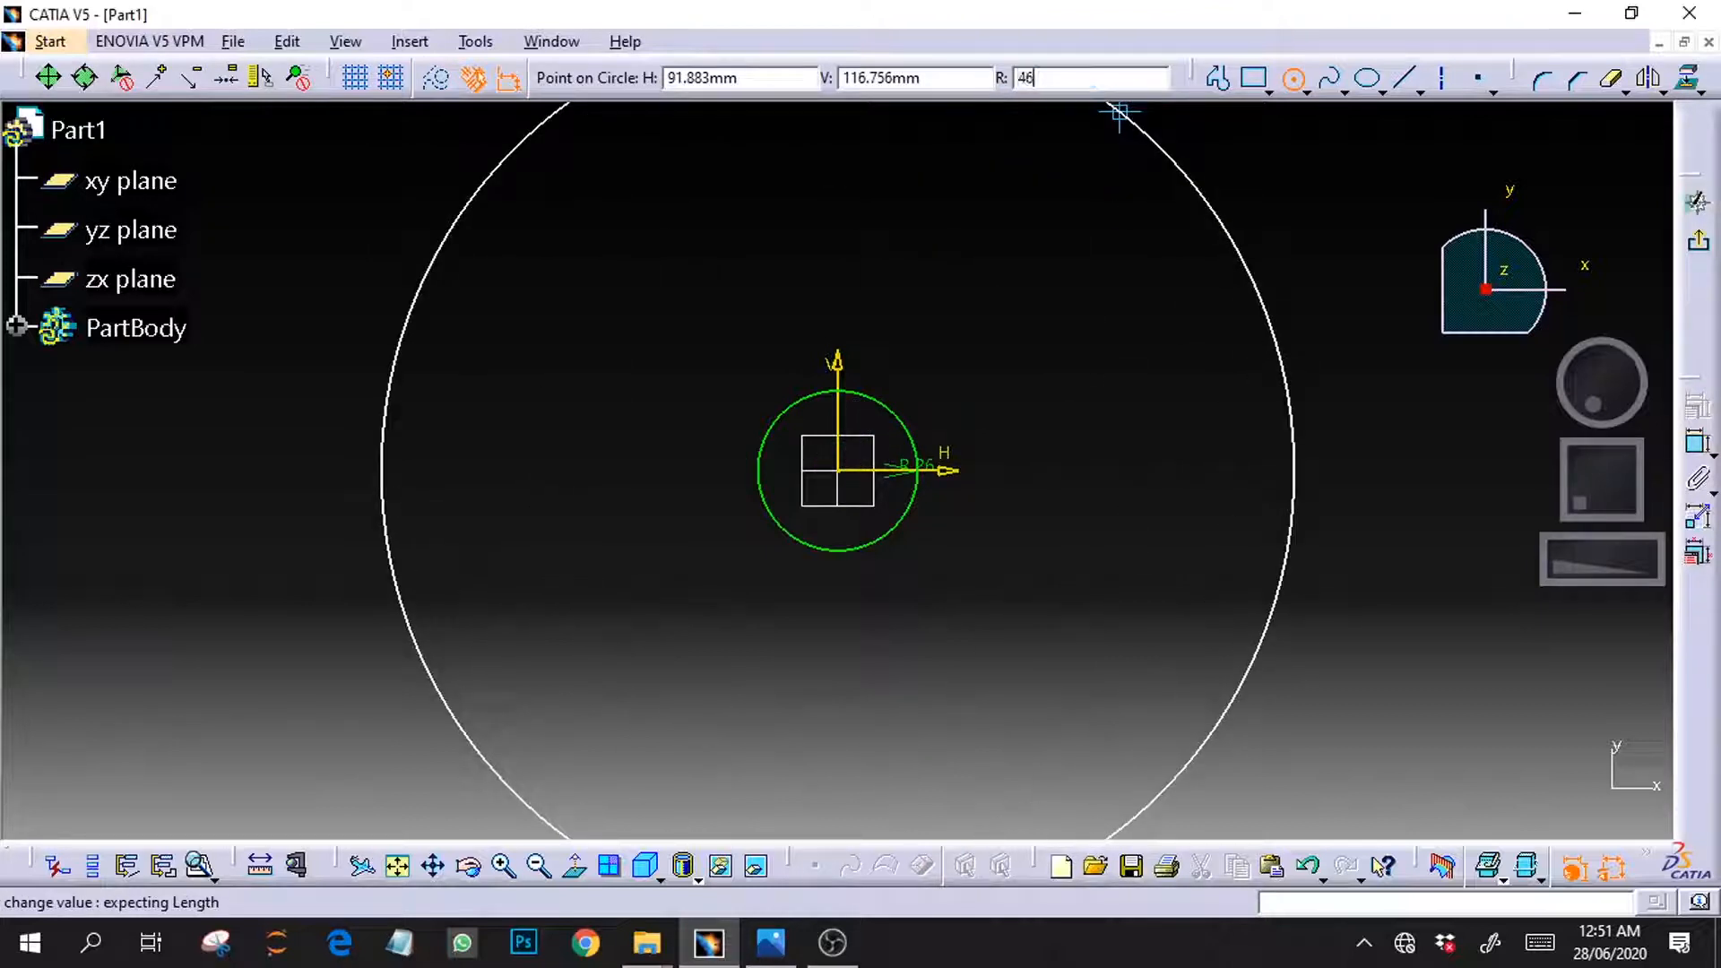
text(/2)
key(Return)
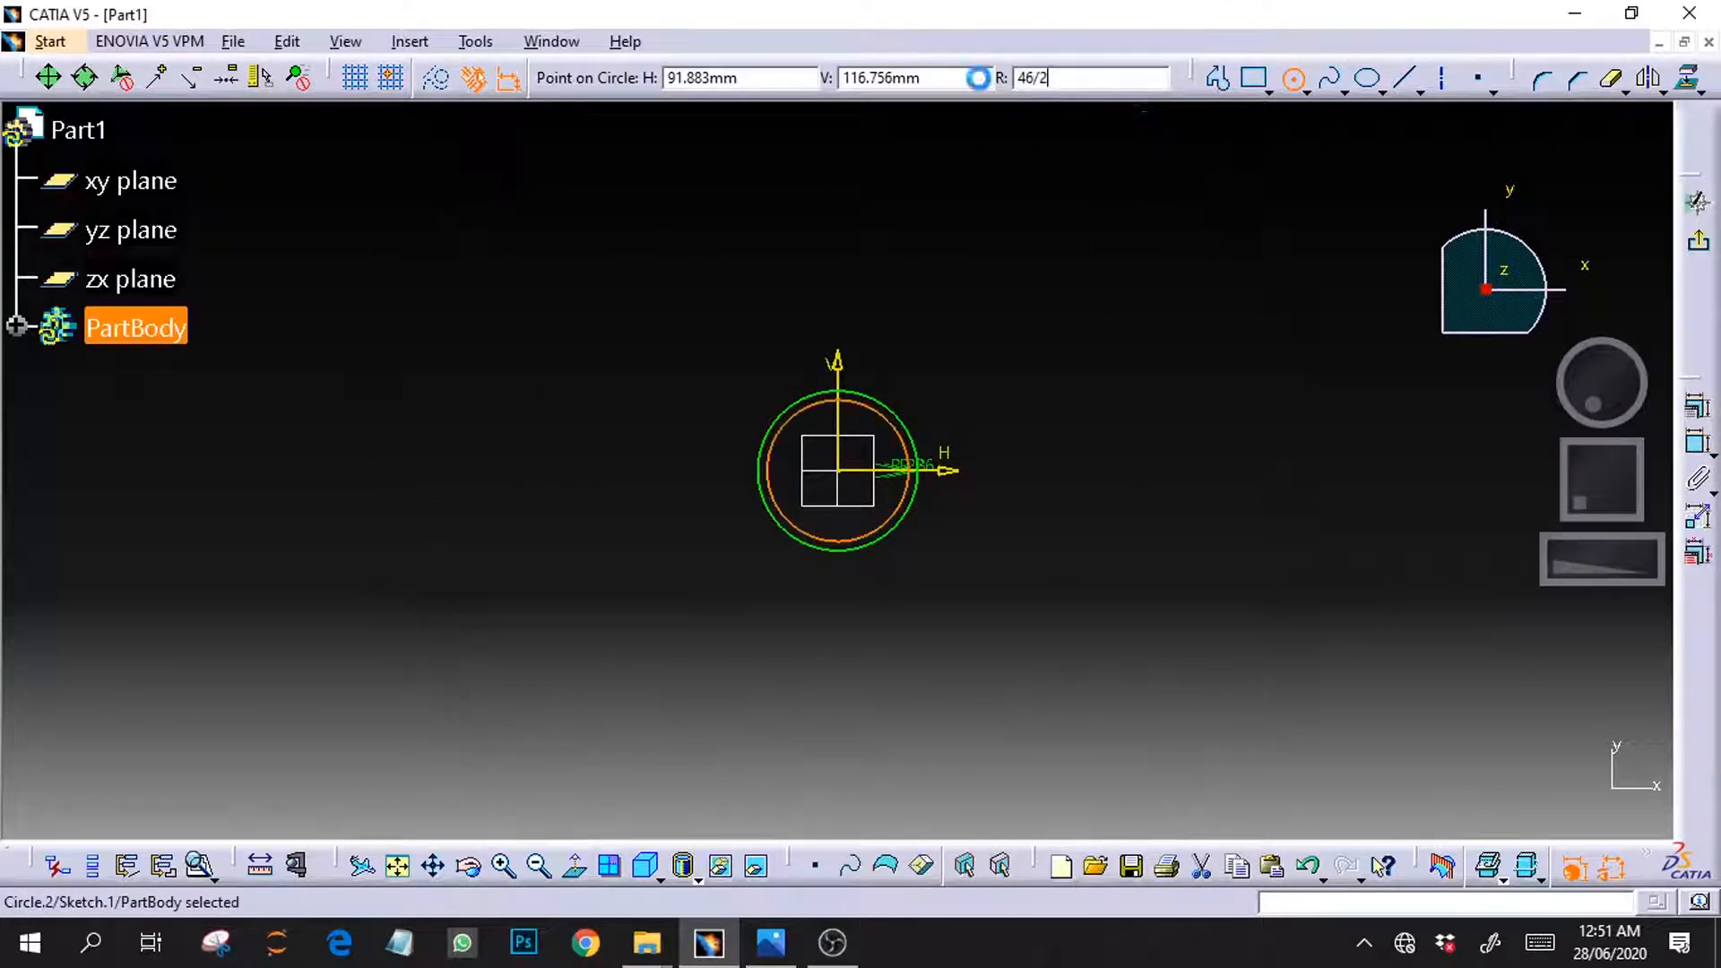
click(1697, 245)
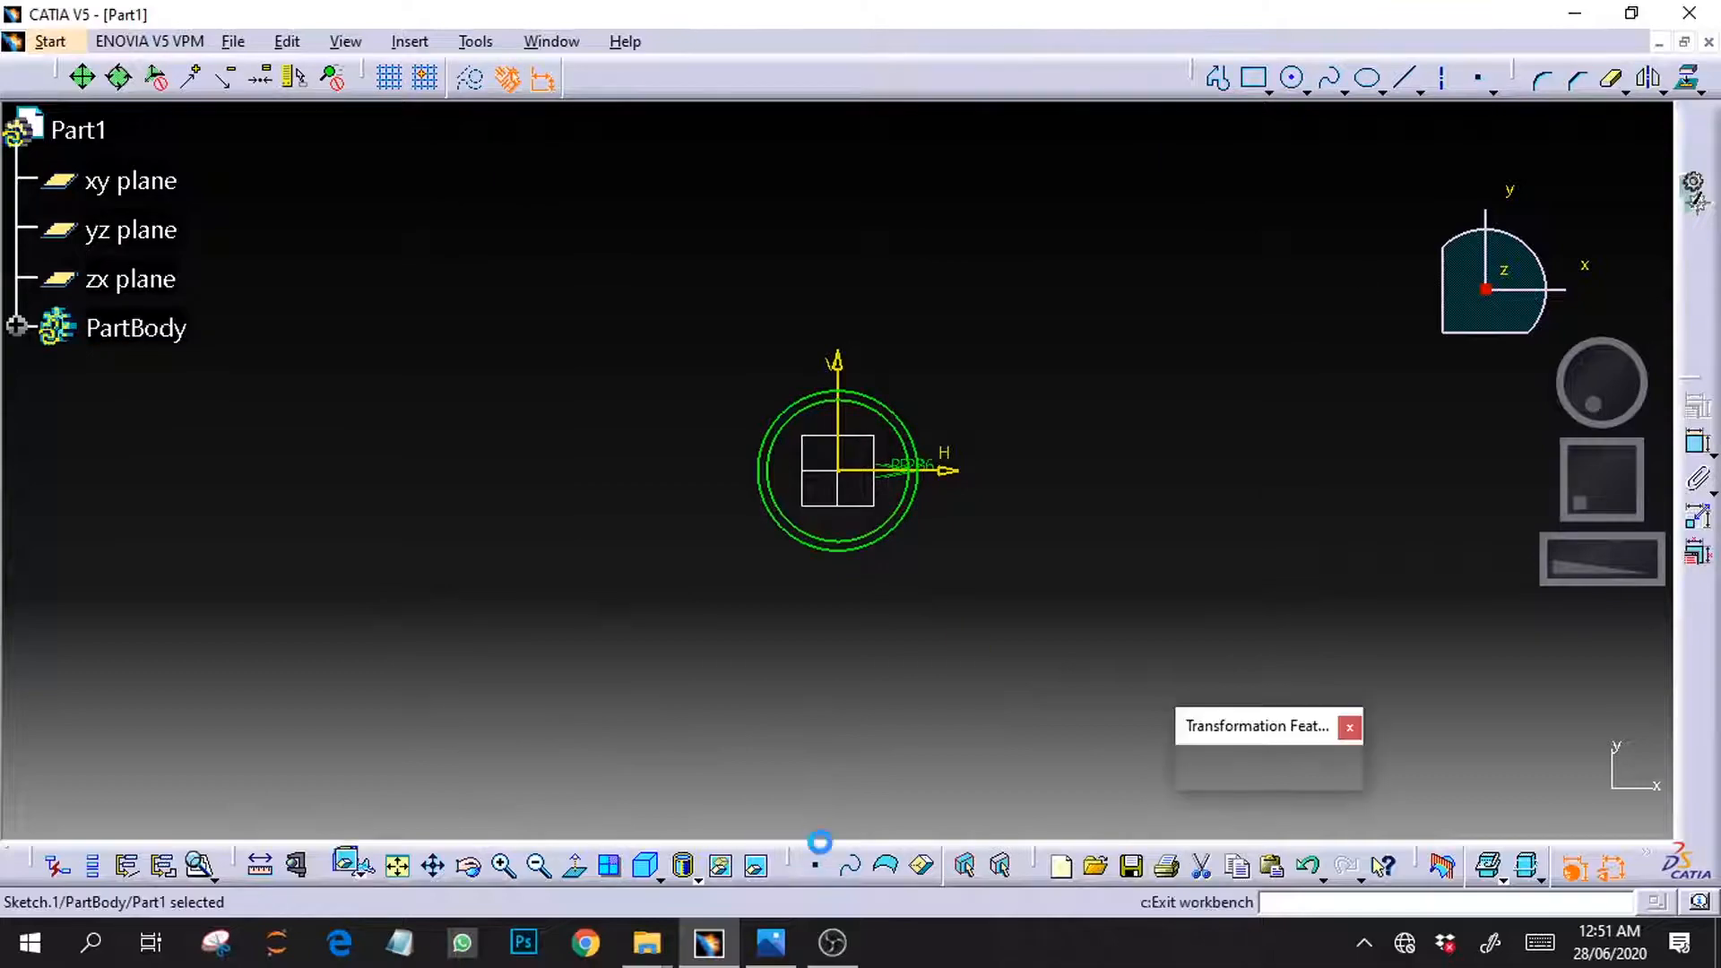
Step: Pad the two-circle ring sketch with a length of 35 mm and mirrored extent
click(771, 943)
click(709, 943)
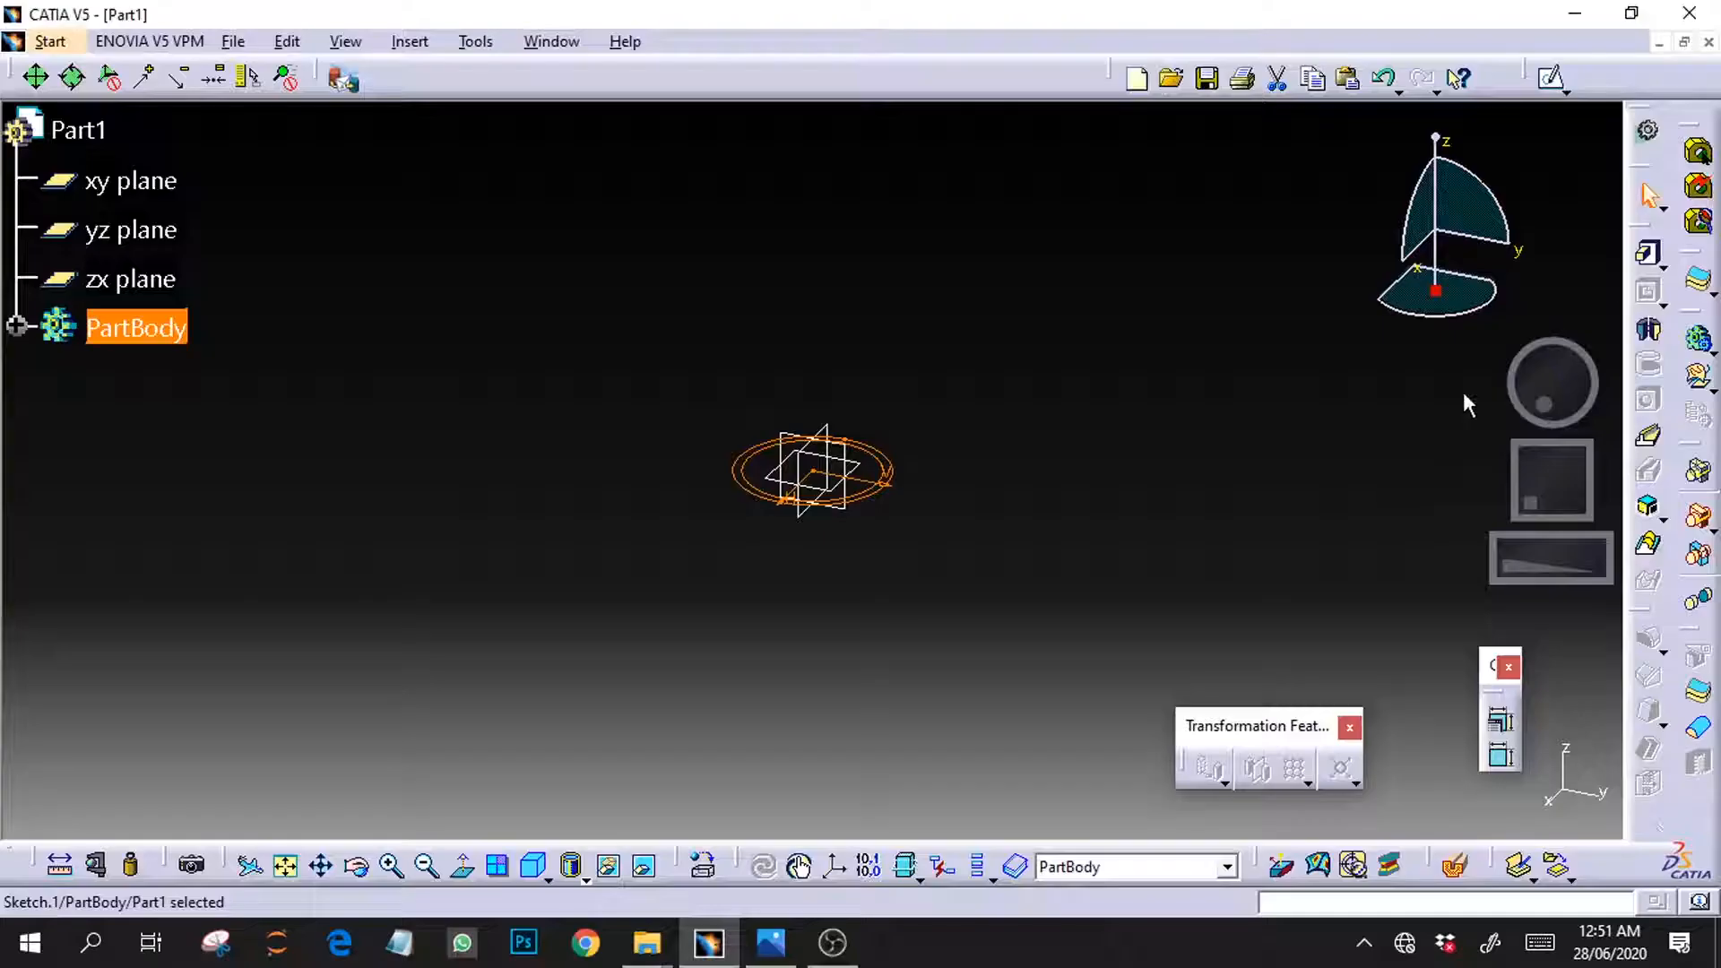
click(1651, 257)
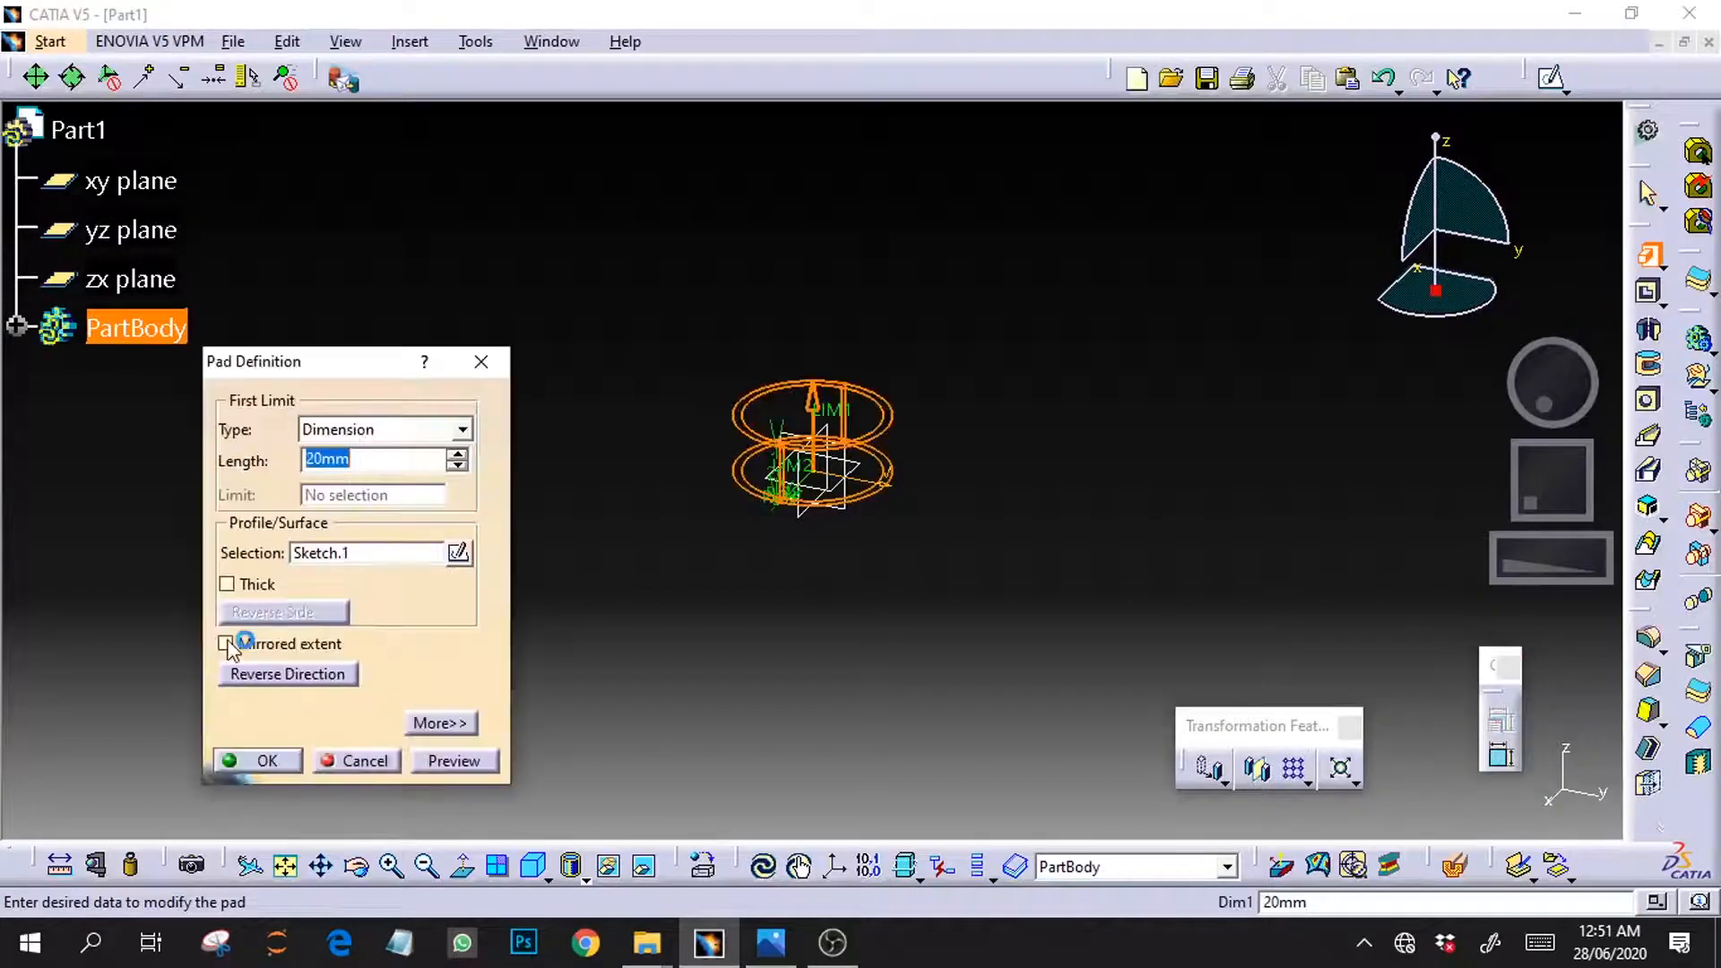
click(226, 643)
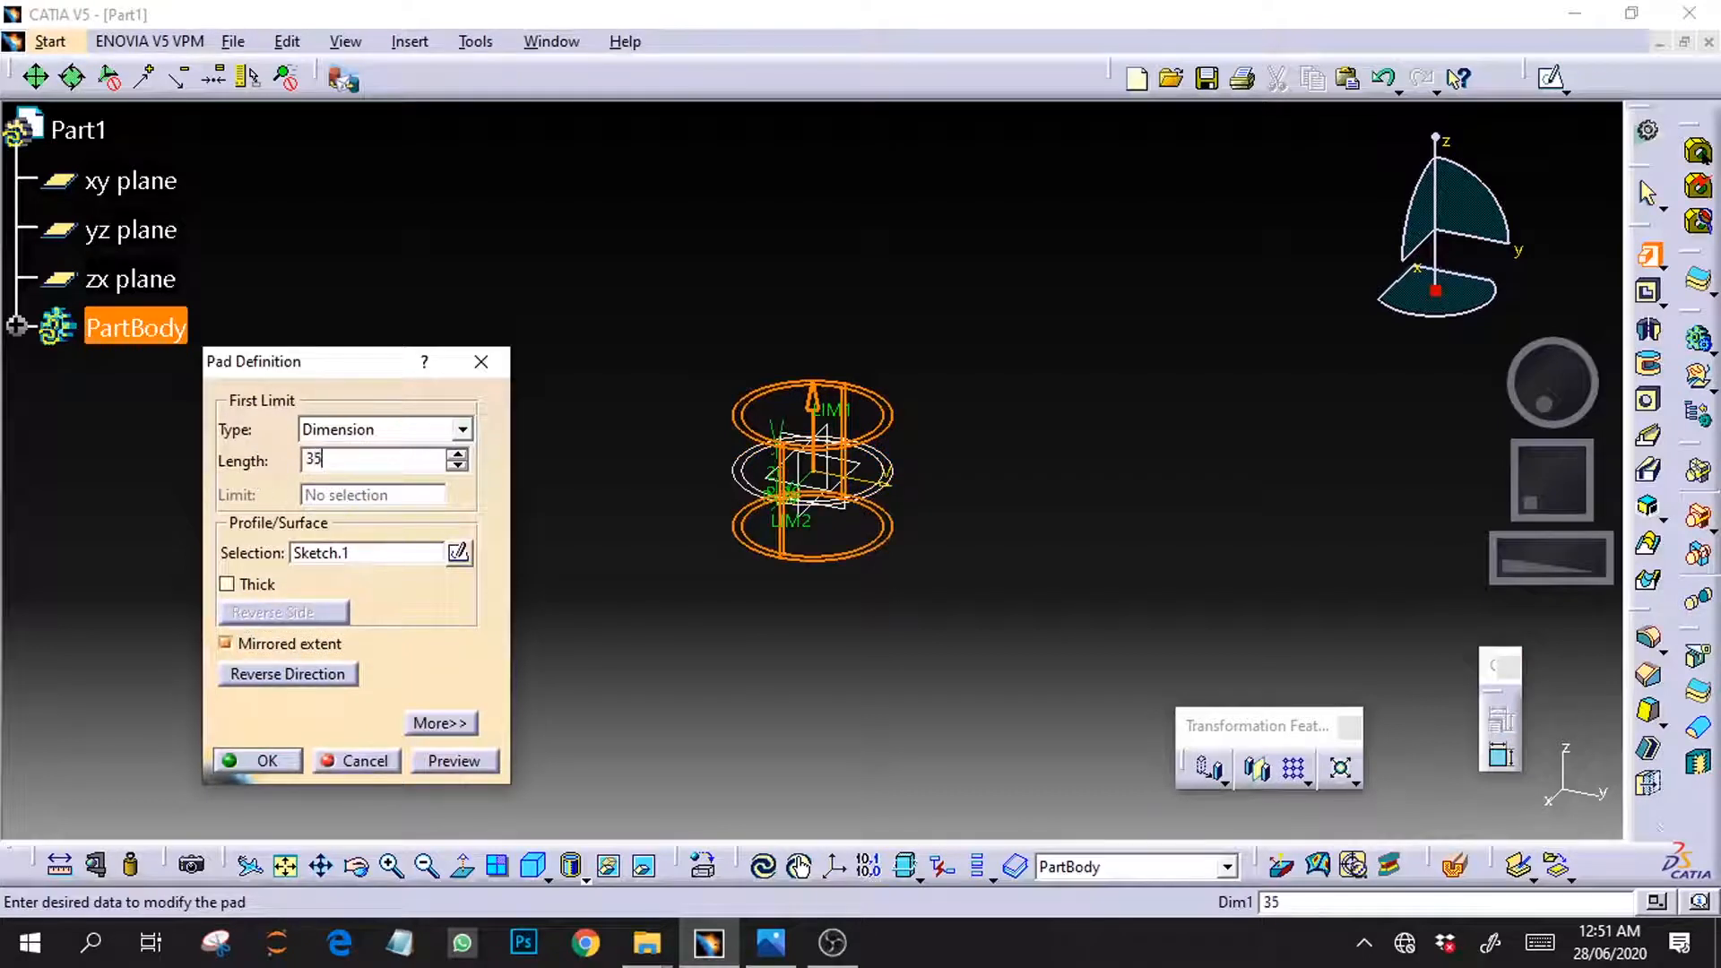
click(452, 760)
click(260, 760)
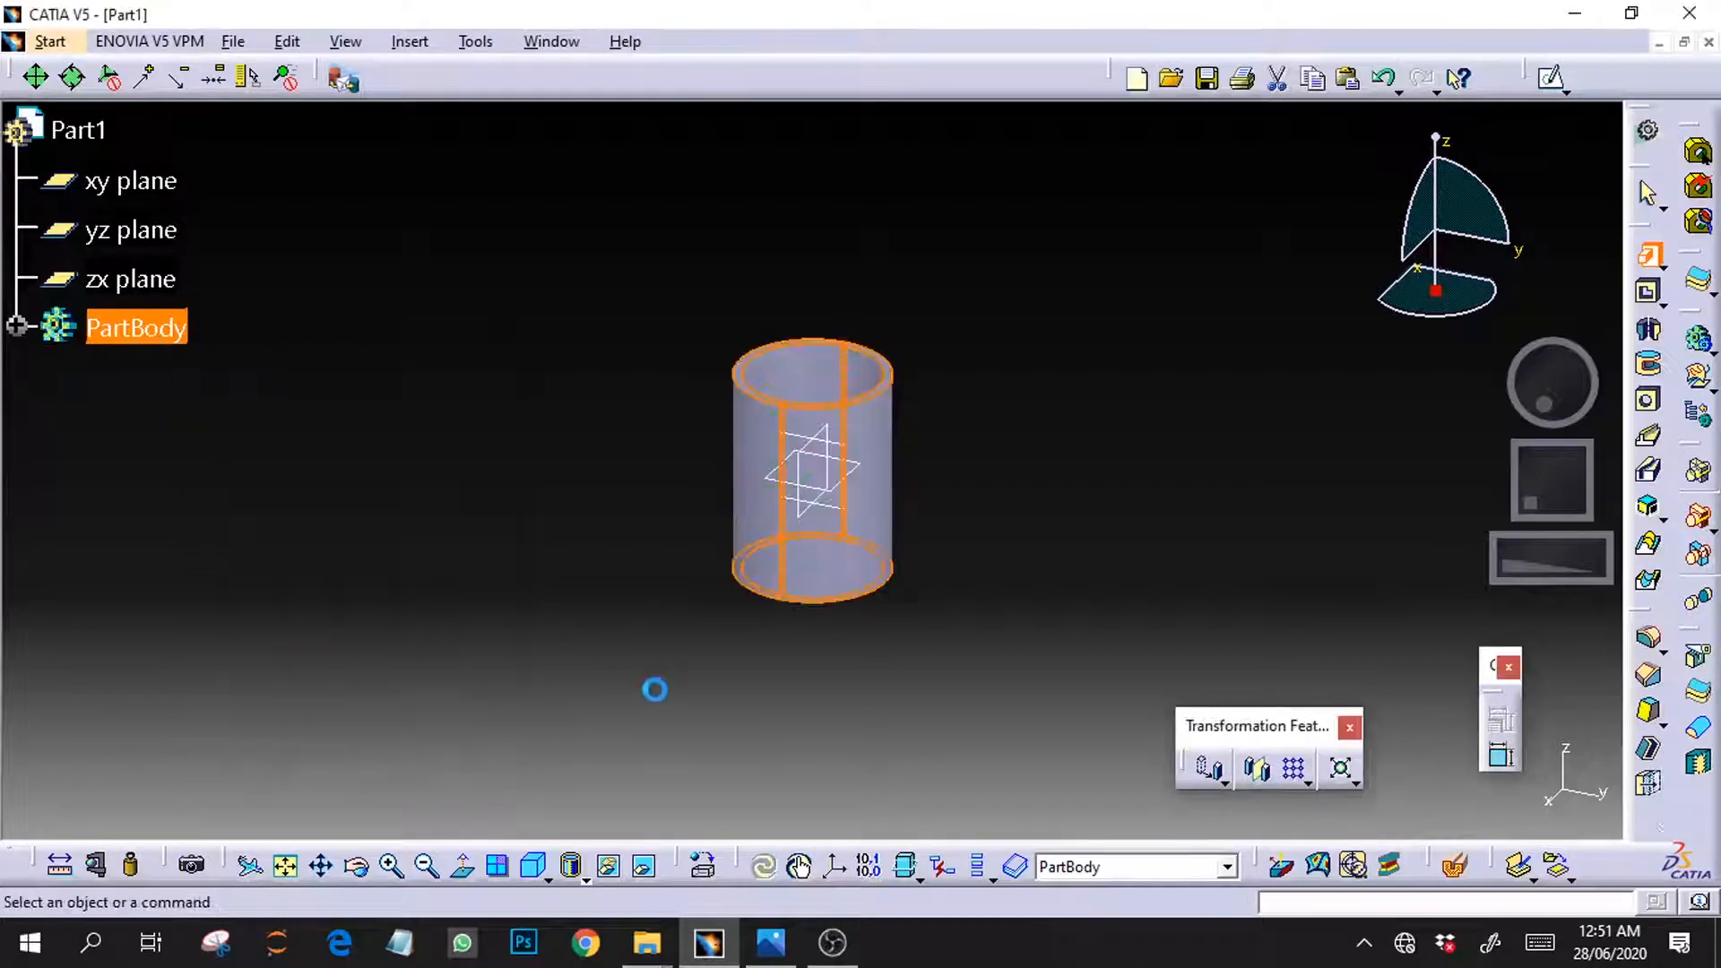
Step: Set the part number to "Master rod bearing" and save the part as Master rod bearing.CATPart in the master rod folder
mouse_move(1515, 356)
middle_down()
mouse_move(1481, 392)
mouse_move(1515, 384)
middle_up()
click(778, 942)
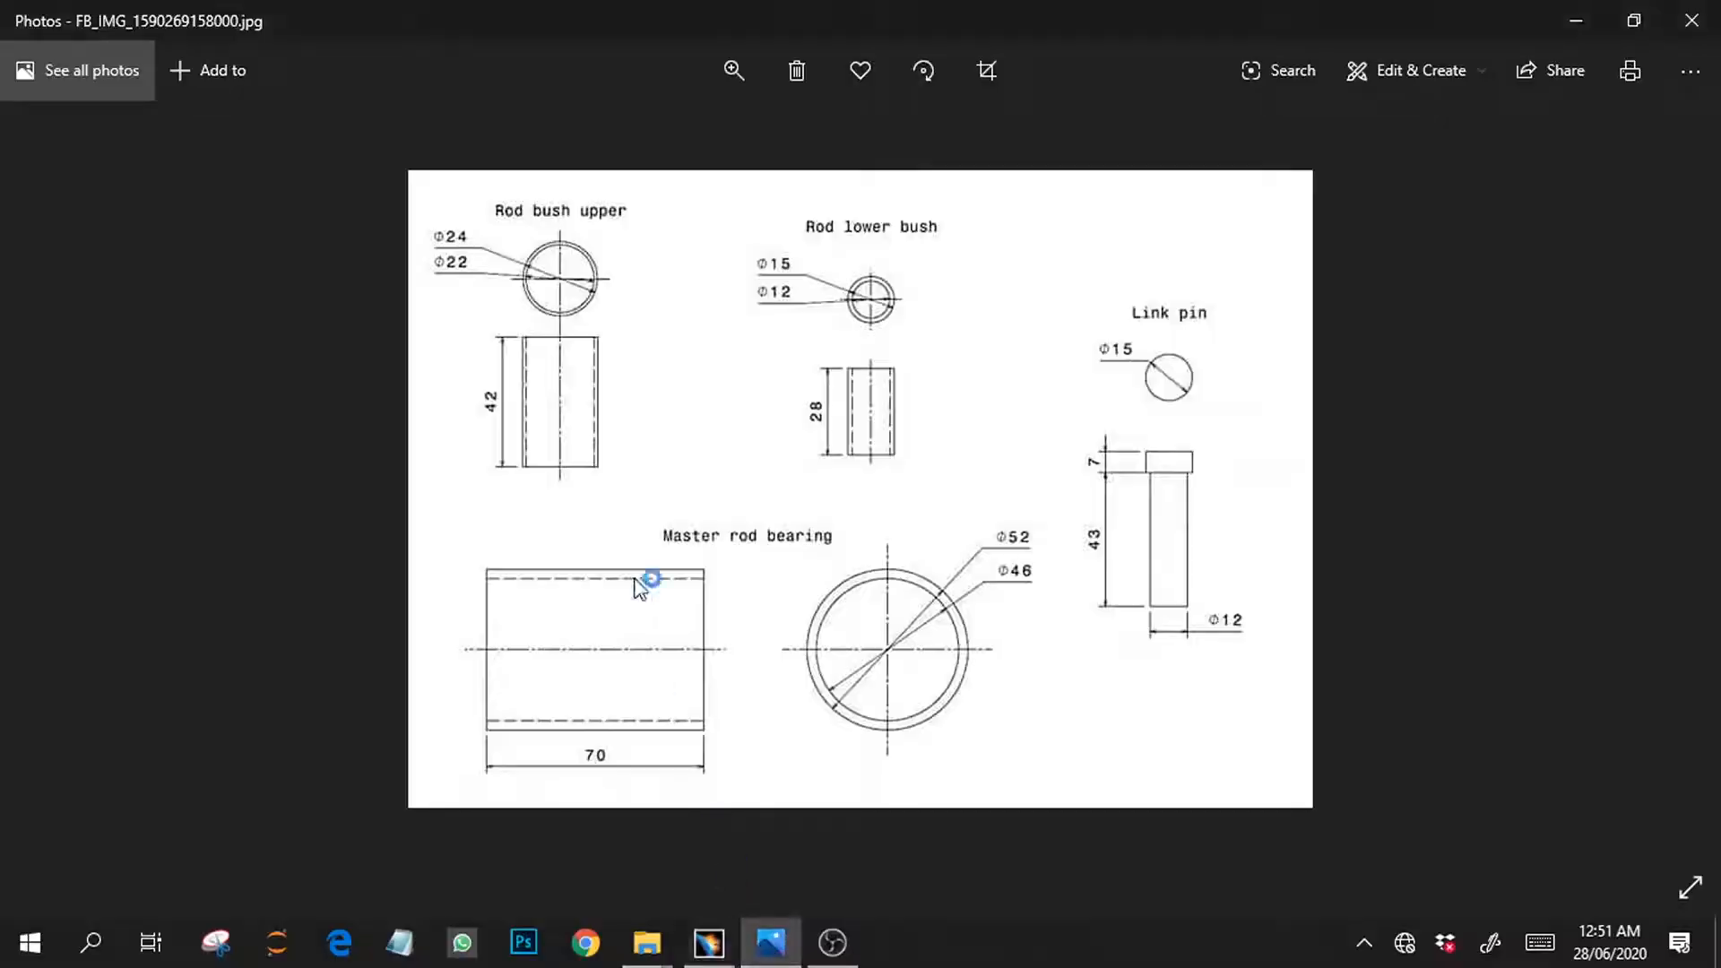
click(708, 942)
right_click(76, 130)
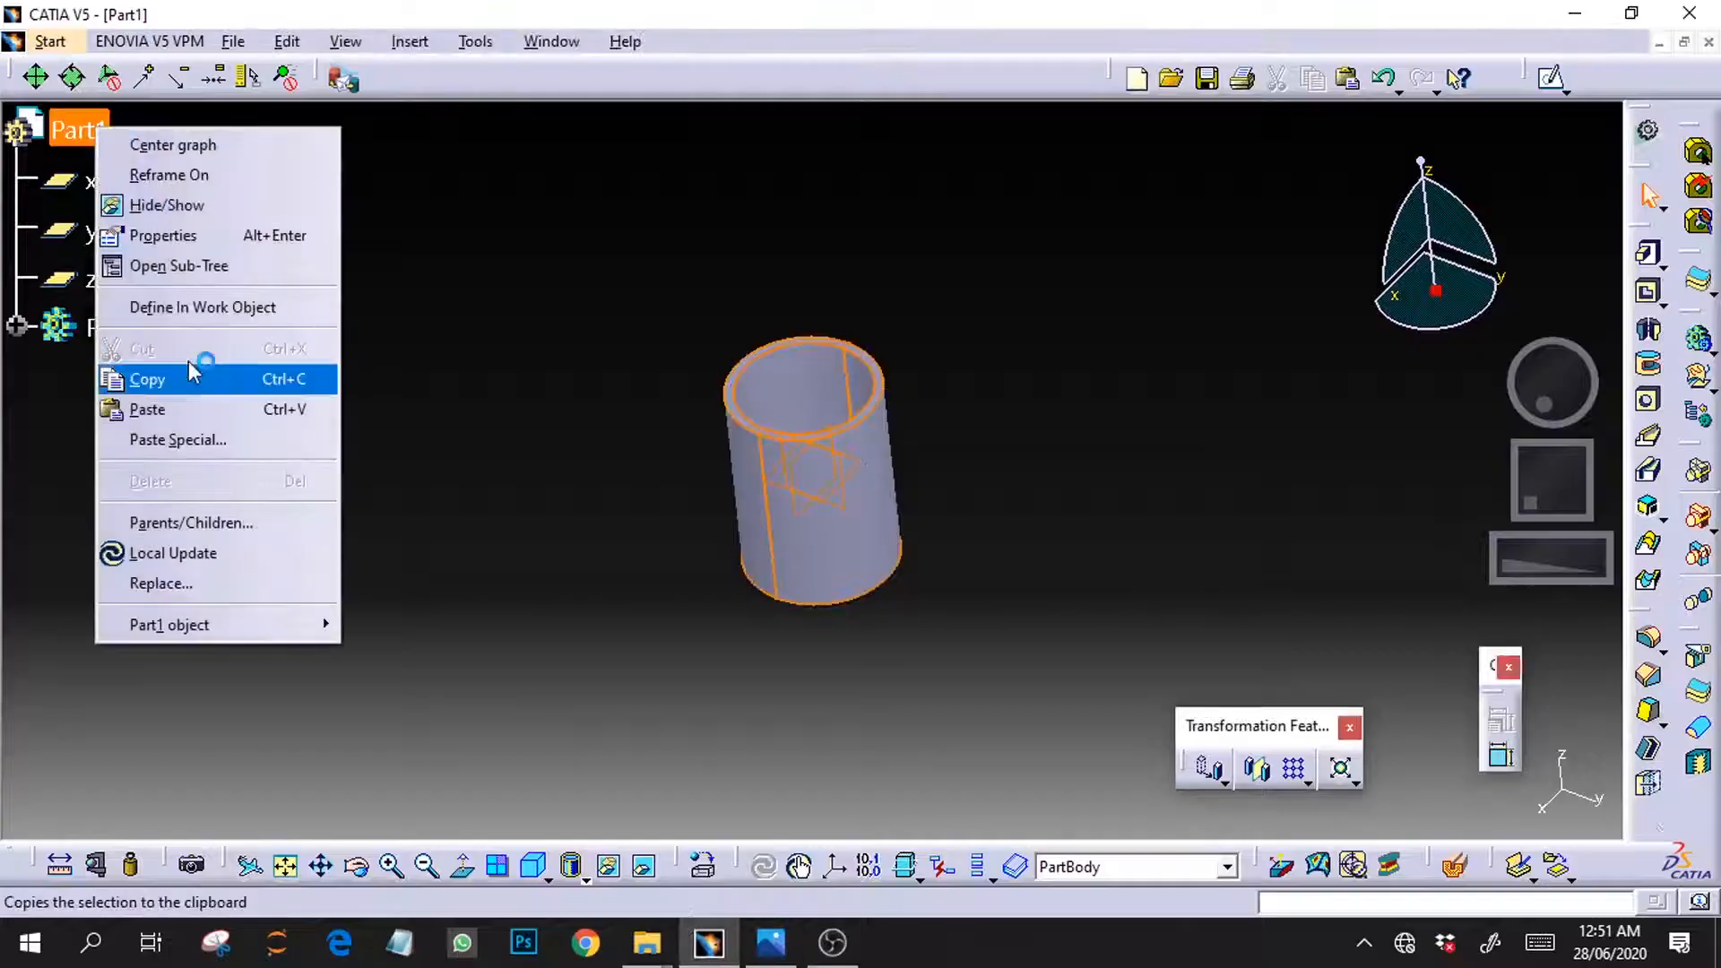
click(161, 235)
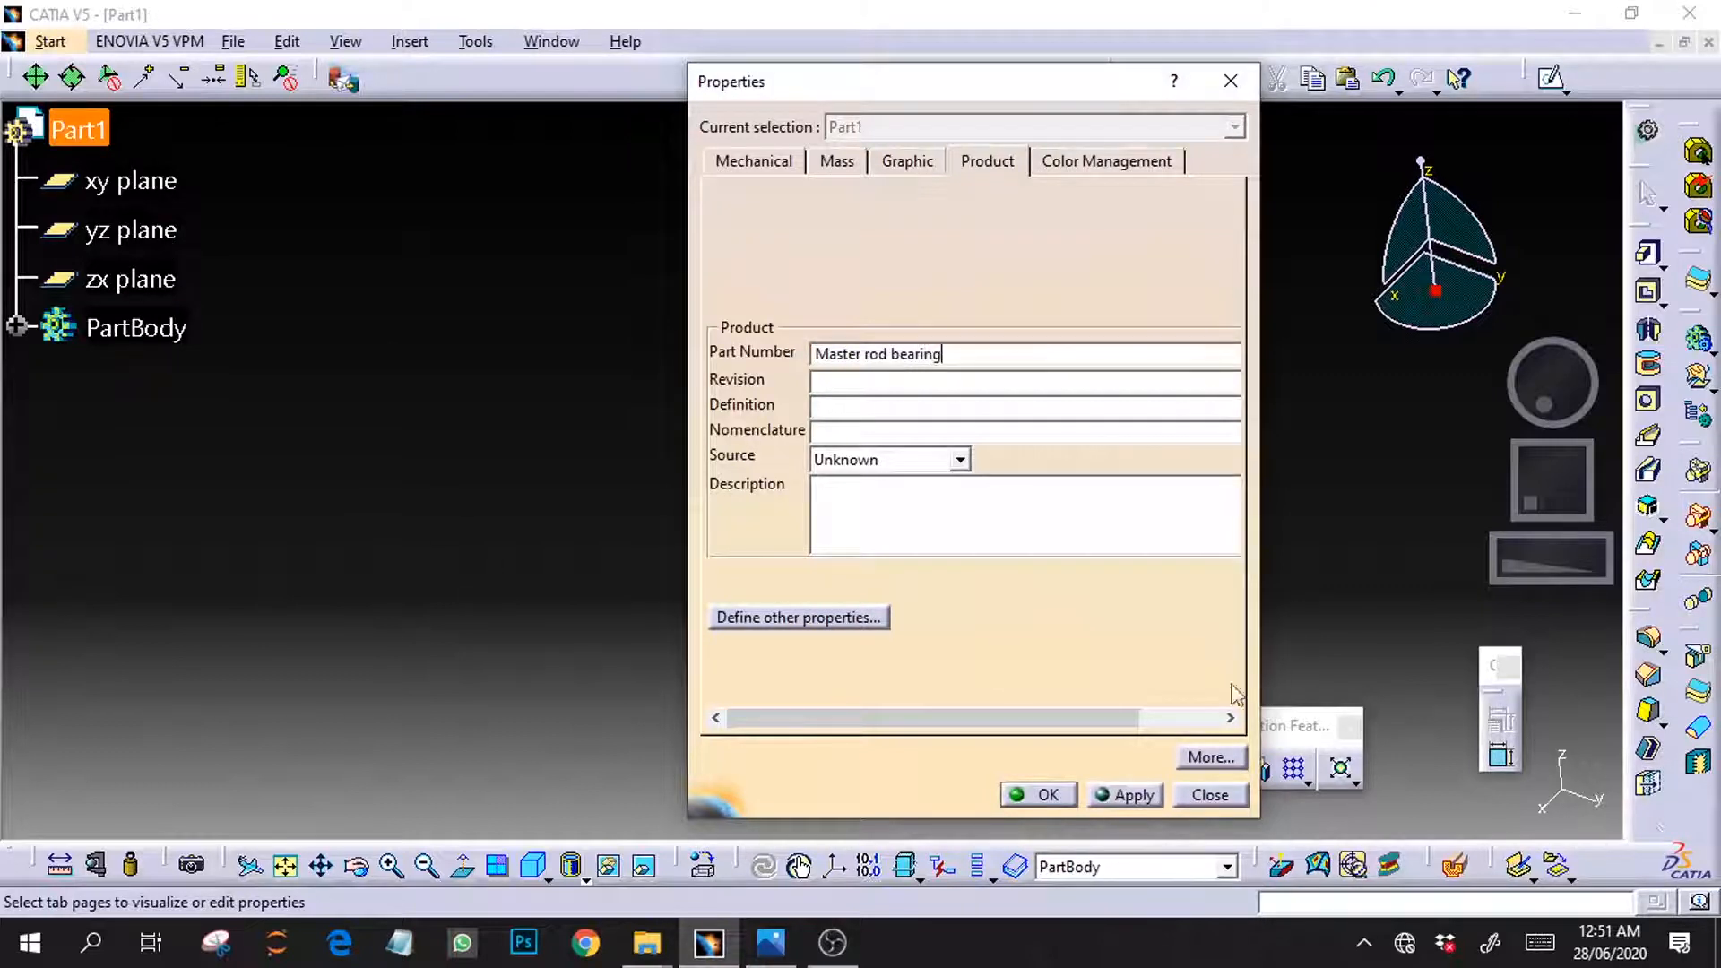
click(1155, 792)
click(1047, 794)
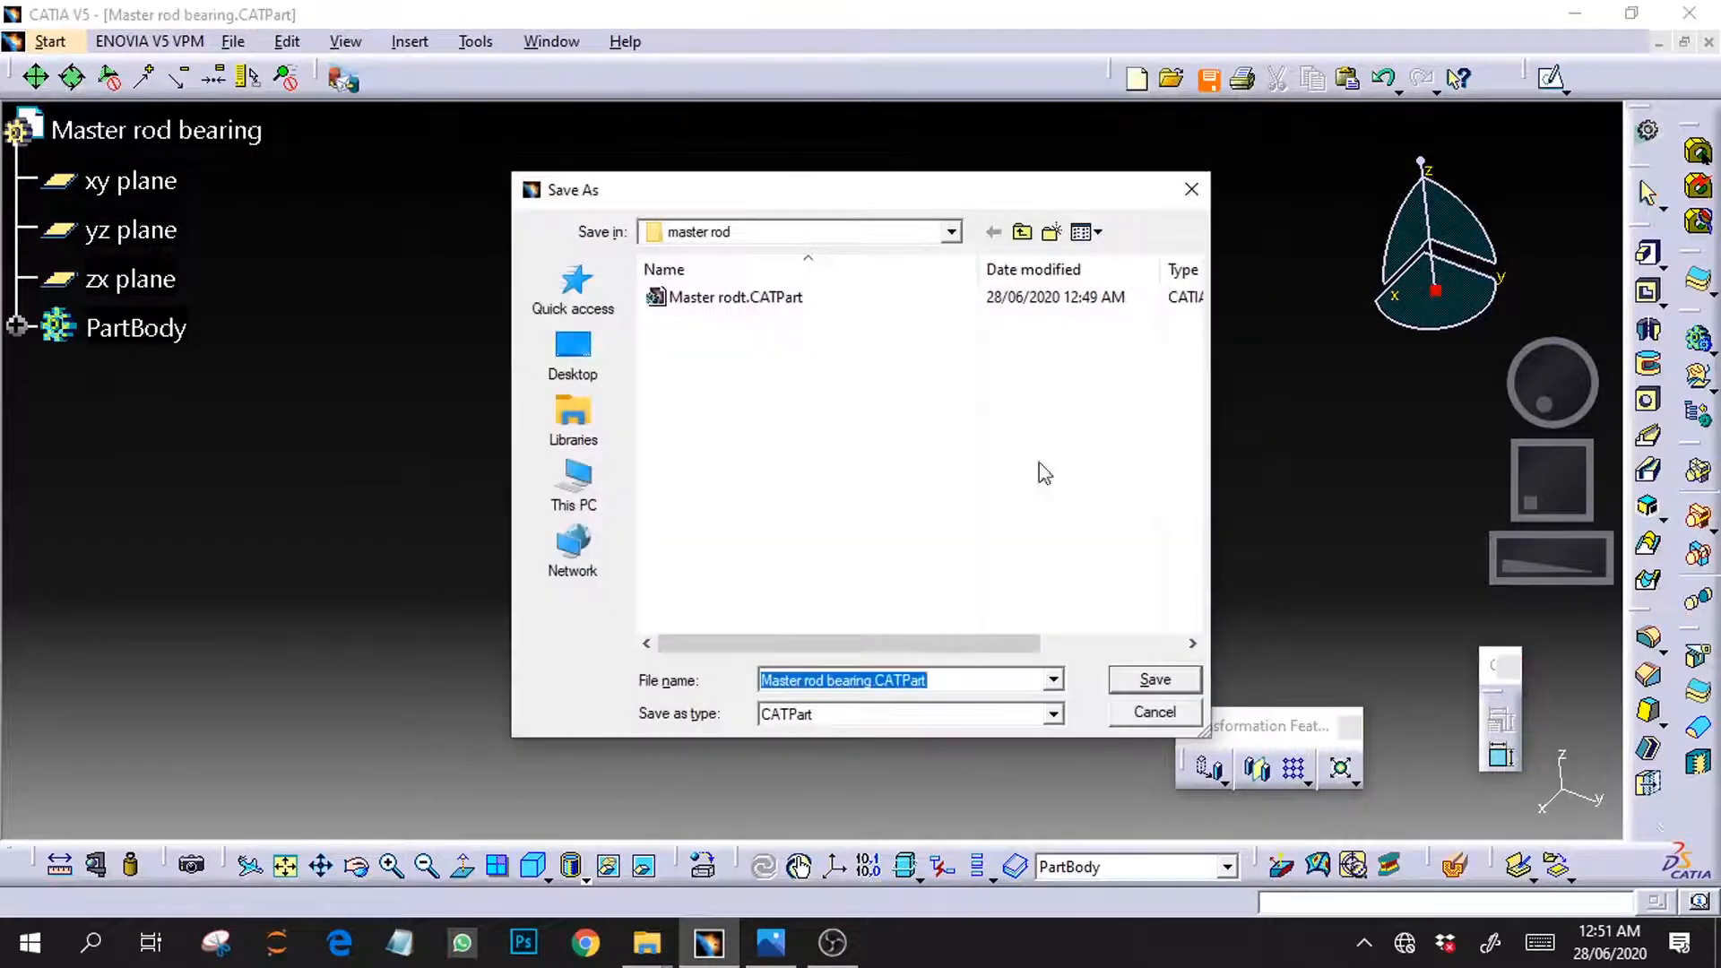
click(1154, 680)
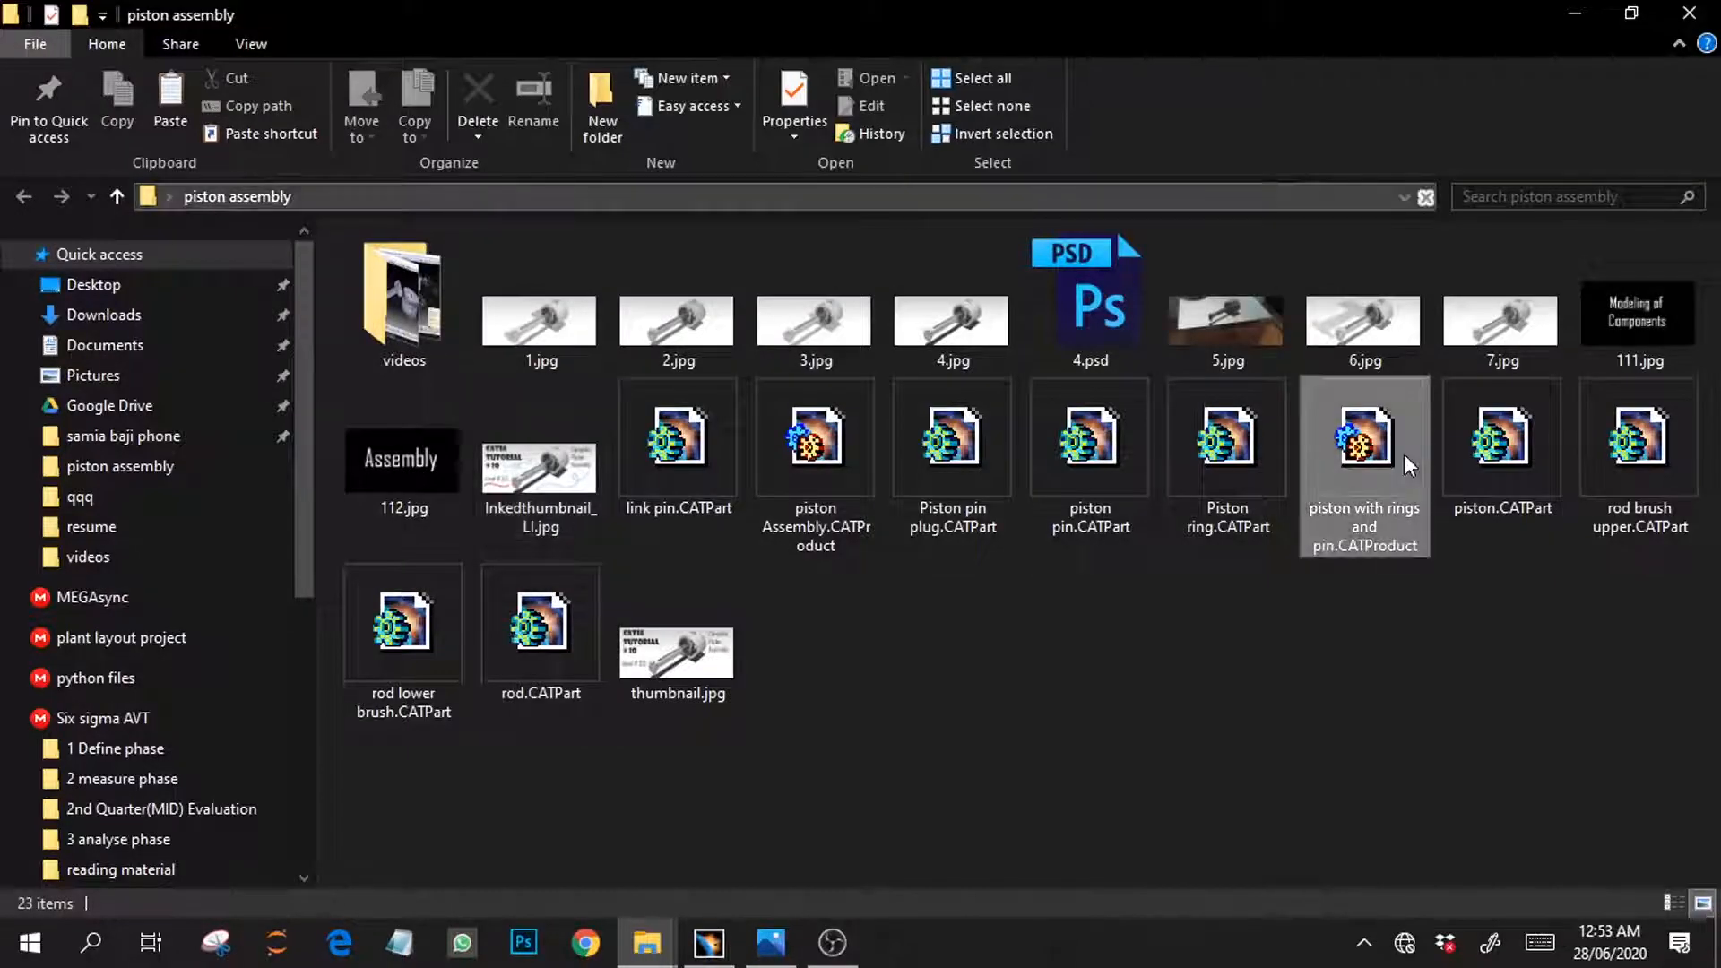
Step: Open piston with rings and pin.CATProduct from the piston assembly folder and save it under the same name in the Desktop's master rod folder
double_click(1404, 454)
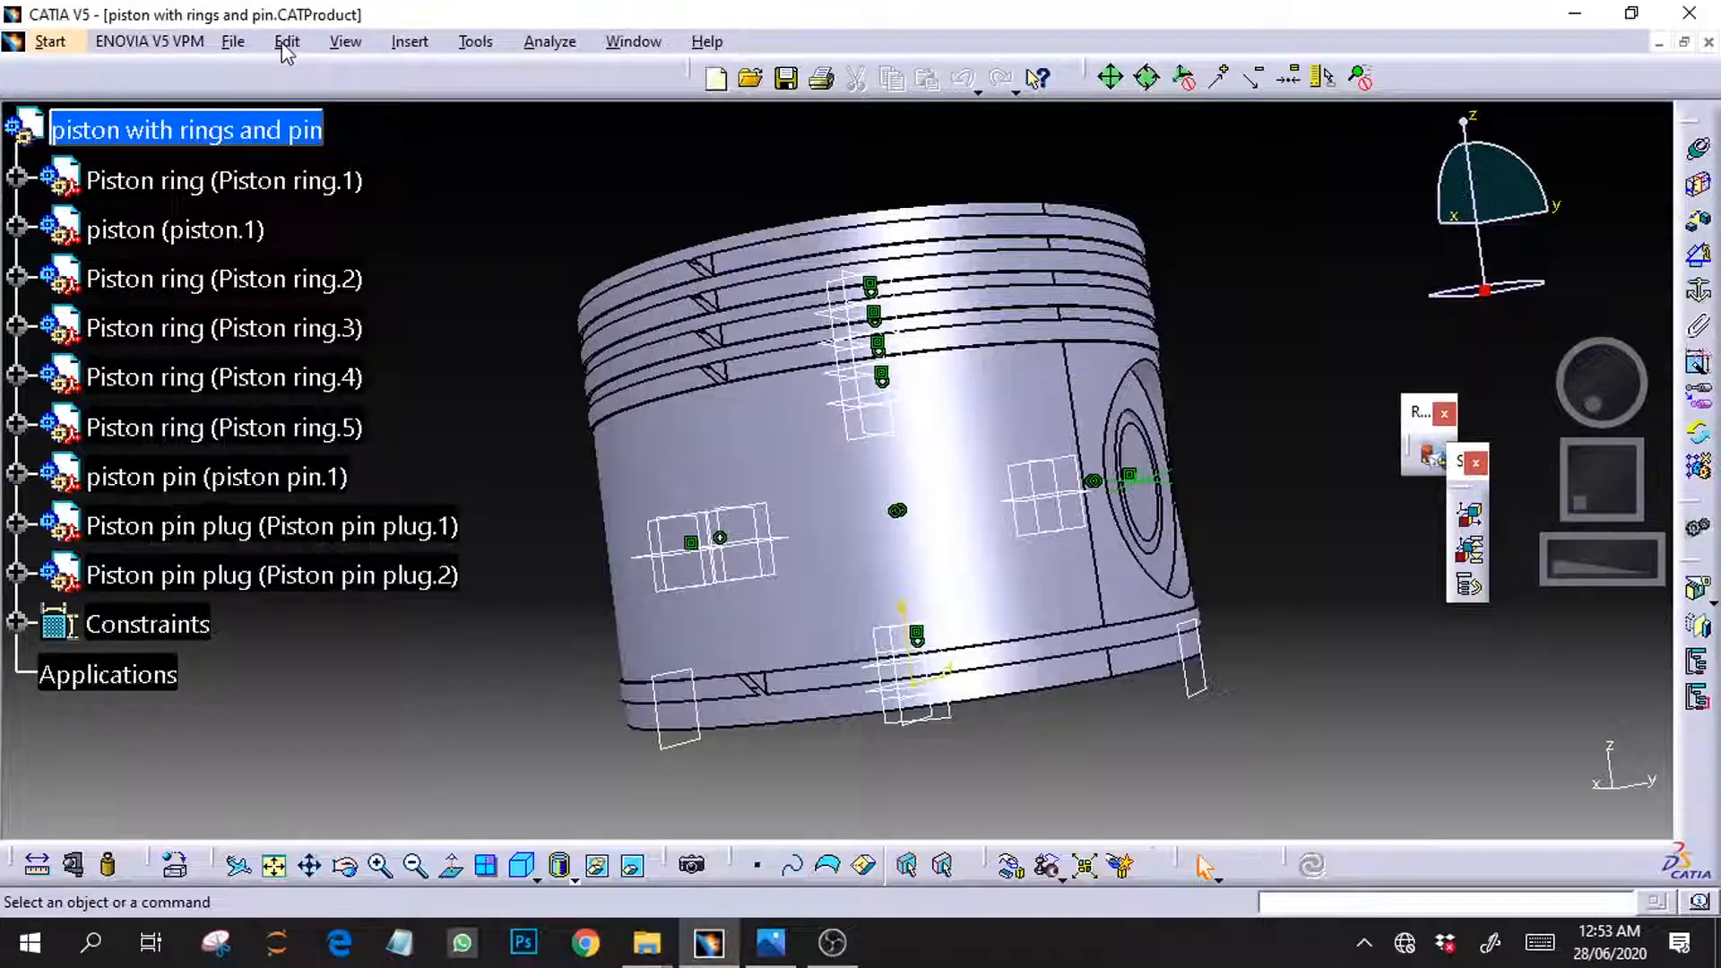
click(233, 42)
click(285, 232)
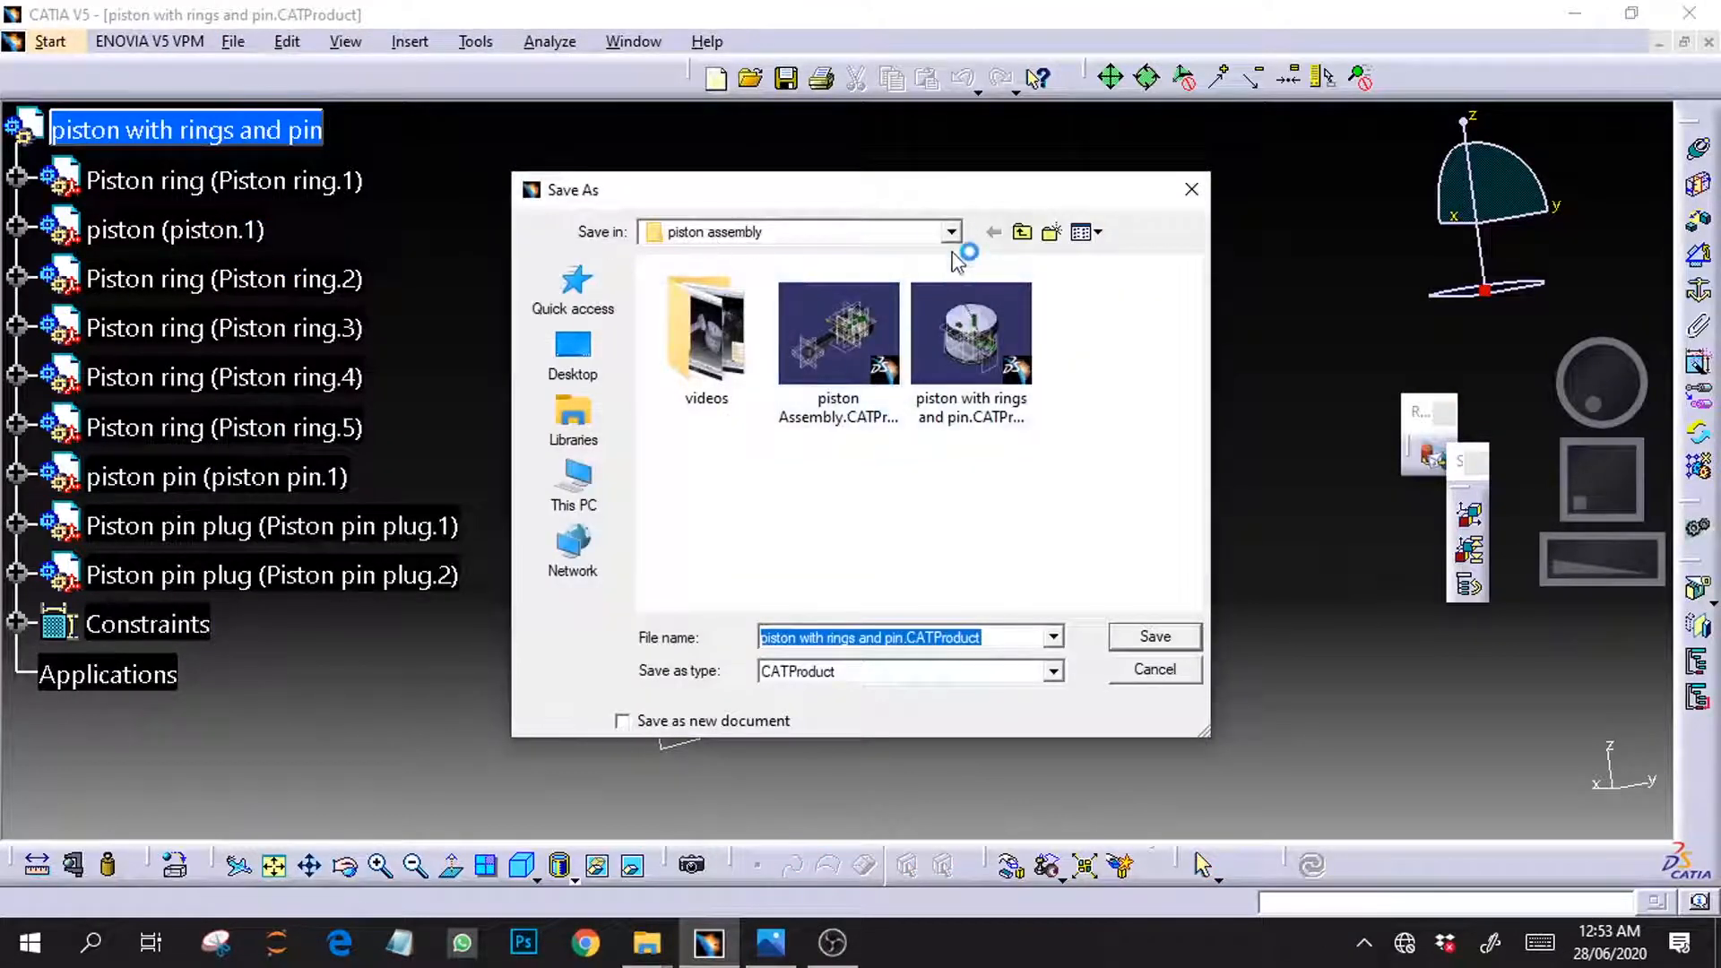
click(952, 232)
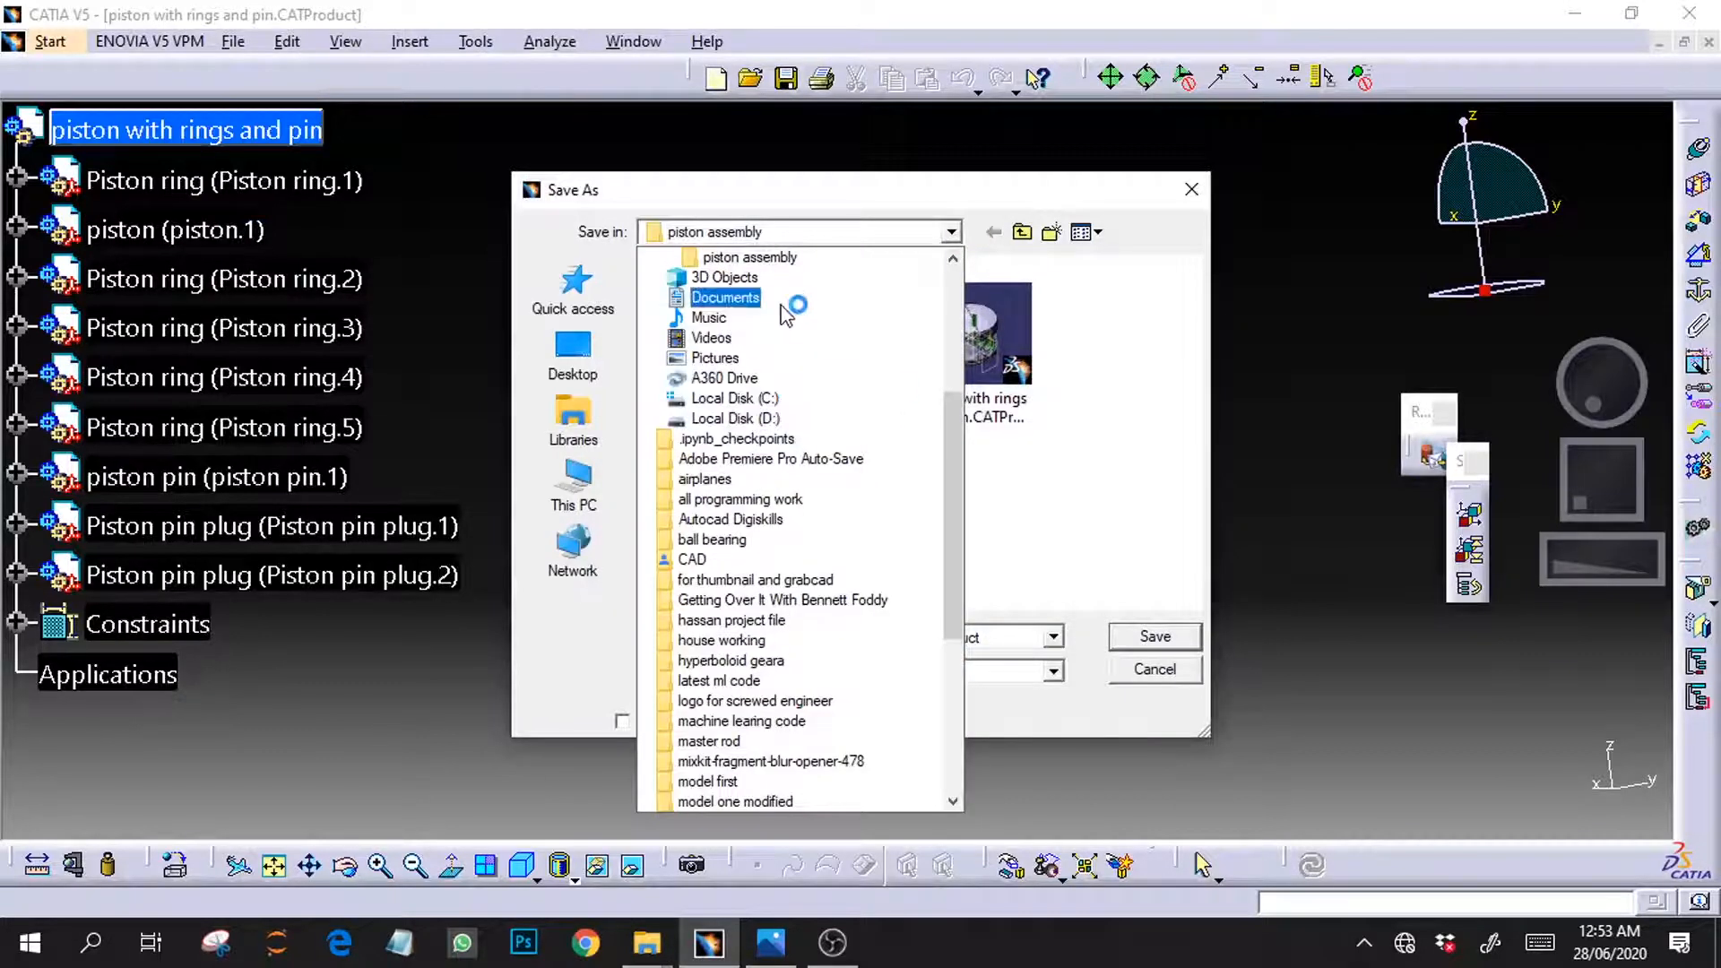
scroll(786, 314, up, 2)
click(708, 269)
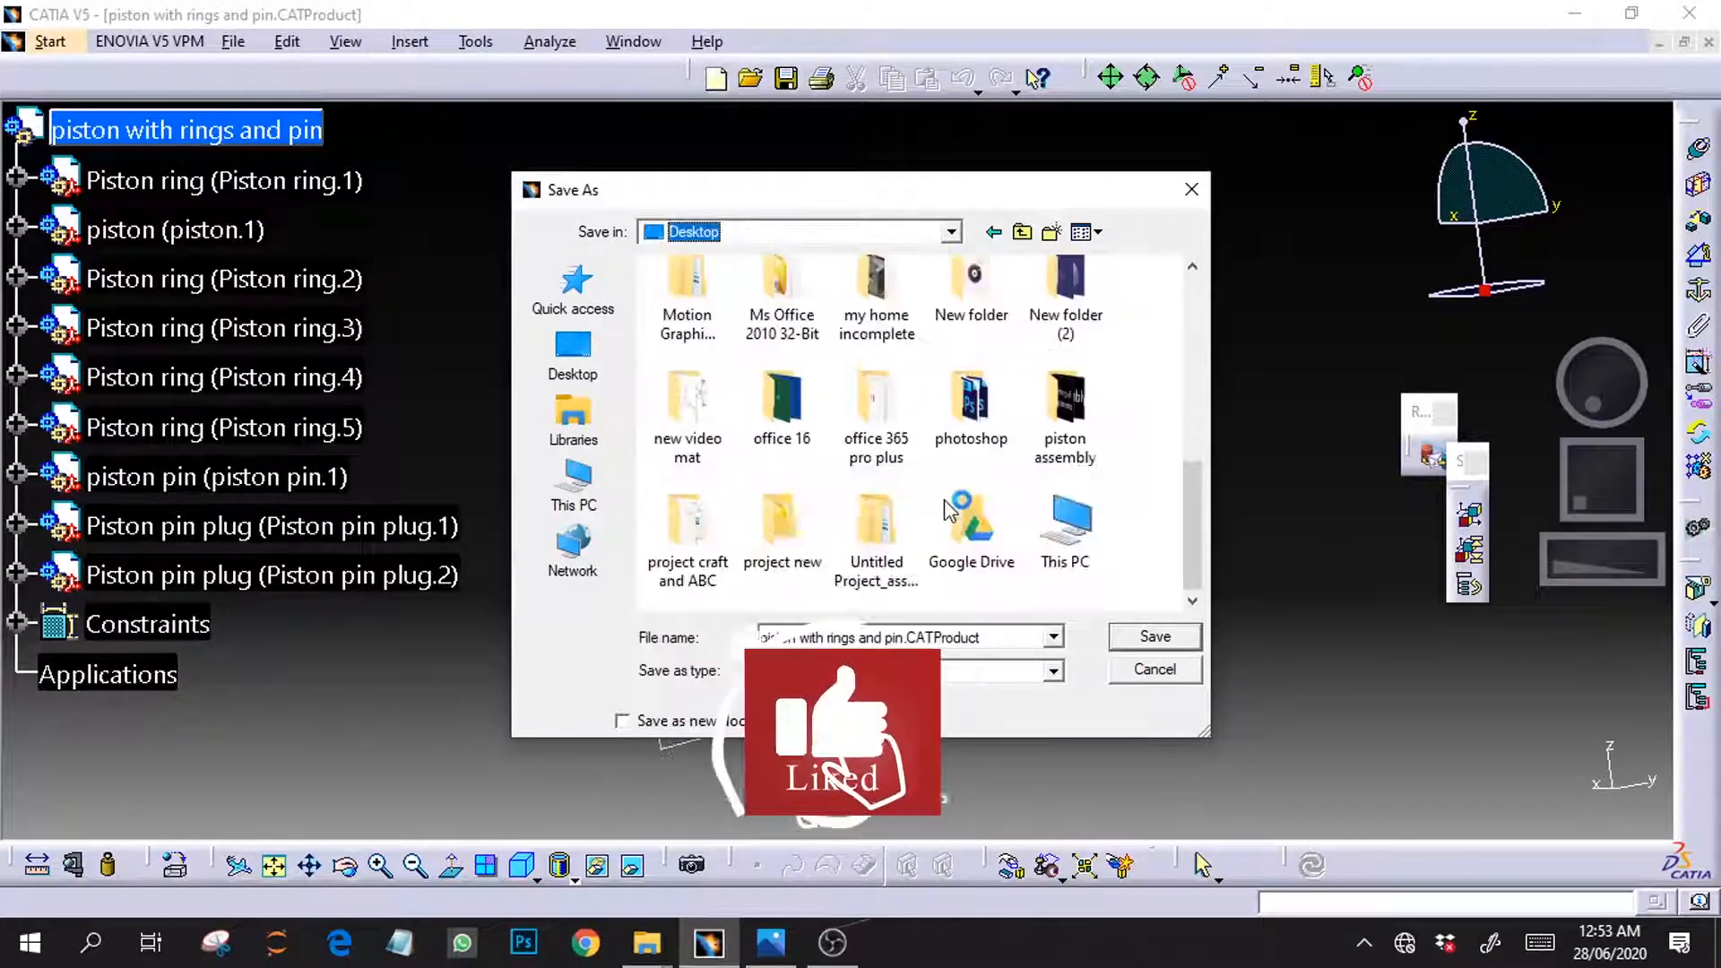
scroll(1065, 597, up, 2)
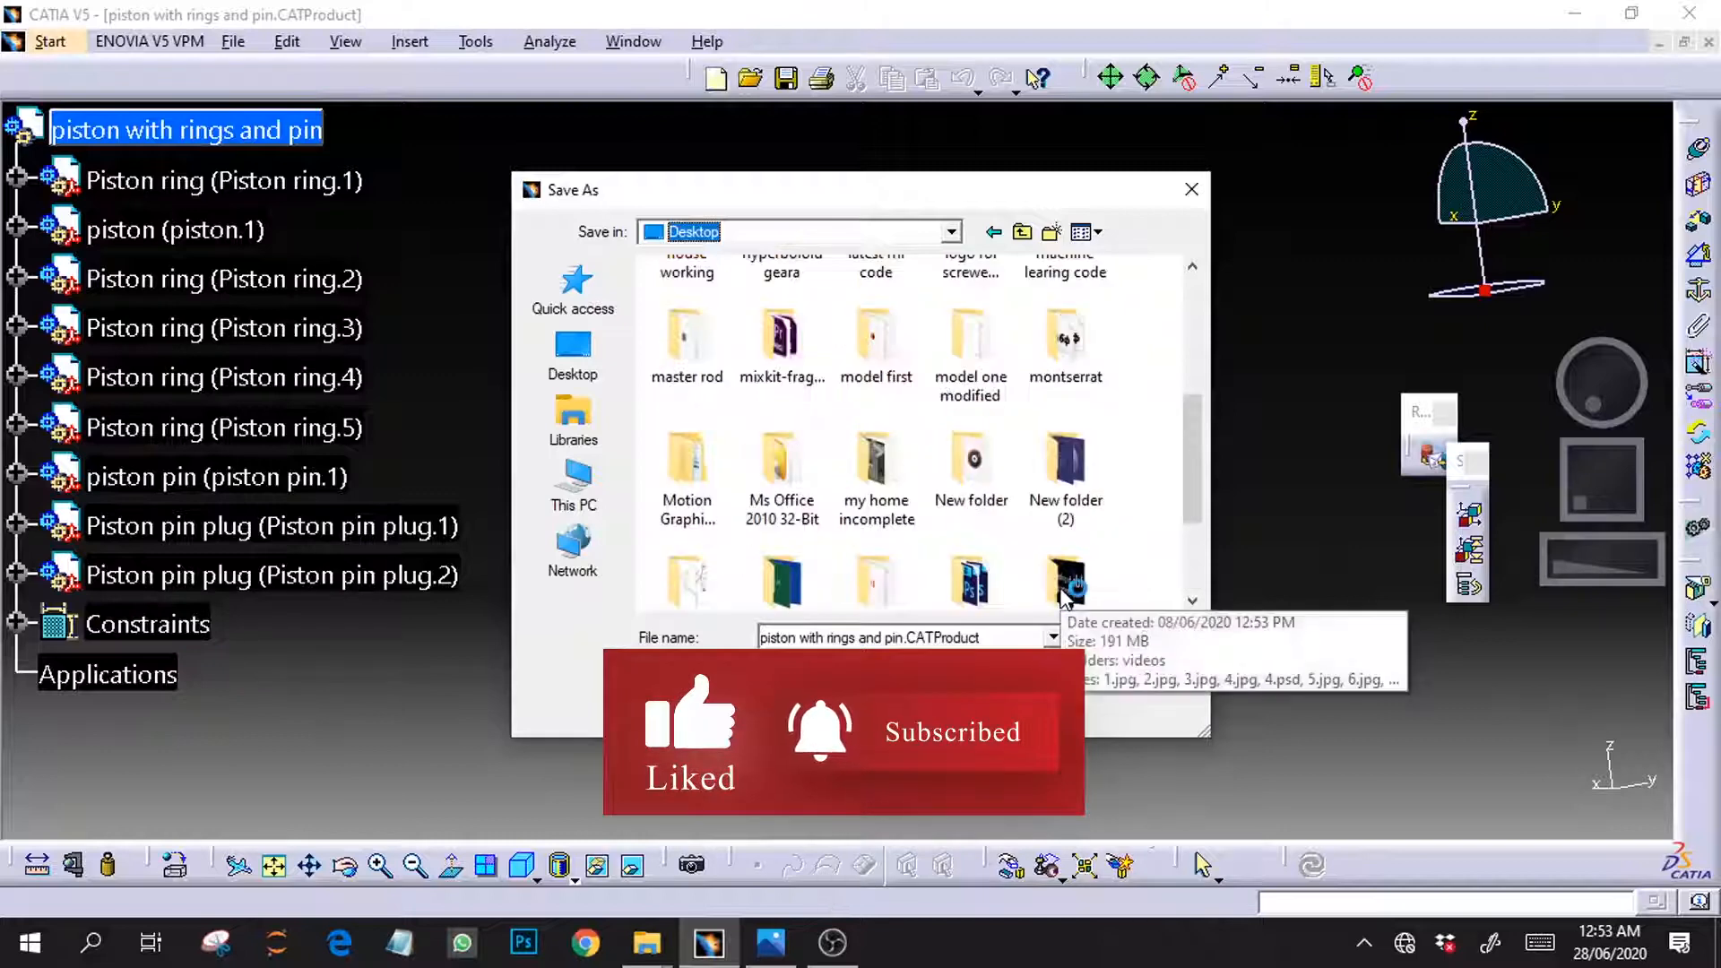
scroll(1065, 591, down, 2)
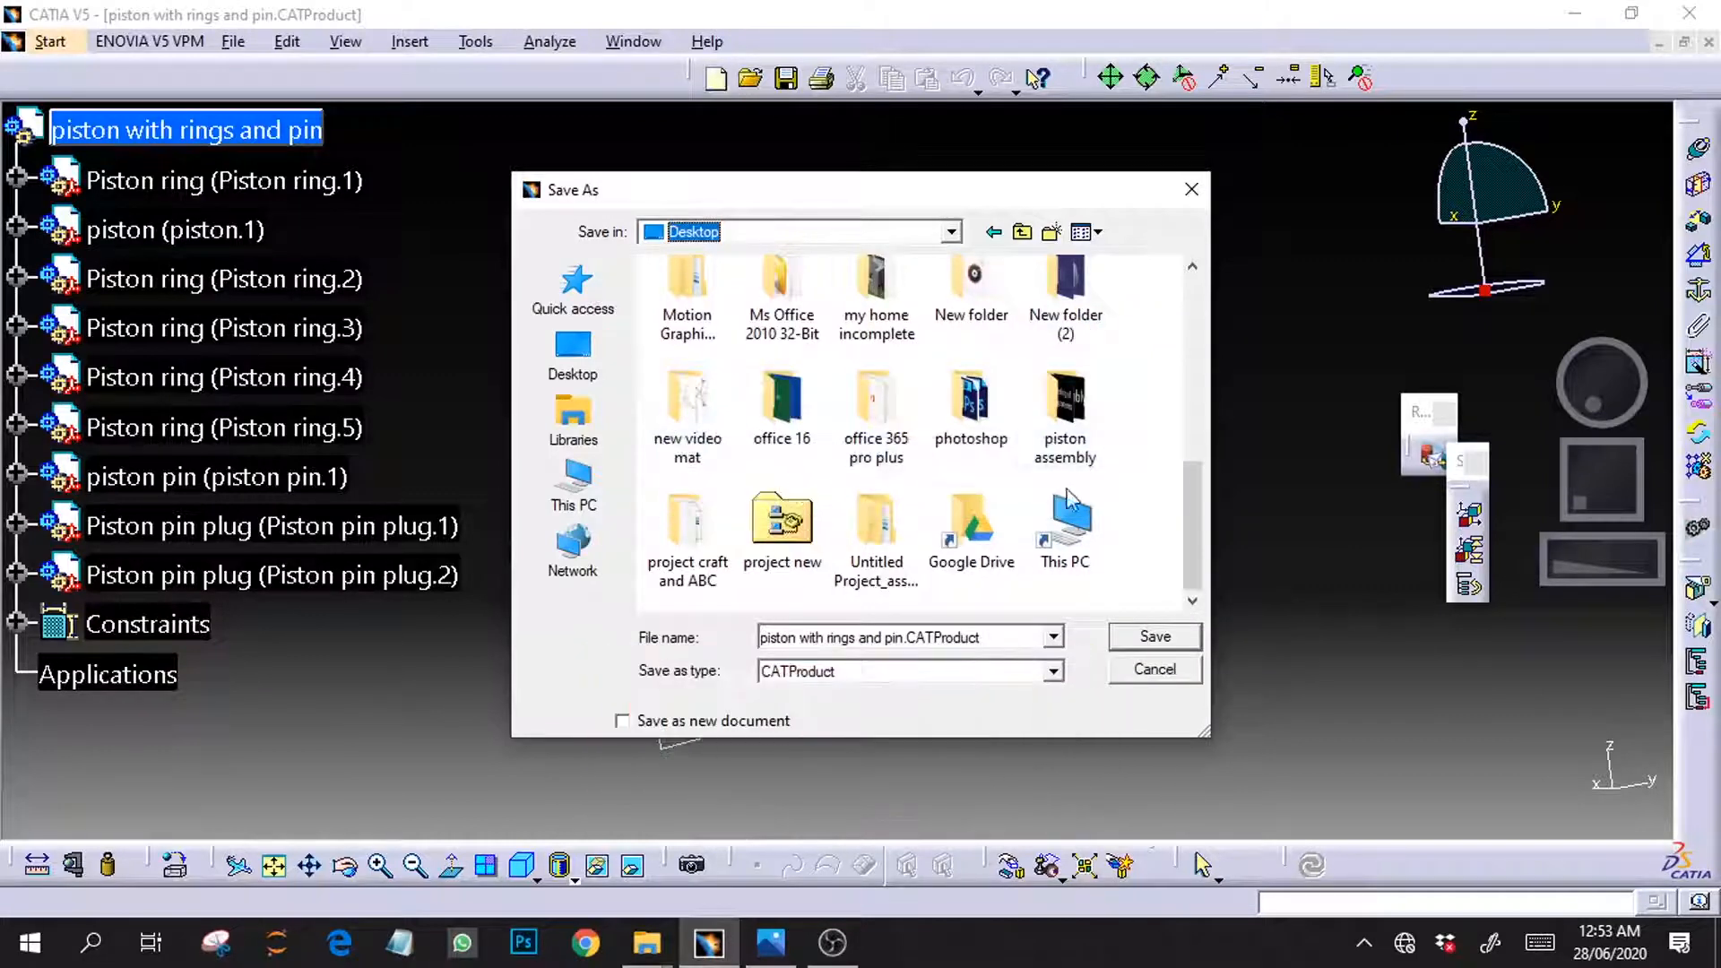
scroll(1067, 502, up, 2)
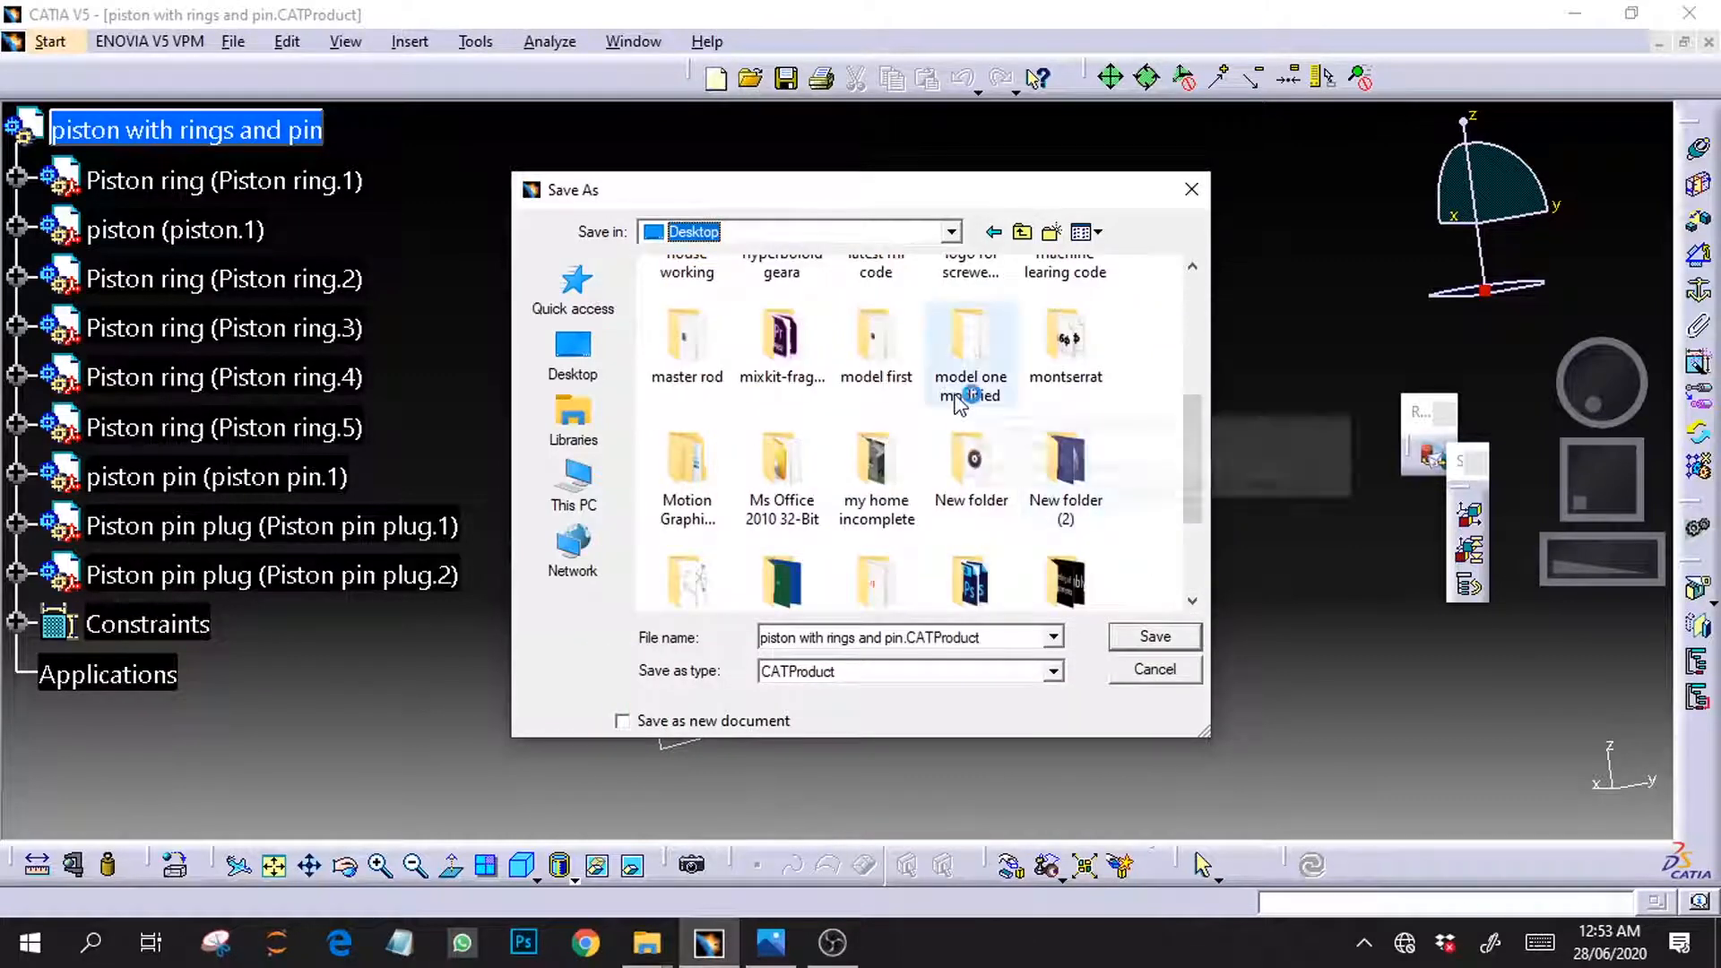
scroll(959, 404, up, 2)
double_click(689, 507)
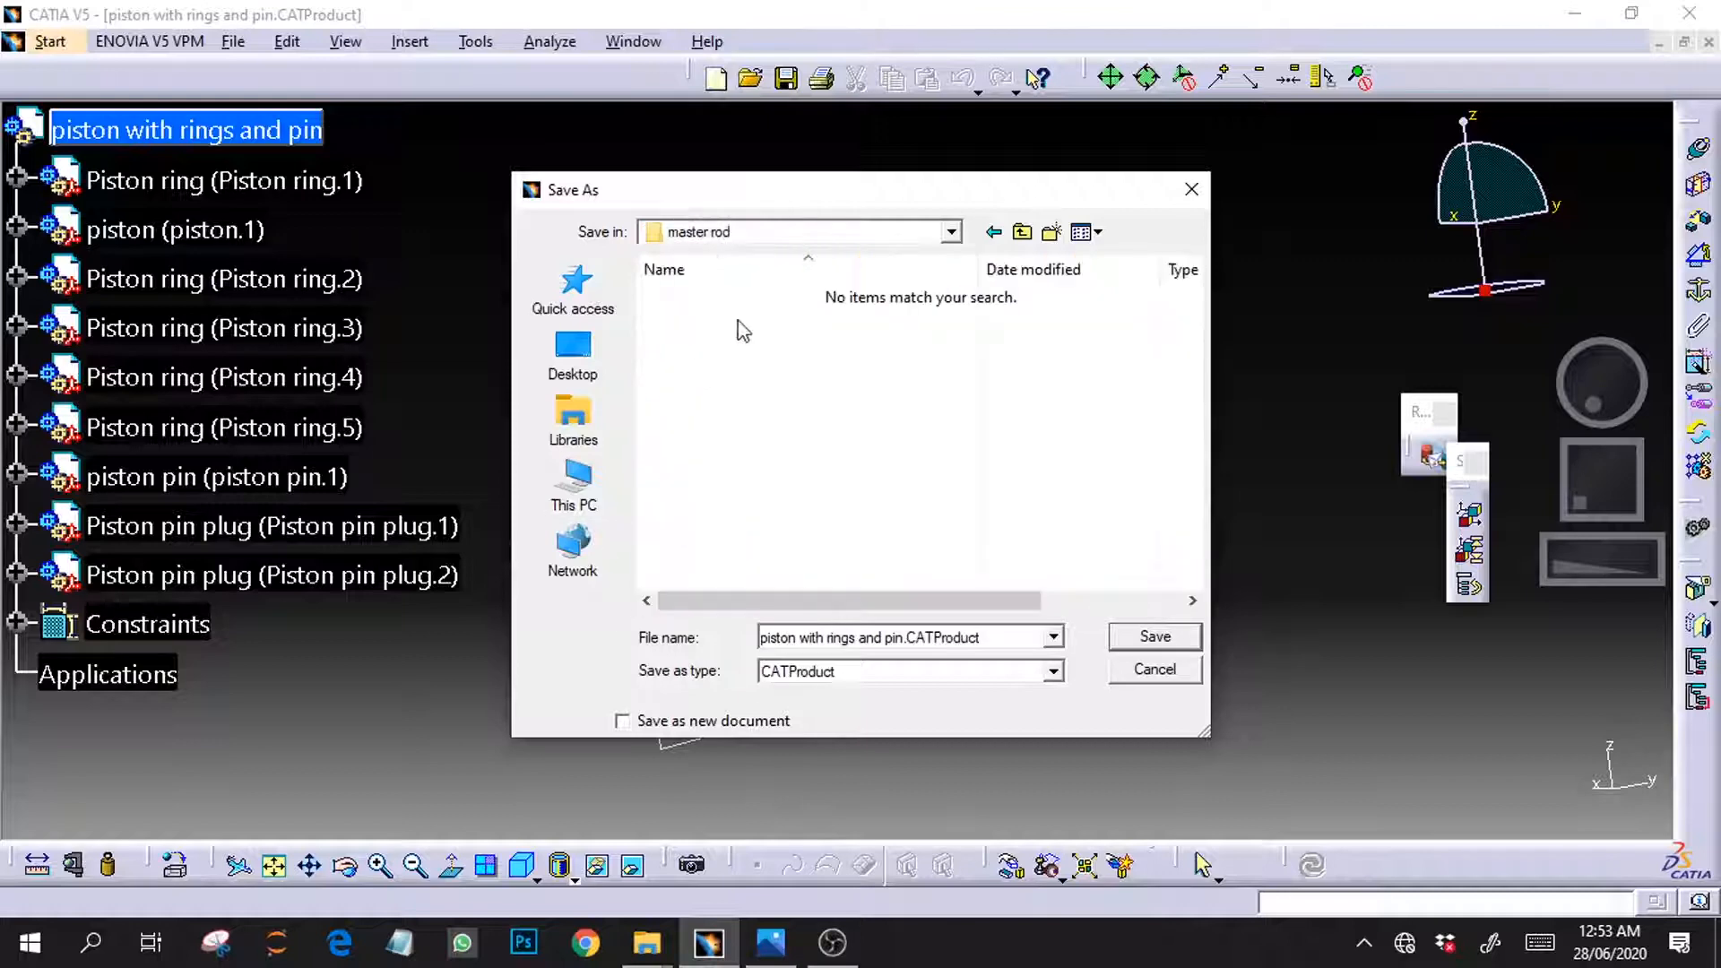
click(1143, 634)
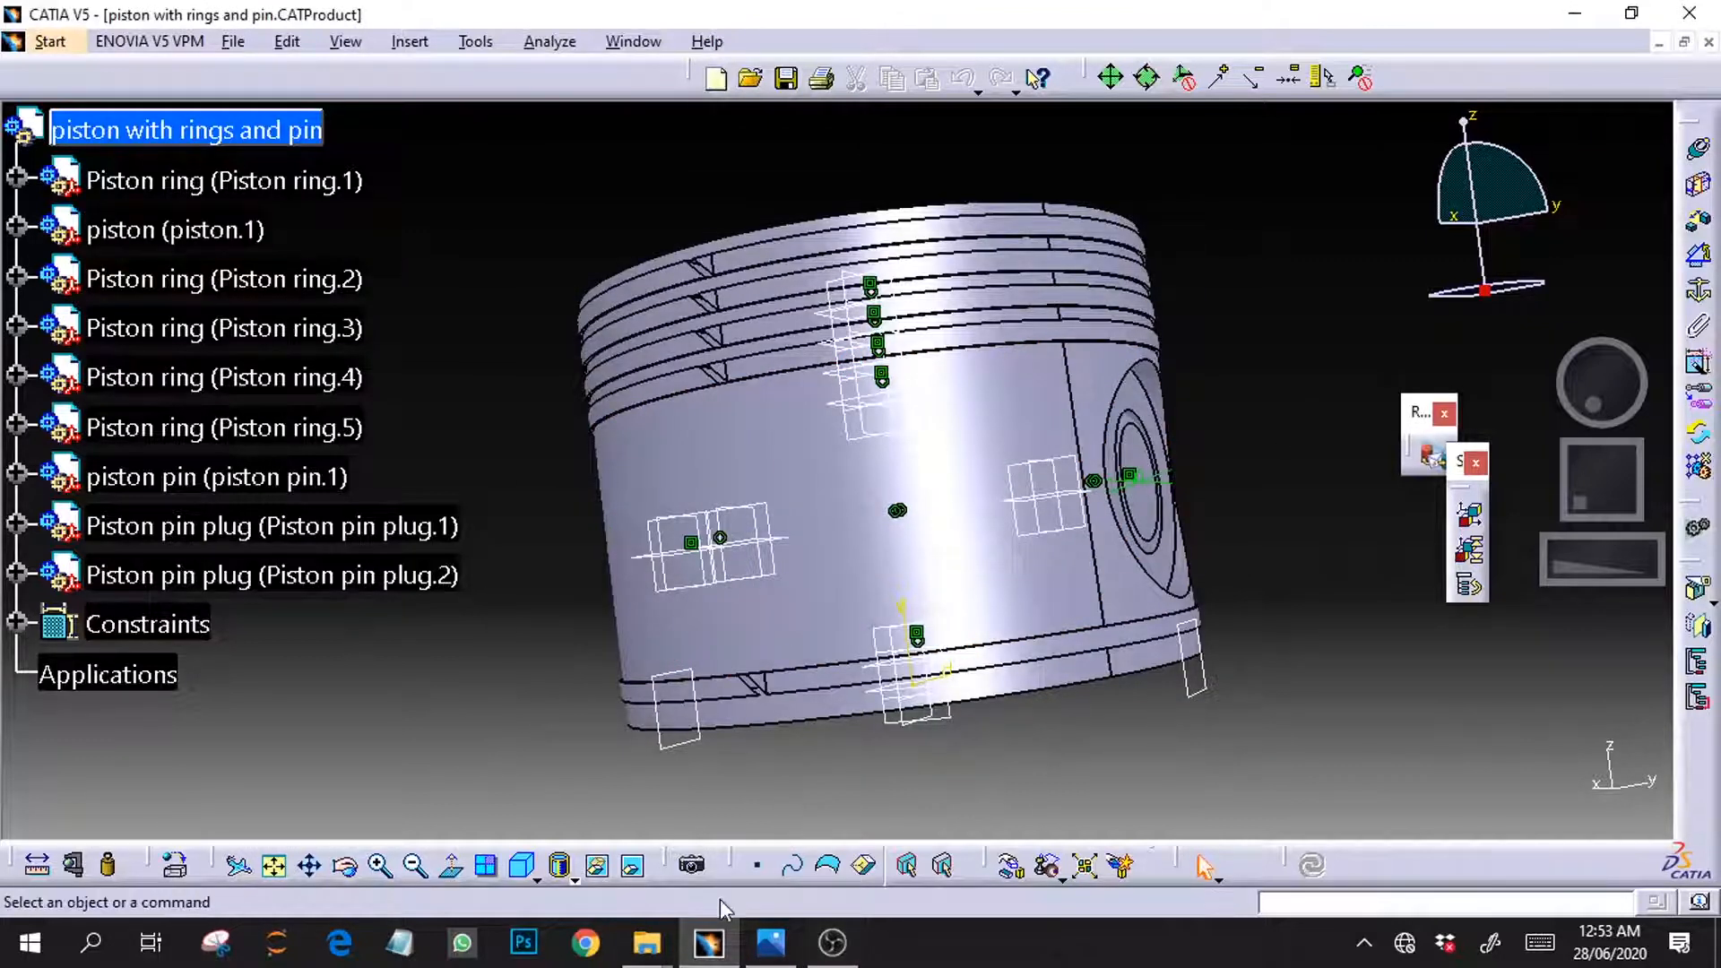
Step: Close the piston product and reopen piston with rings and pin.CATProduct from the master rod folder
mouse_move(647, 942)
click(692, 832)
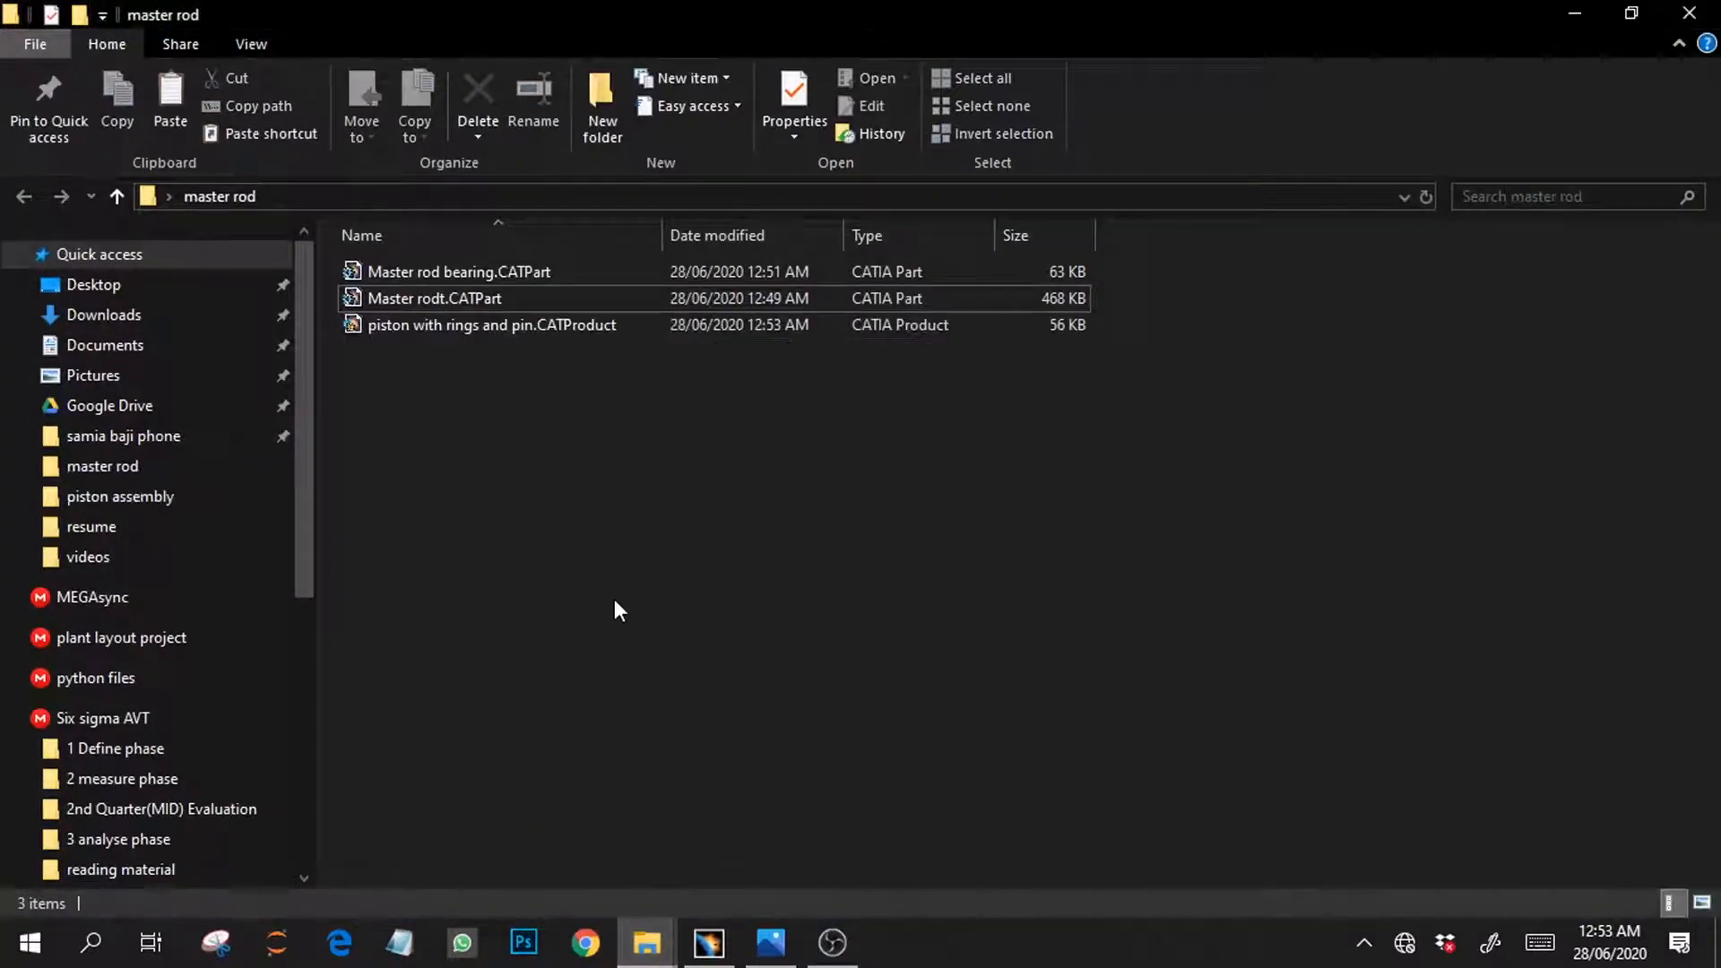
click(708, 944)
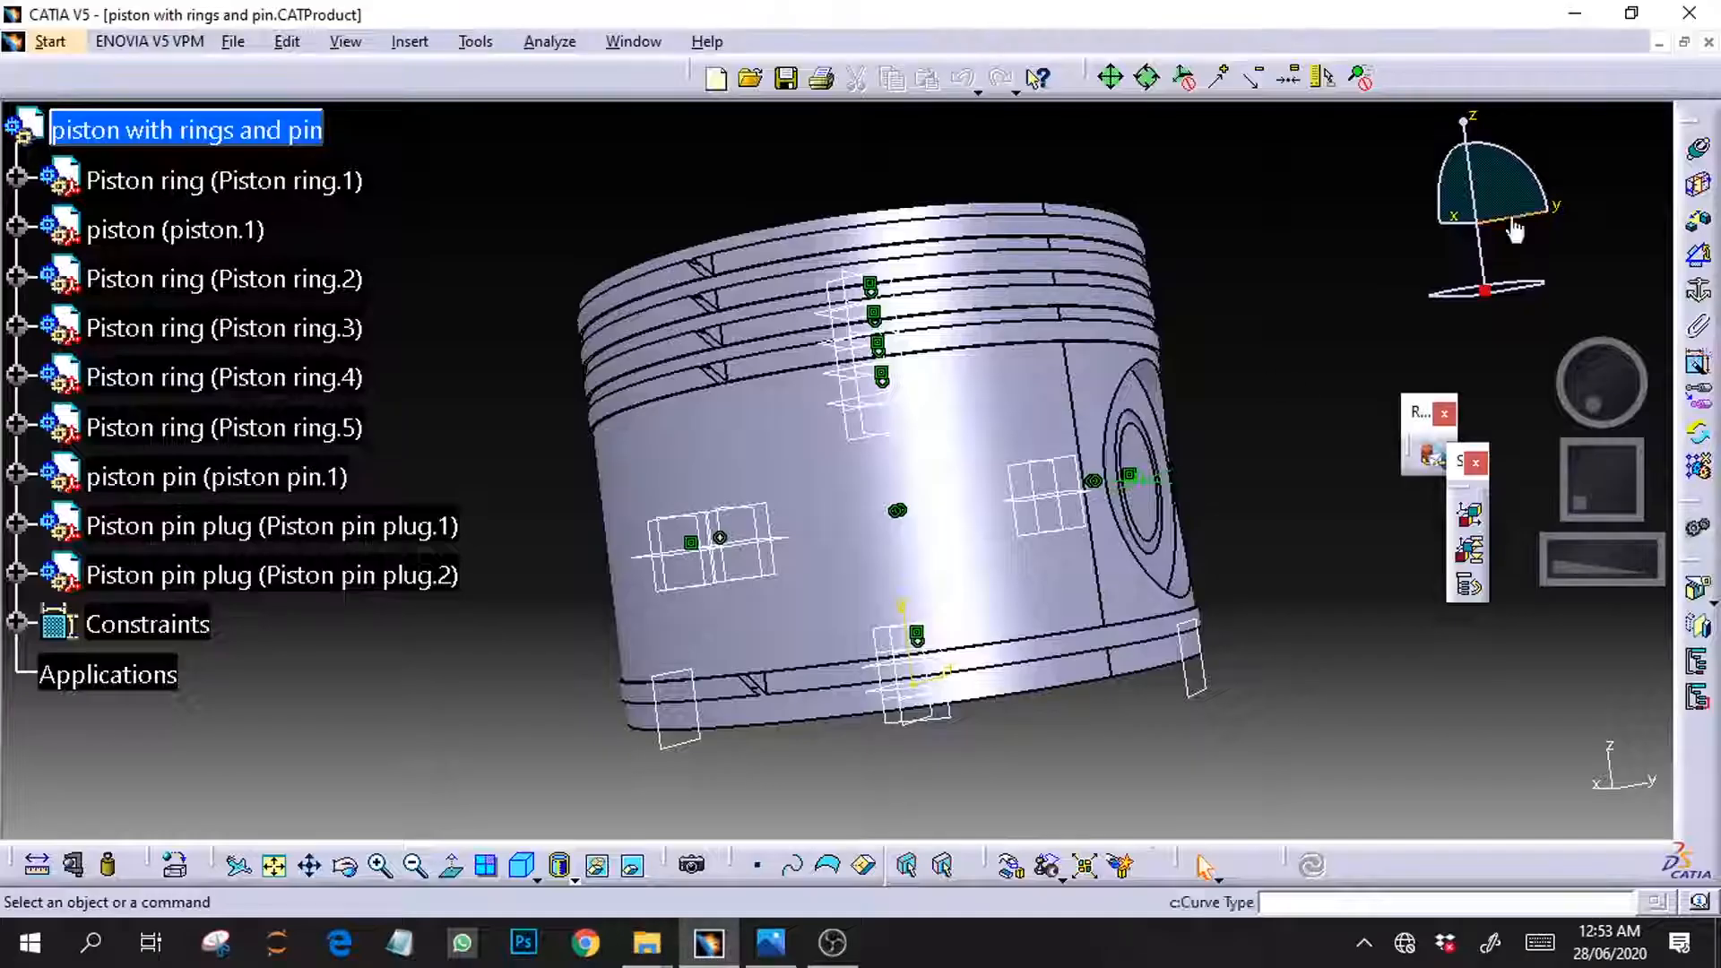
click(1709, 43)
mouse_move(647, 942)
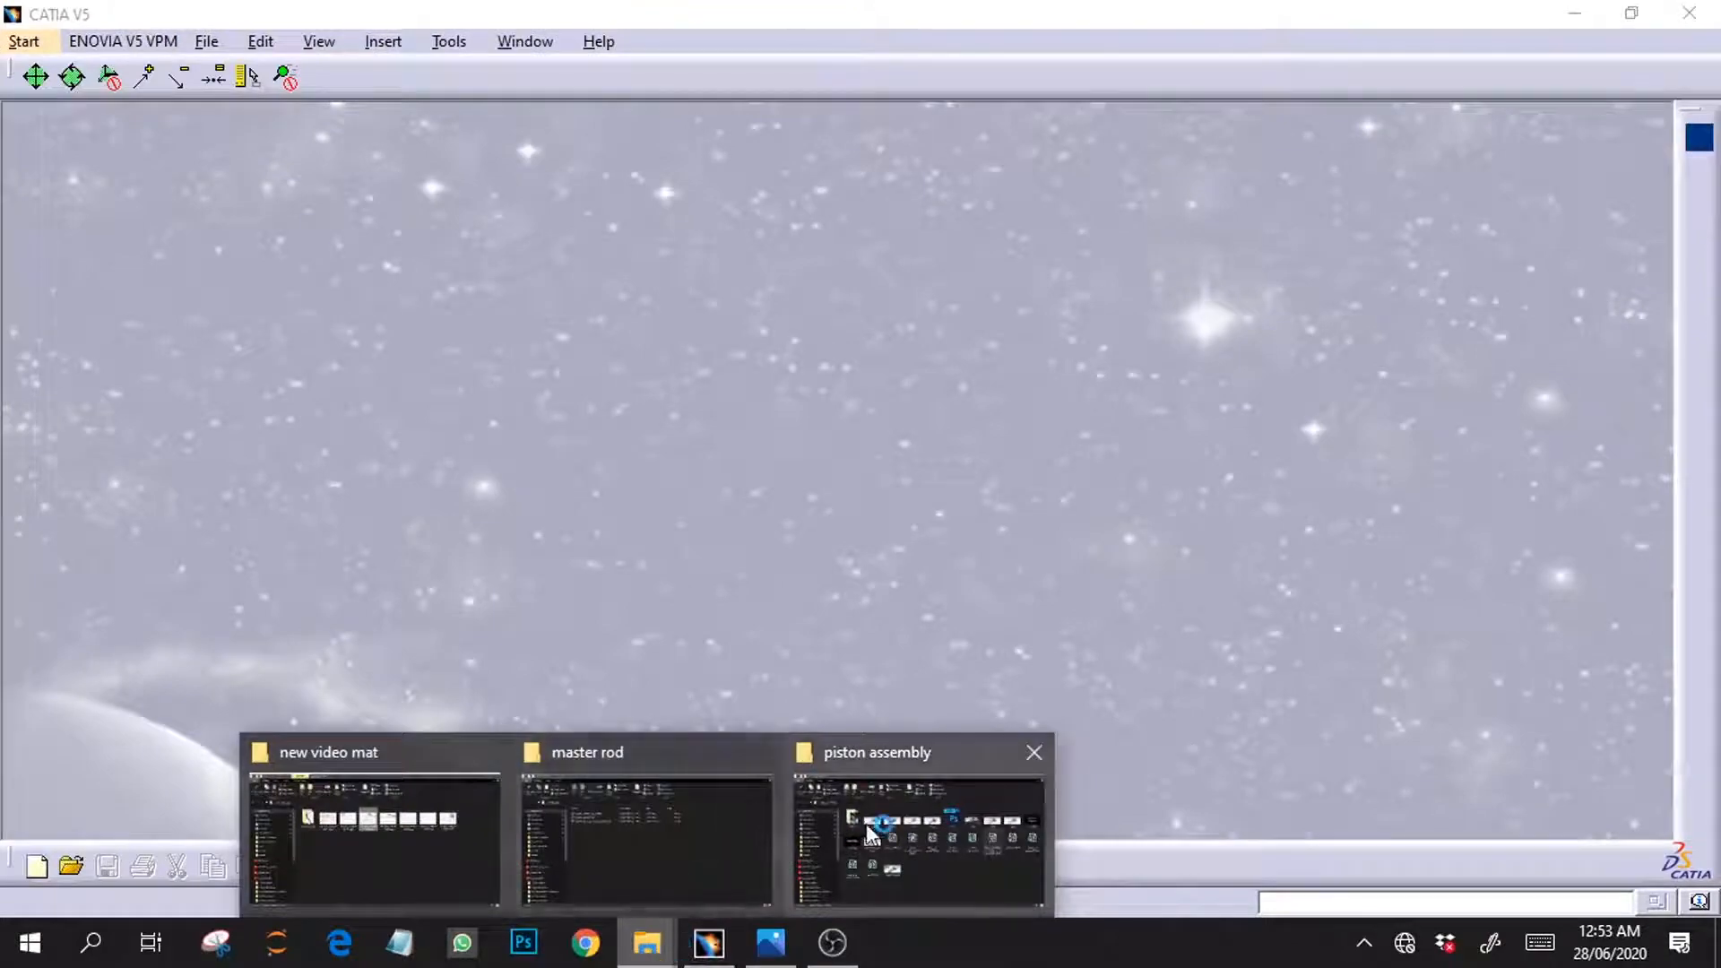
click(658, 835)
double_click(497, 328)
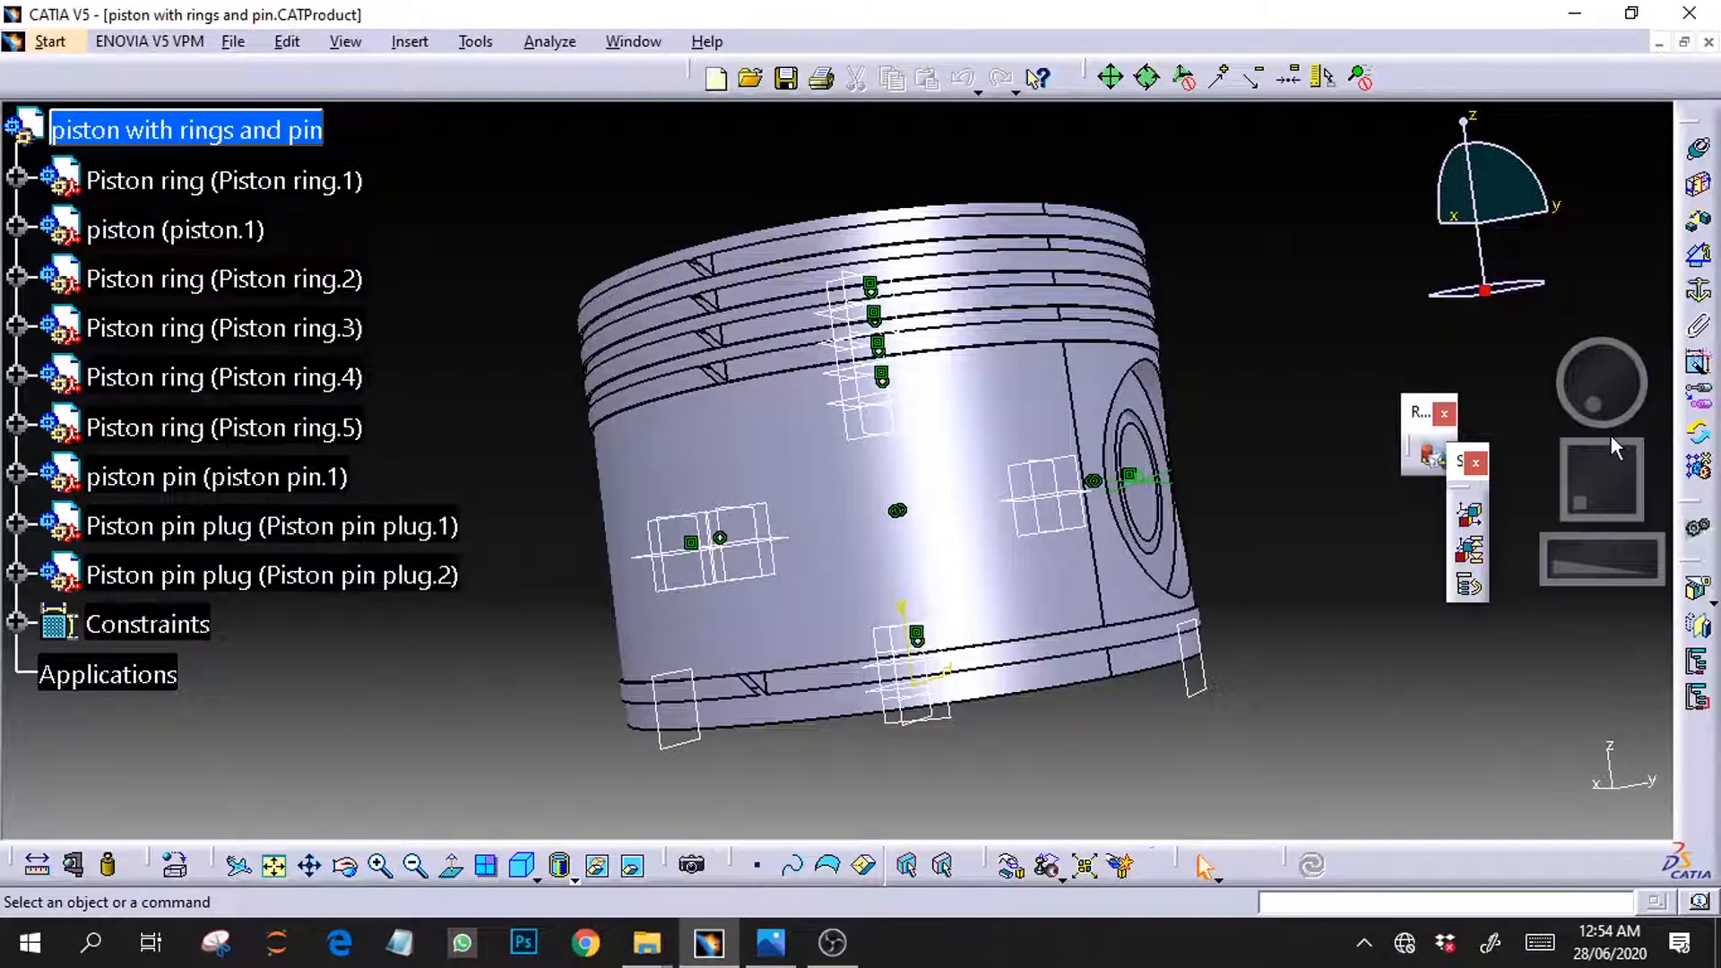
Step: Examine the assembly drawing with its bill of material, and inspect the piston model from below
click(827, 942)
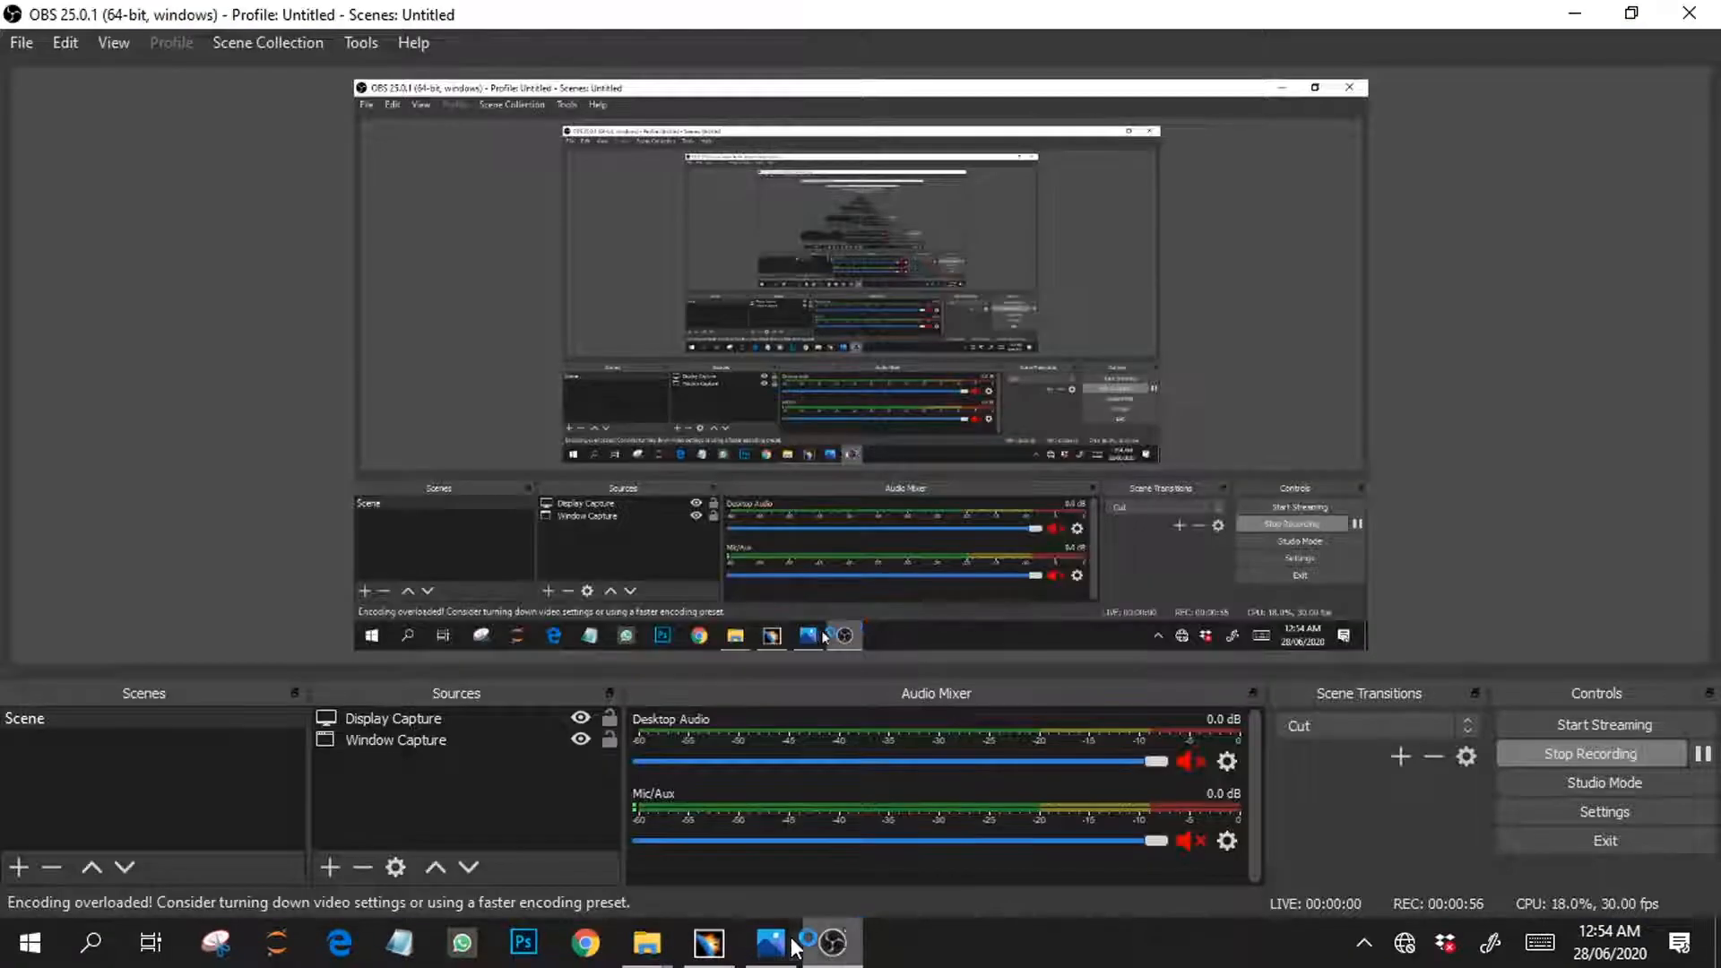
mouse_move(643, 957)
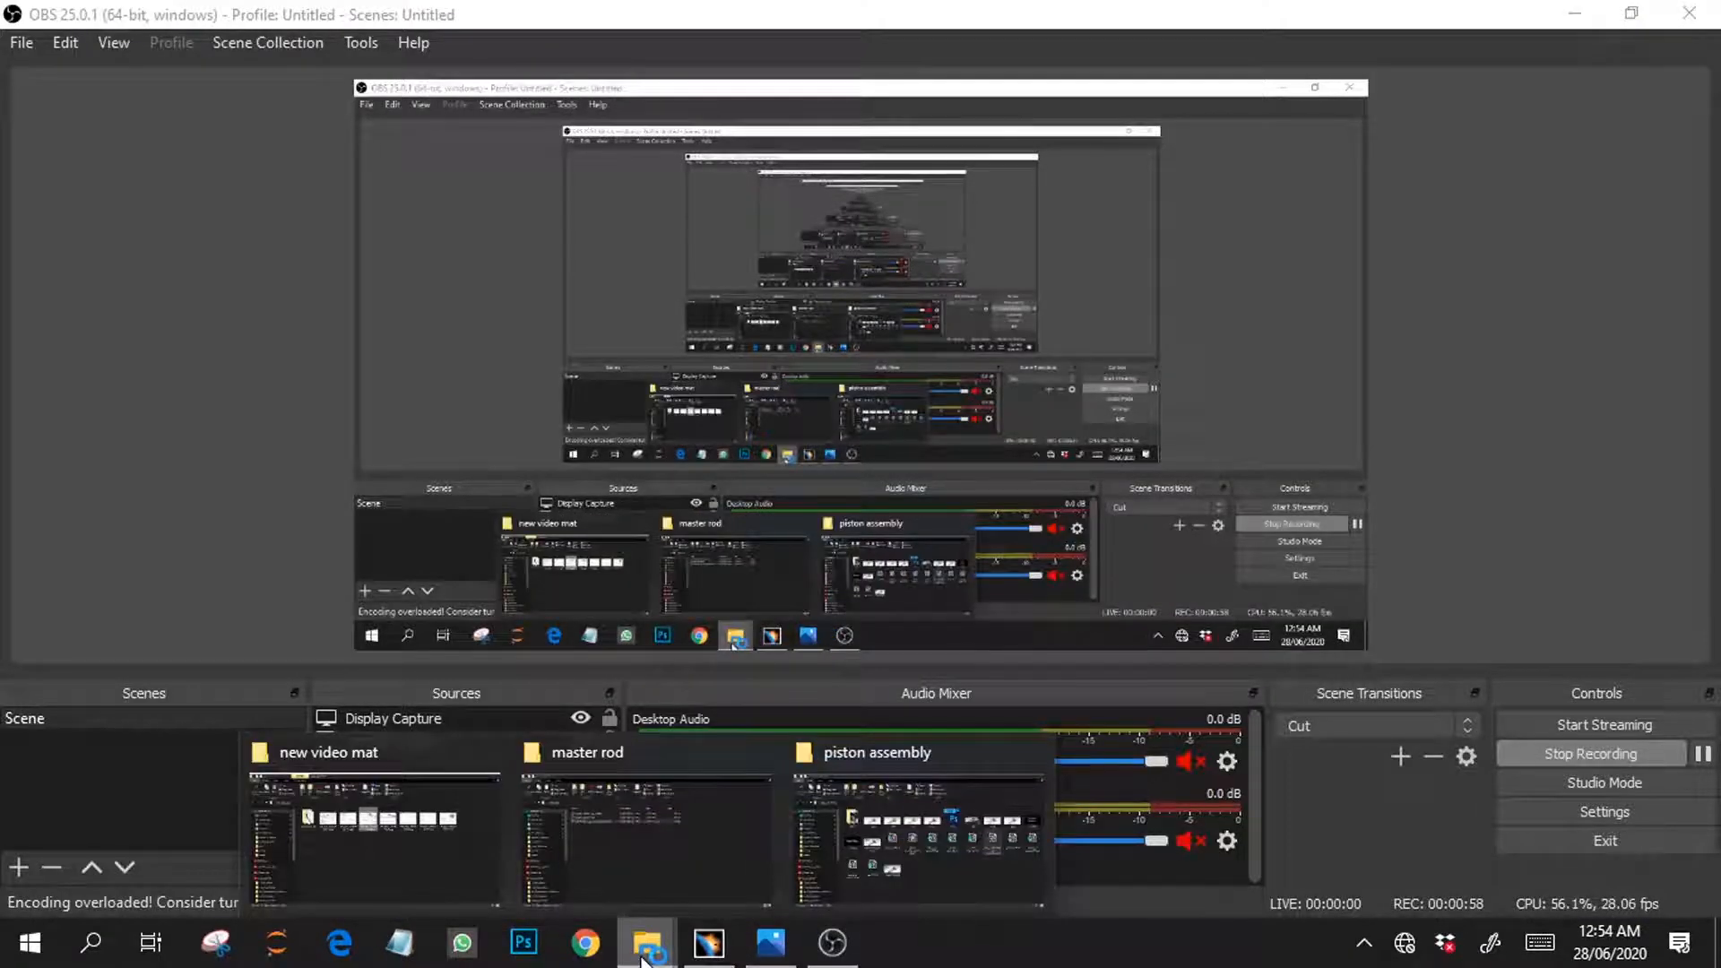
click(771, 942)
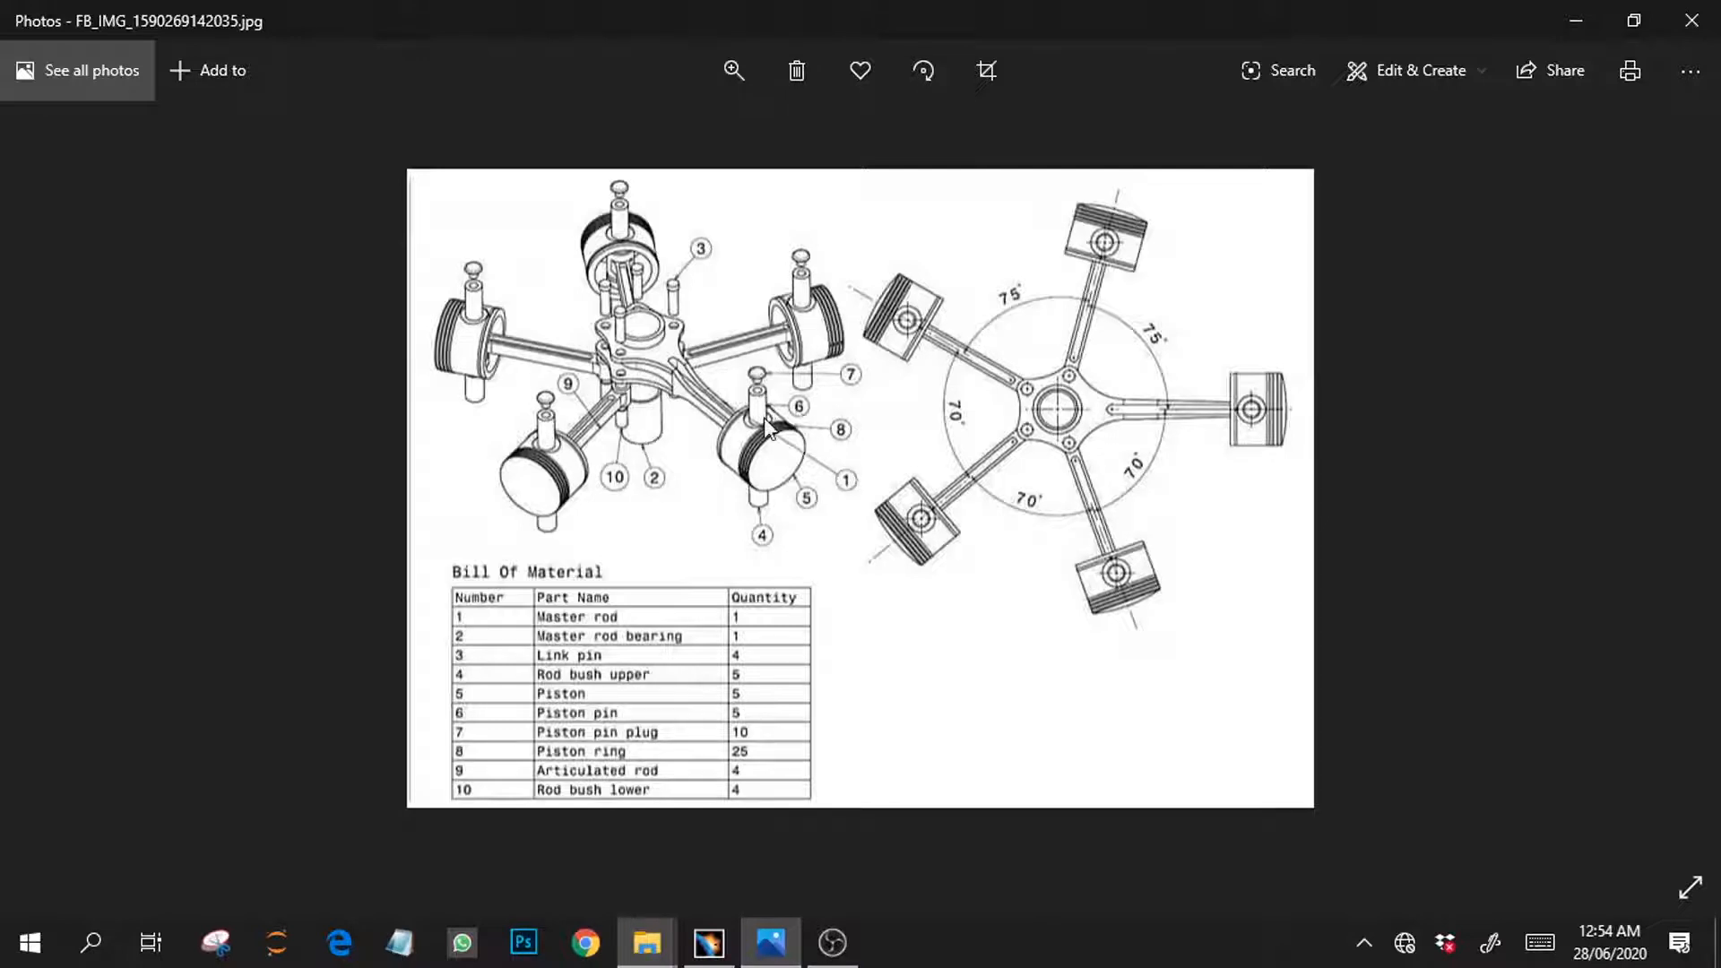
click(709, 958)
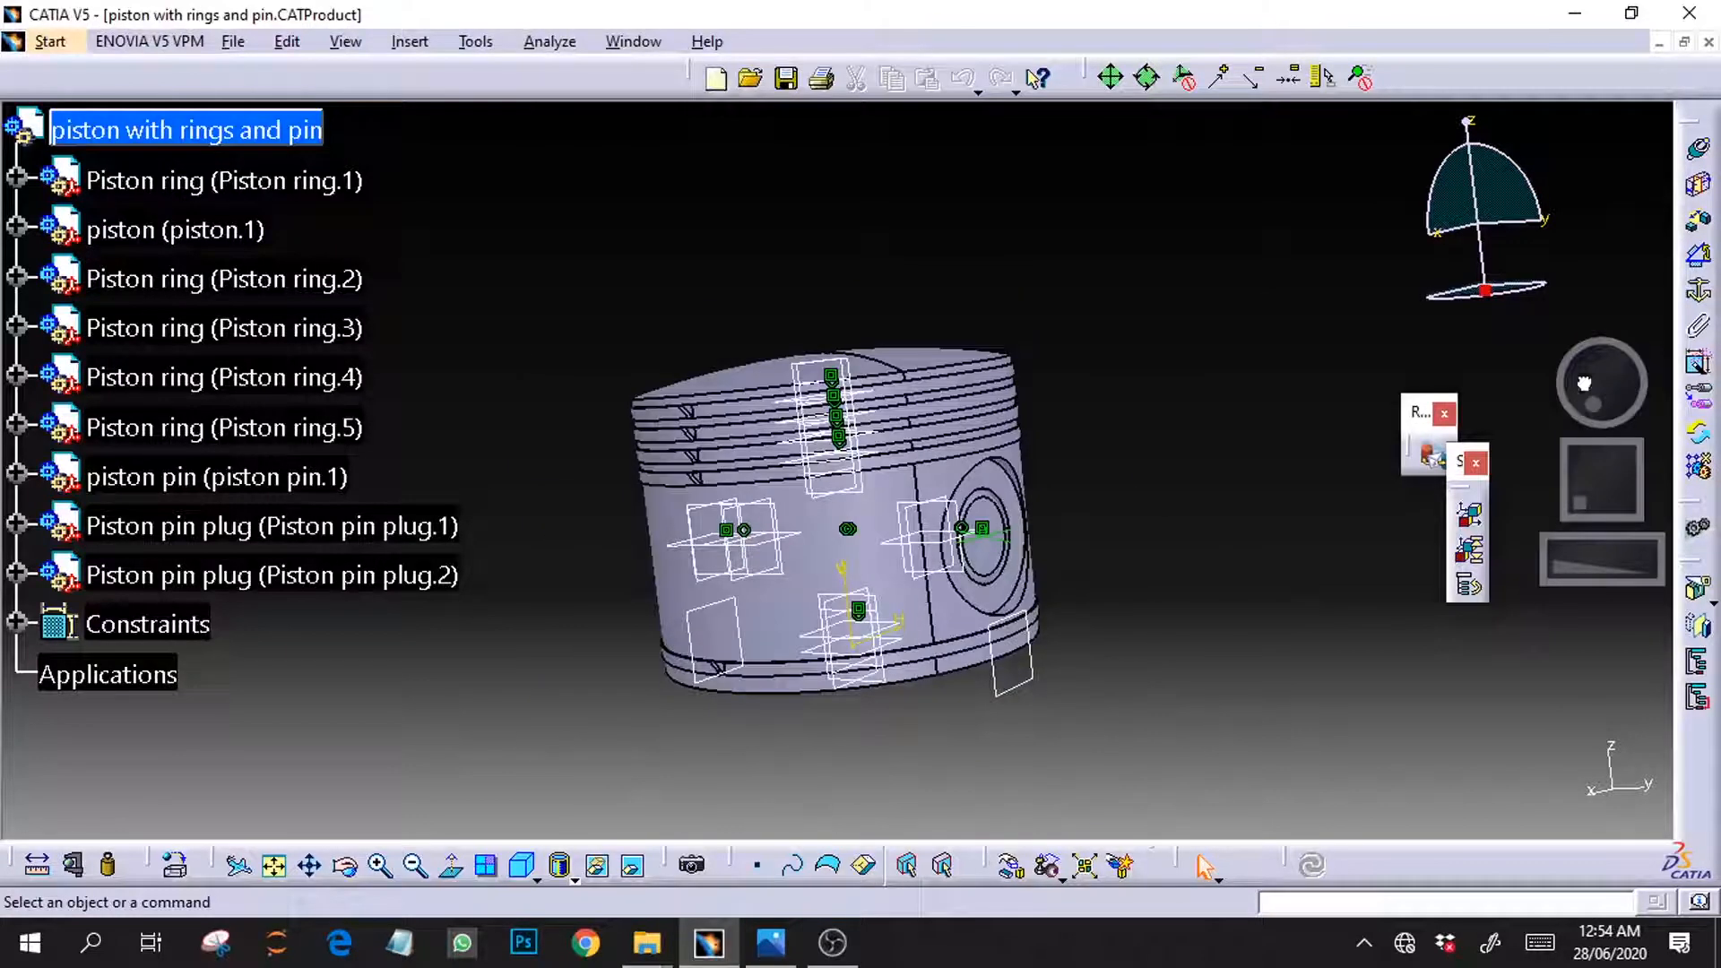
drag(1583, 381, 1590, 334)
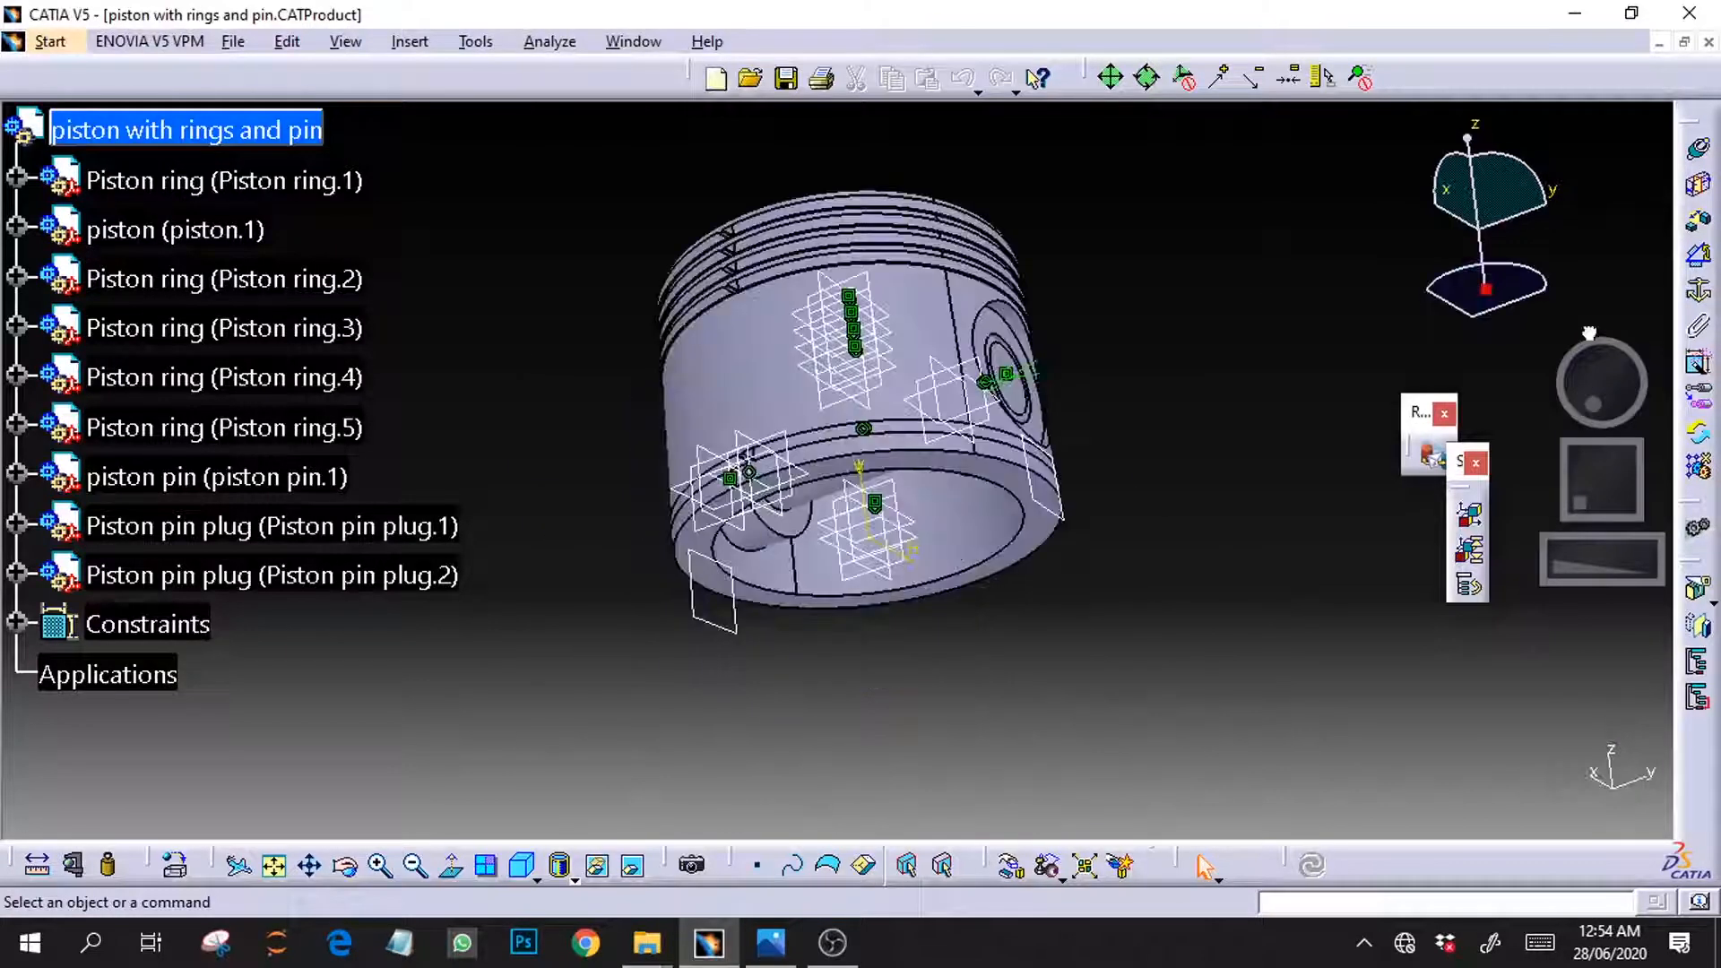
Step: Close the piston product and create a new empty assembly product
click(1709, 42)
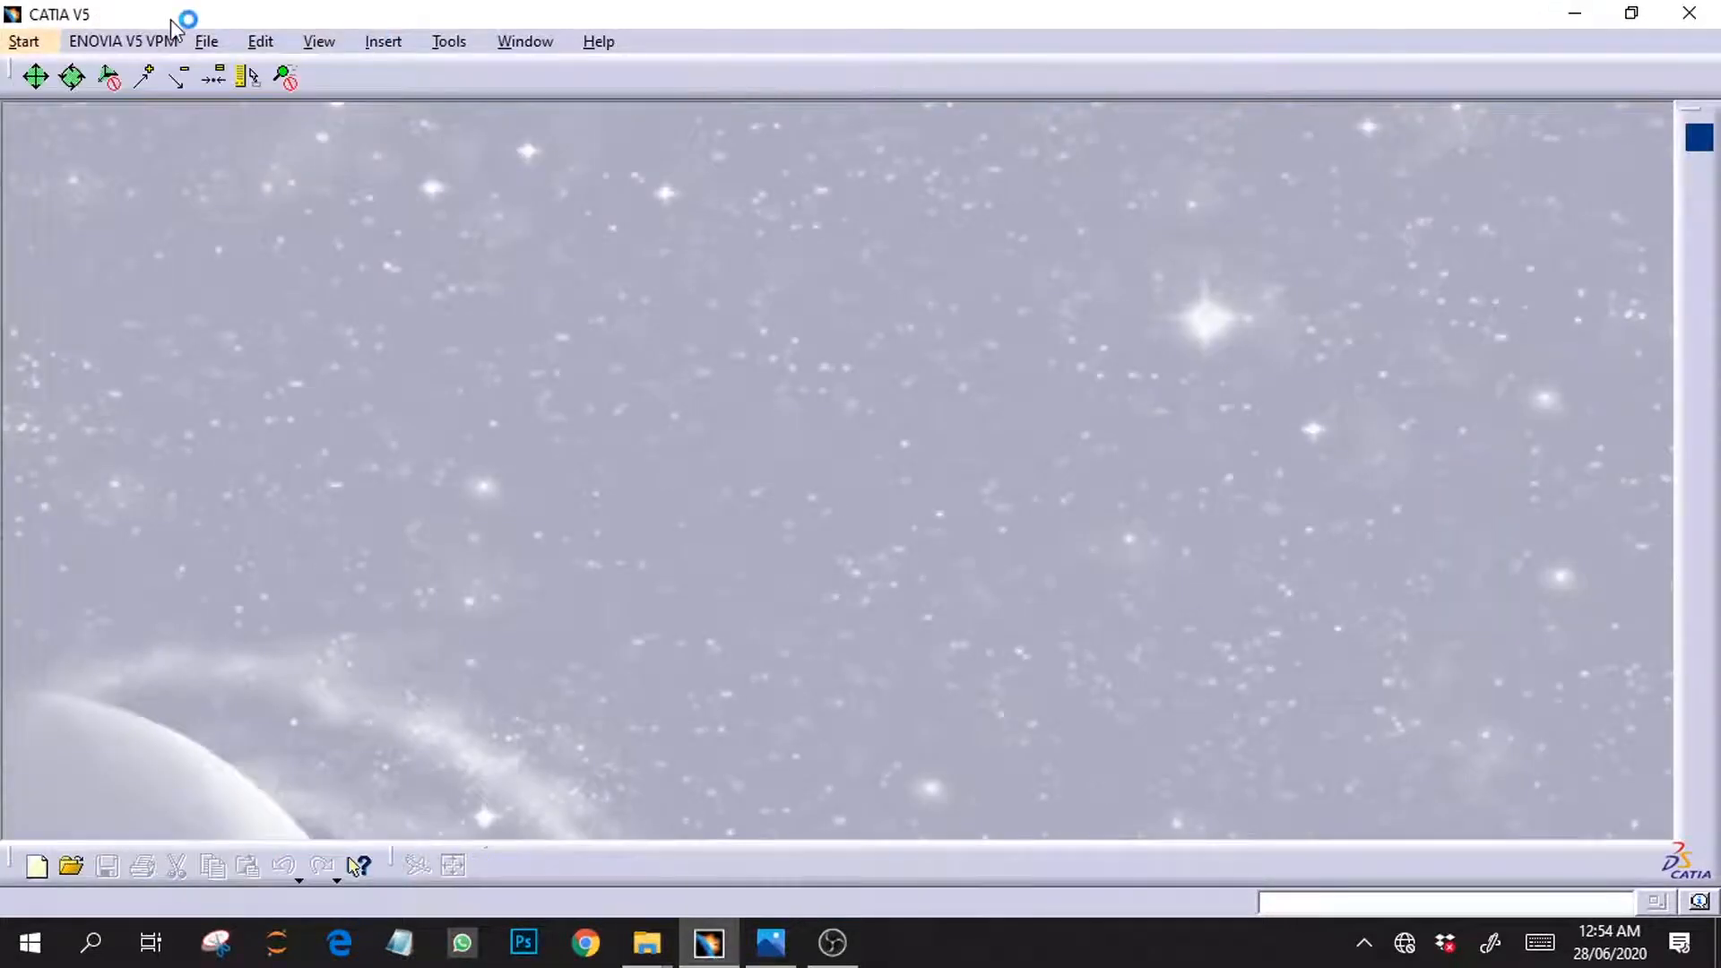
click(24, 41)
mouse_move(94, 101)
click(439, 132)
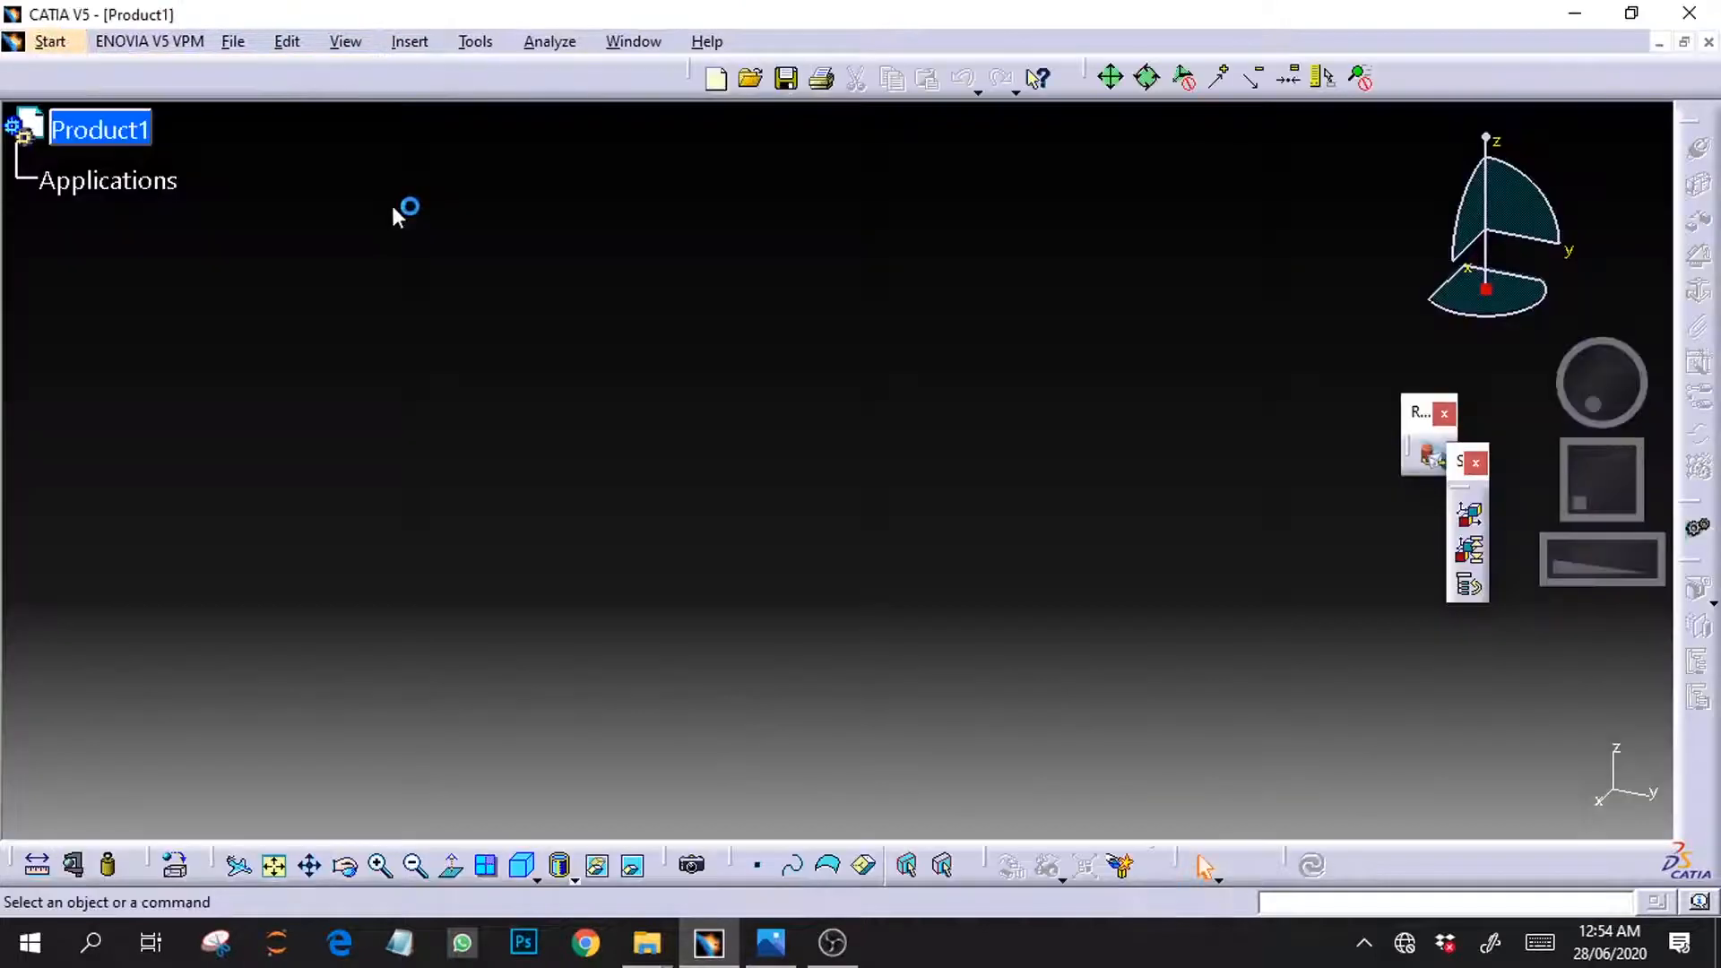
Step: Set the new product's part number to "Master Rod Assembly"
click(88, 118)
right_click(97, 112)
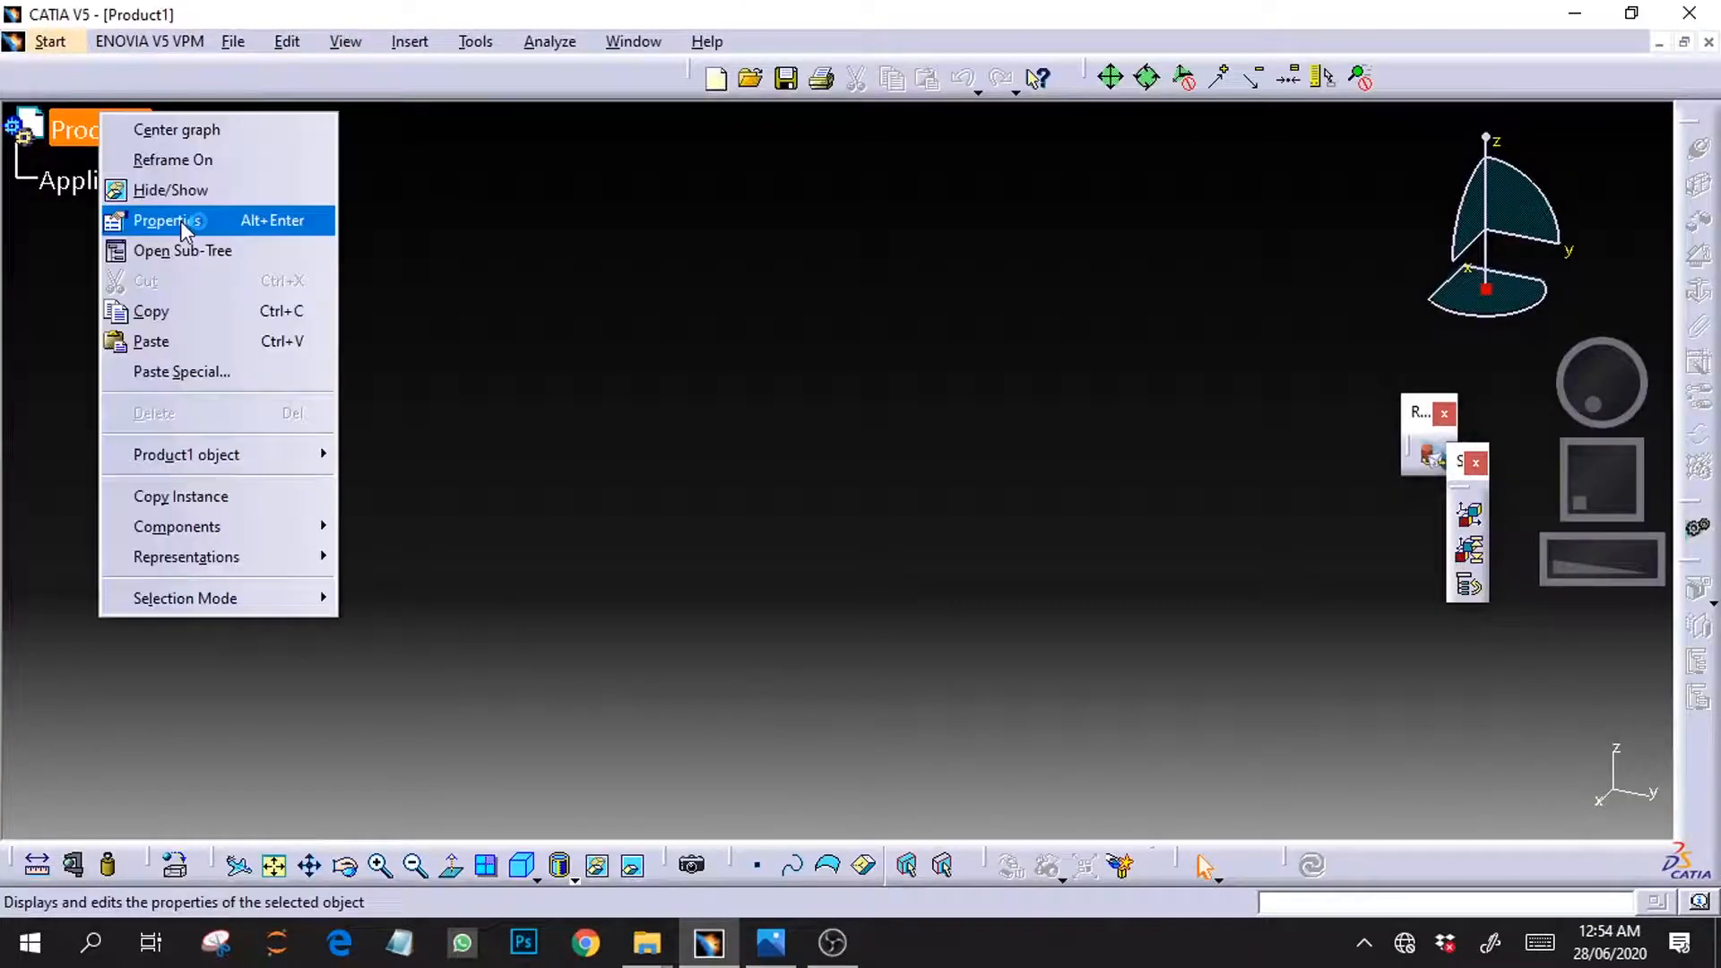
click(173, 218)
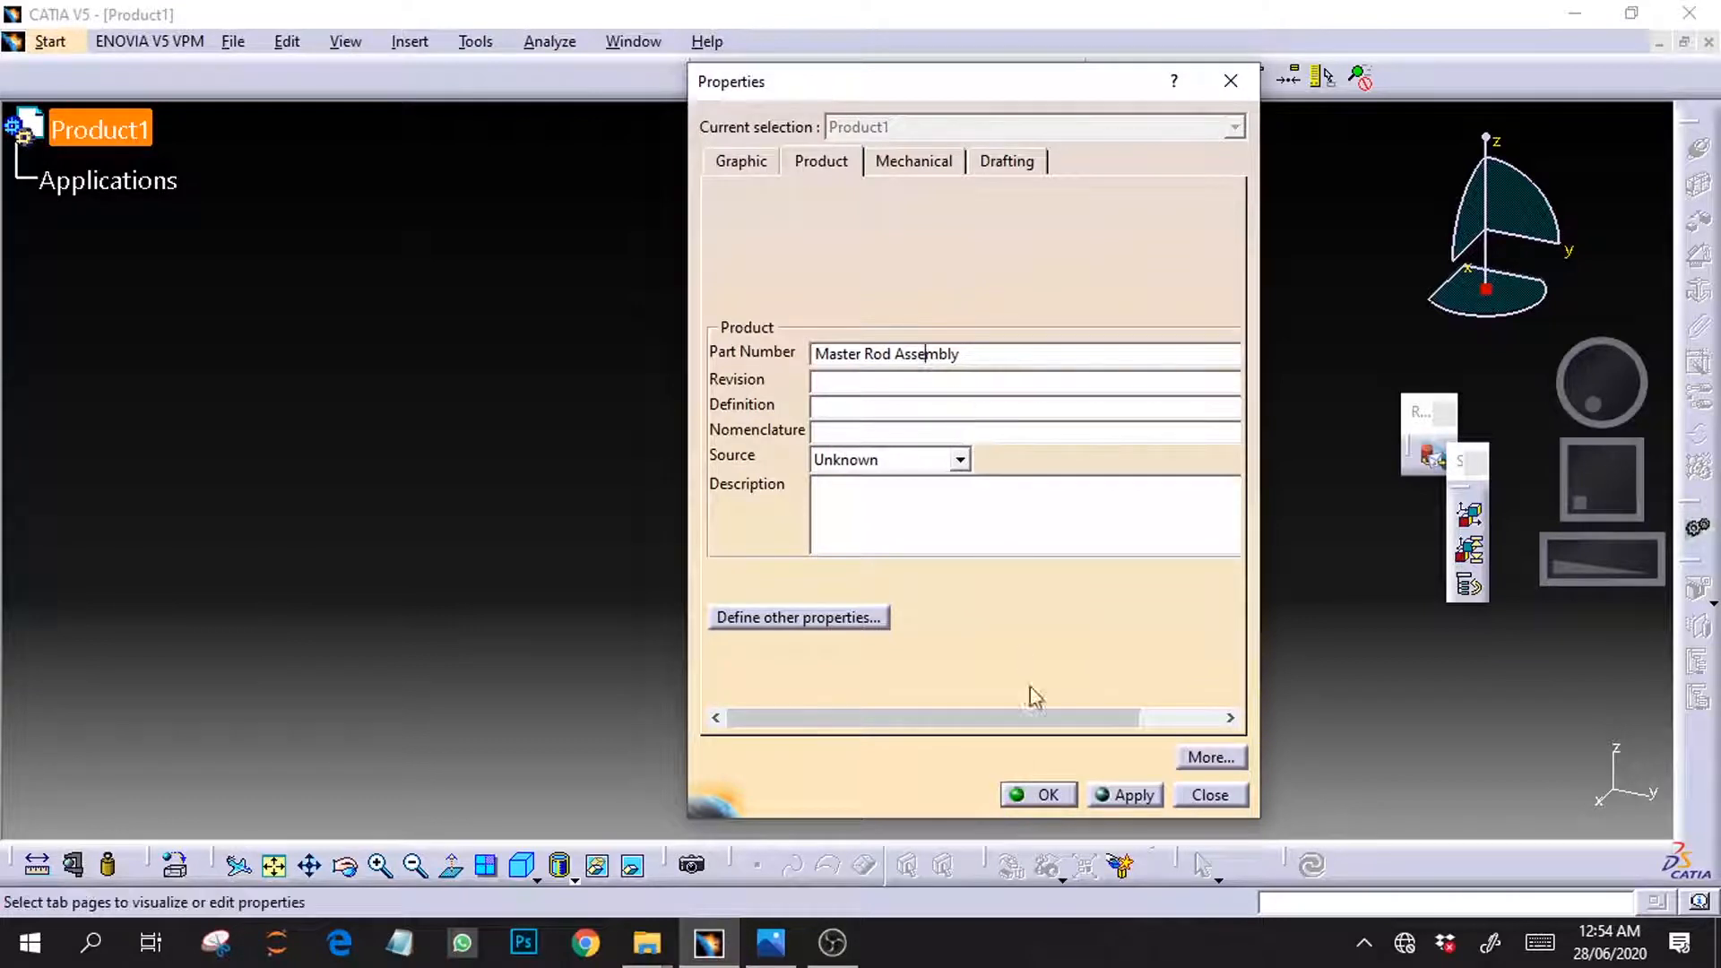
click(1104, 794)
click(1043, 795)
click(638, 213)
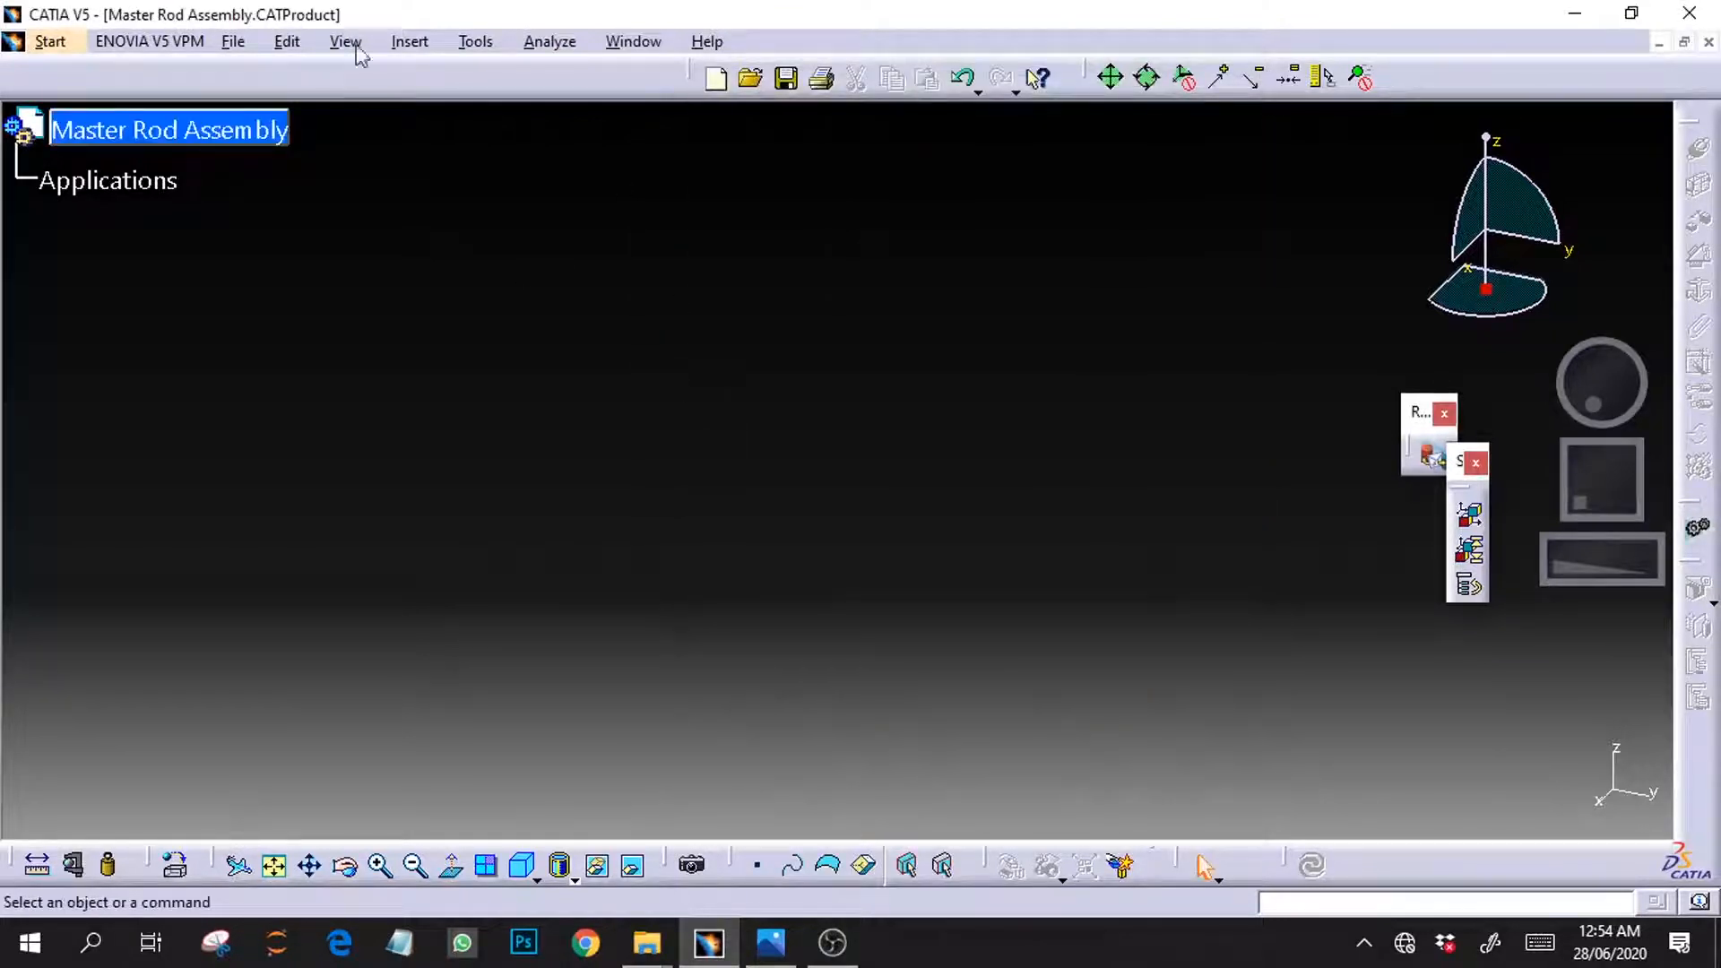
Step: Start inserting existing components into Master Rod Assembly and browse to the master rod folder on the Desktop
click(411, 42)
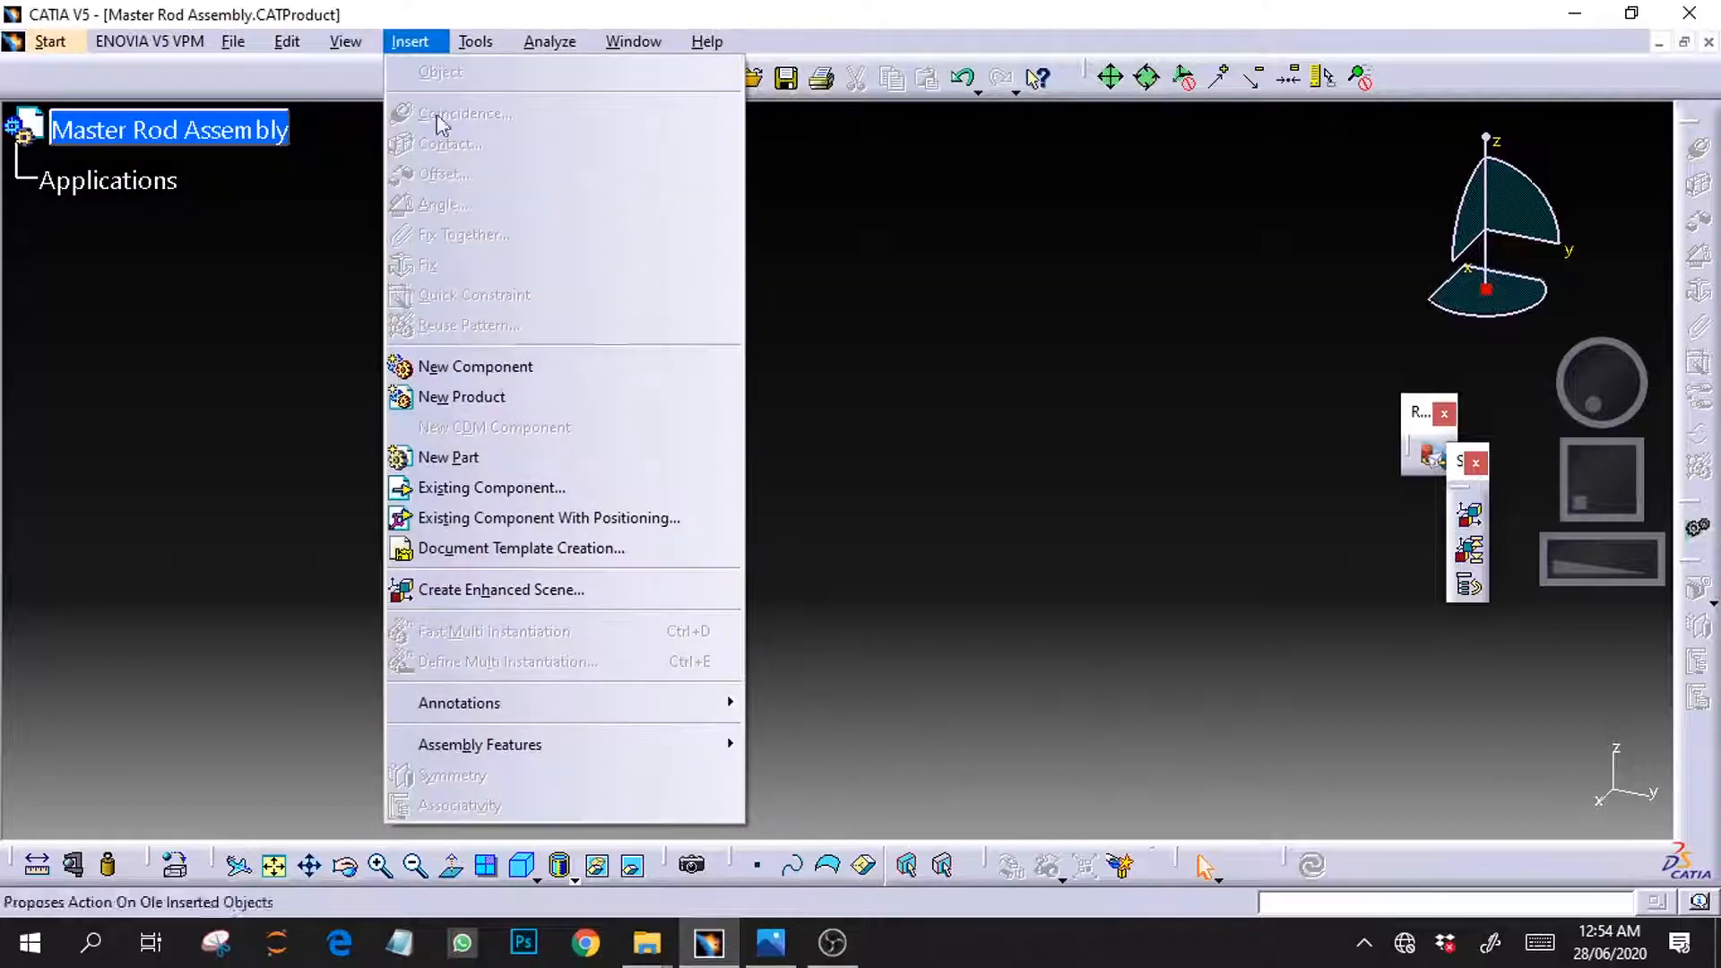
click(500, 488)
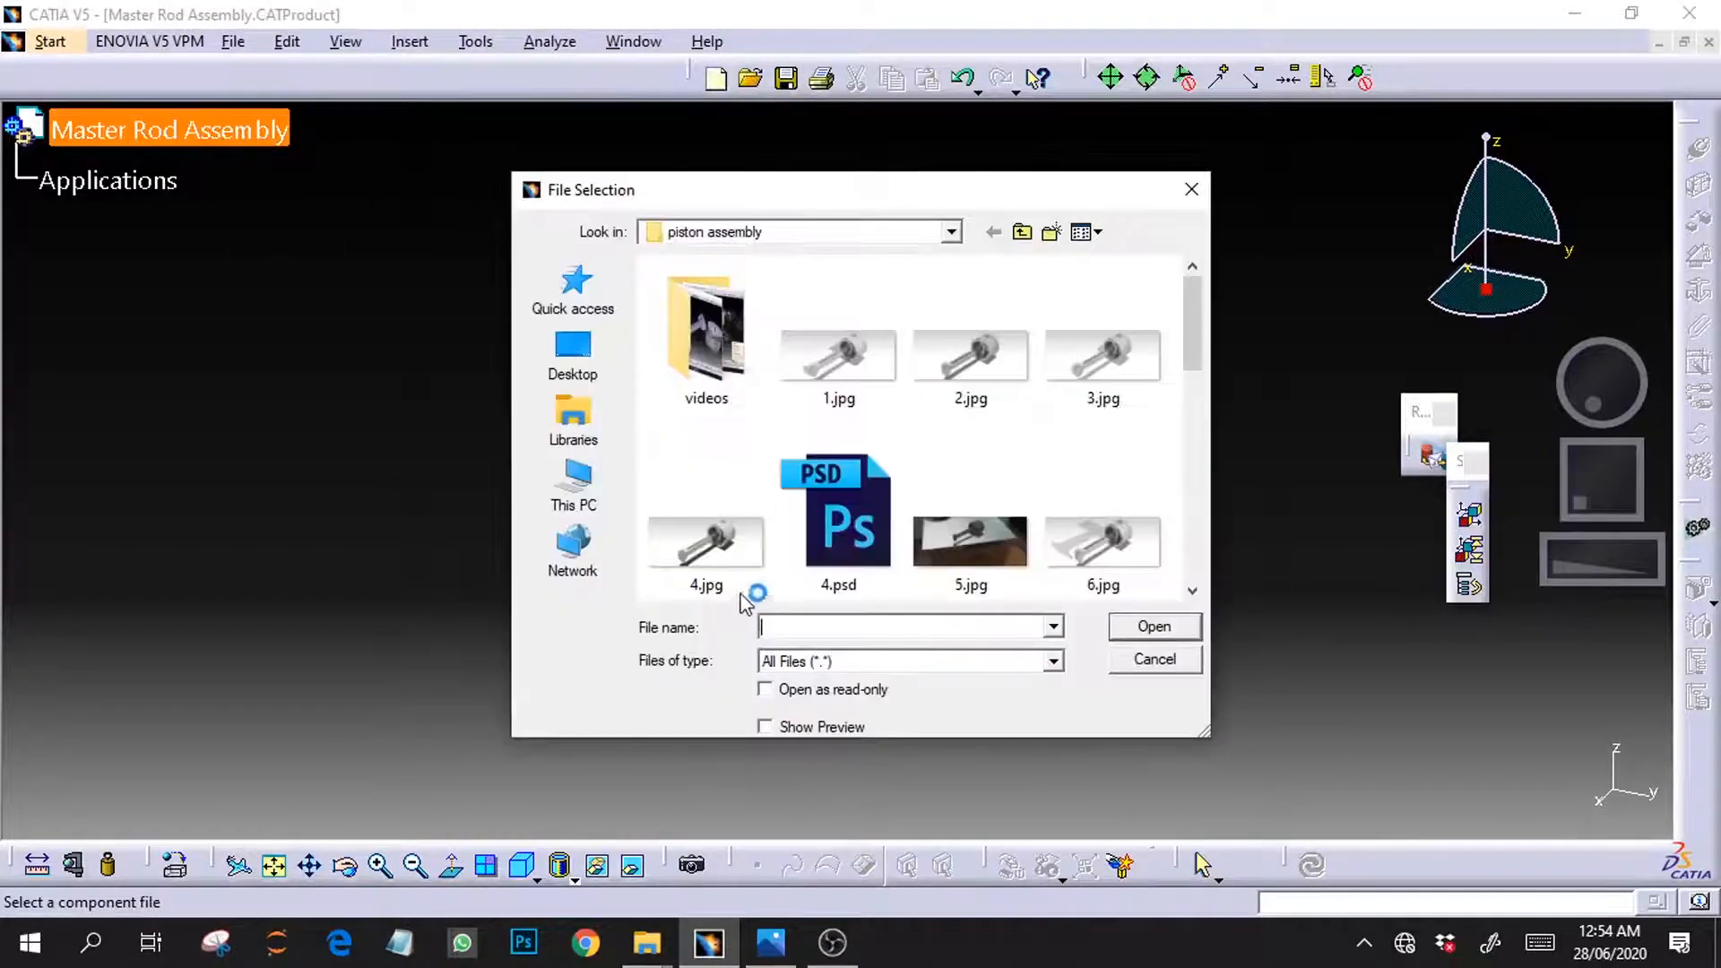
click(952, 233)
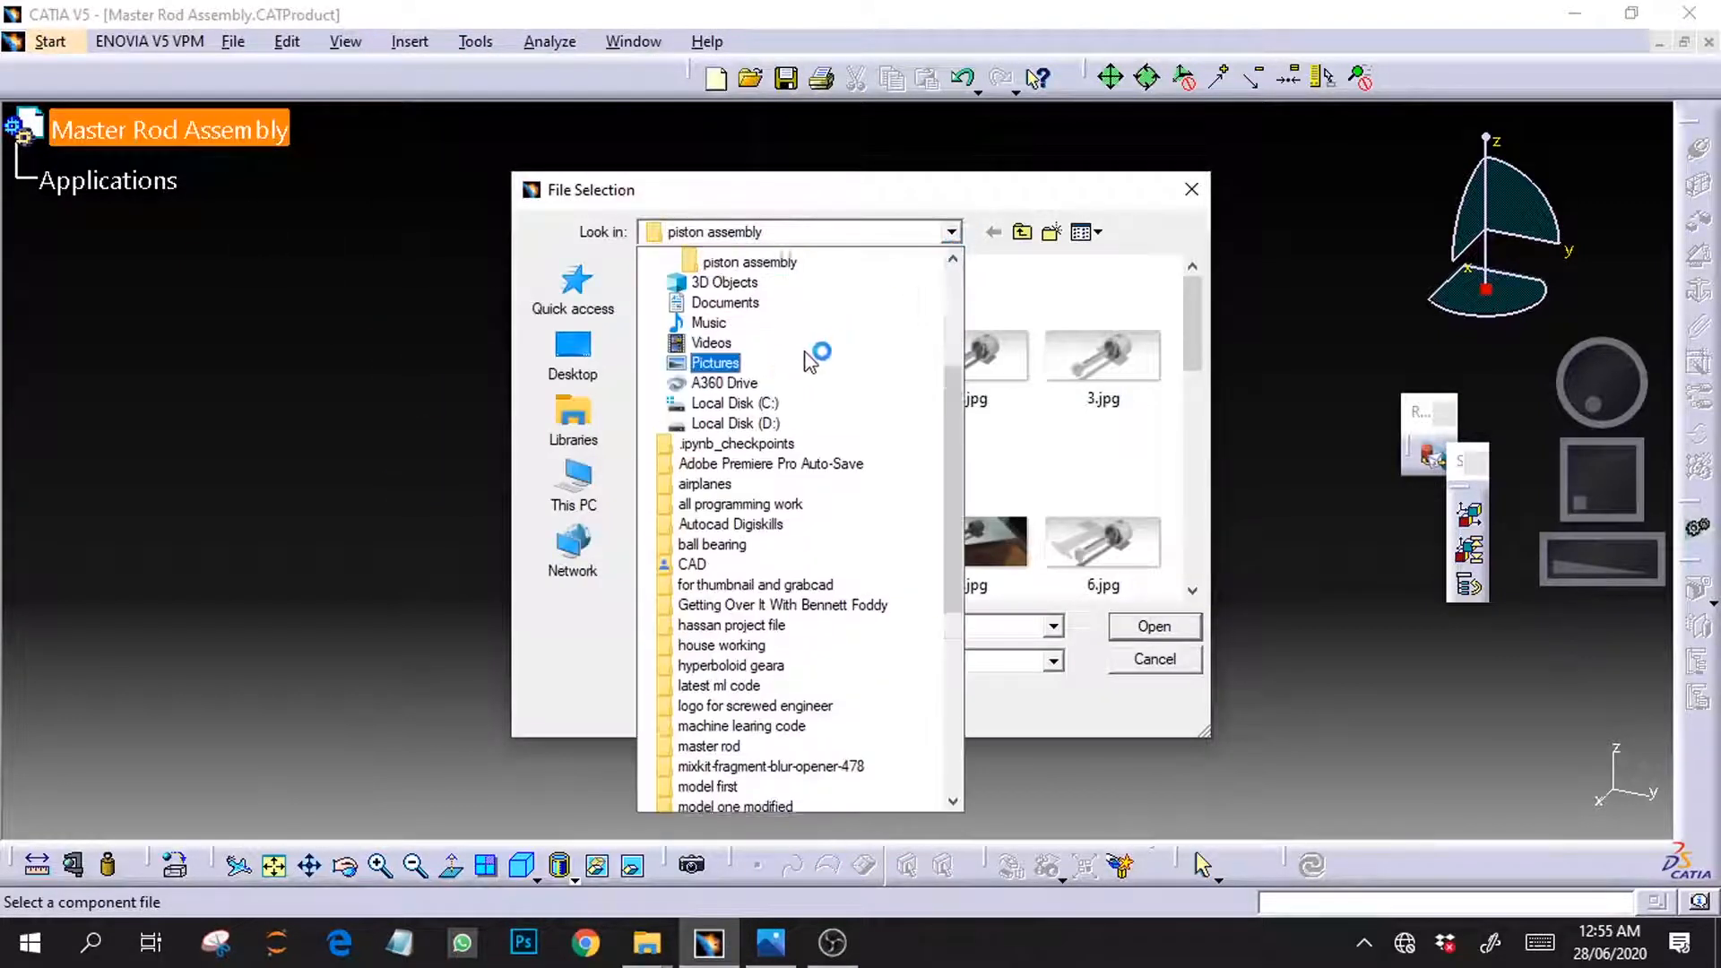
scroll(807, 354, up, 2)
click(708, 299)
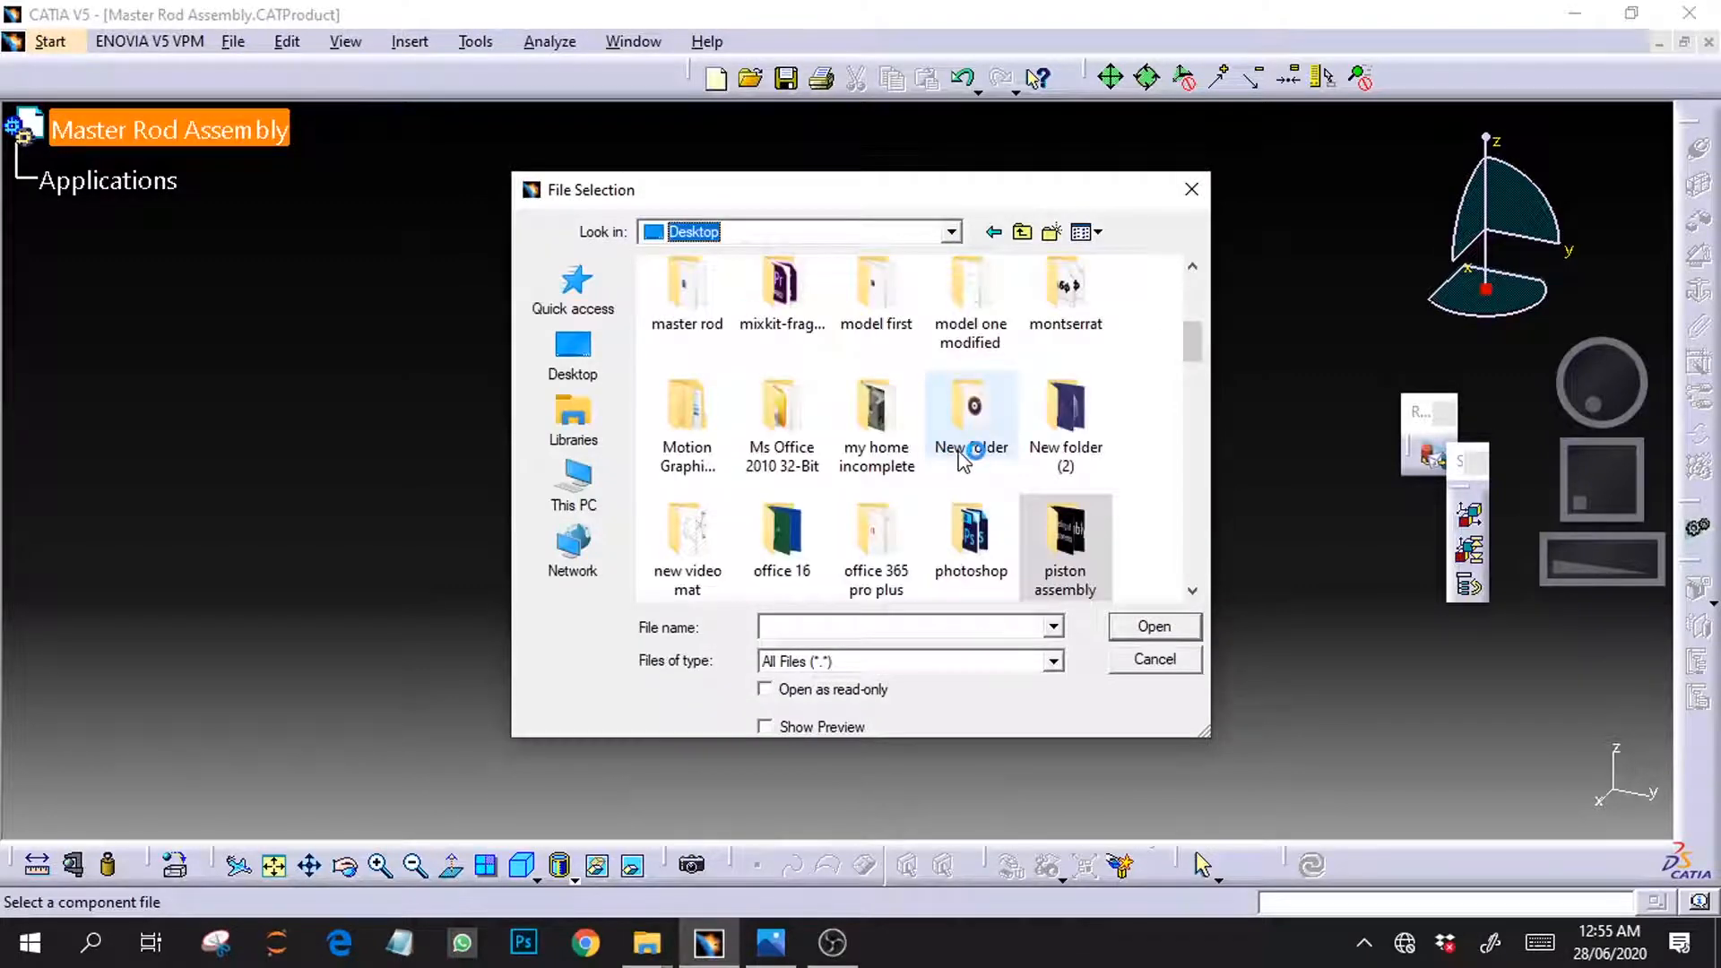
double_click(964, 459)
click(952, 231)
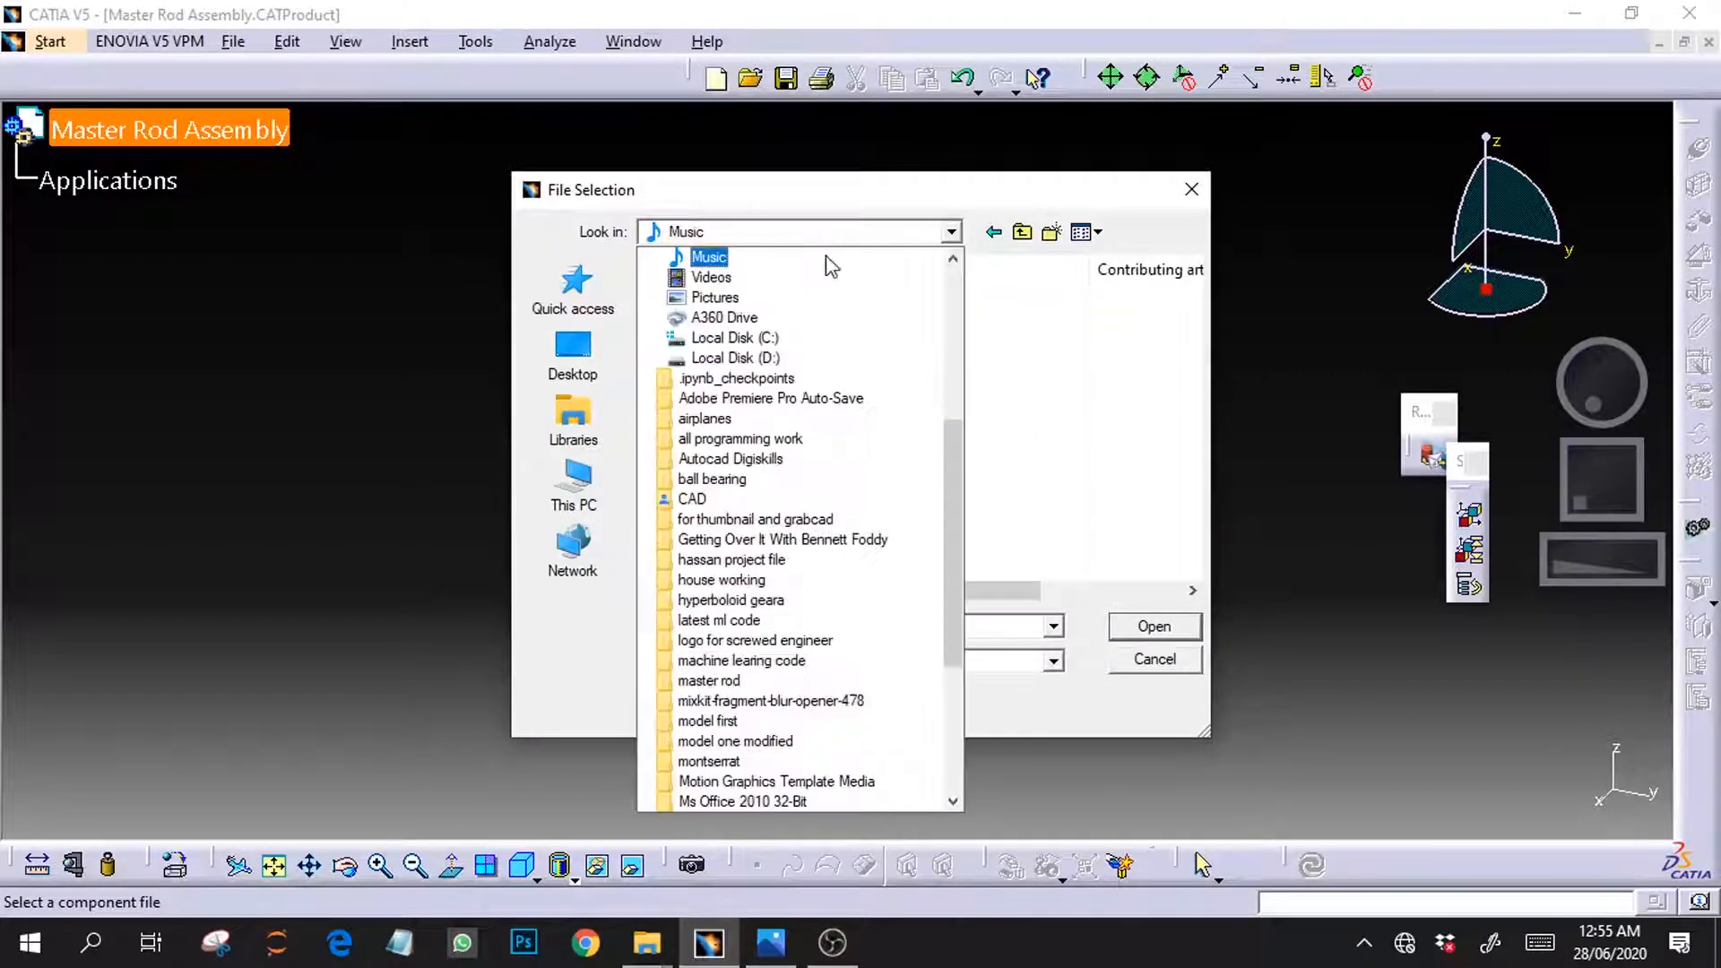
scroll(832, 266, up, 2)
click(715, 297)
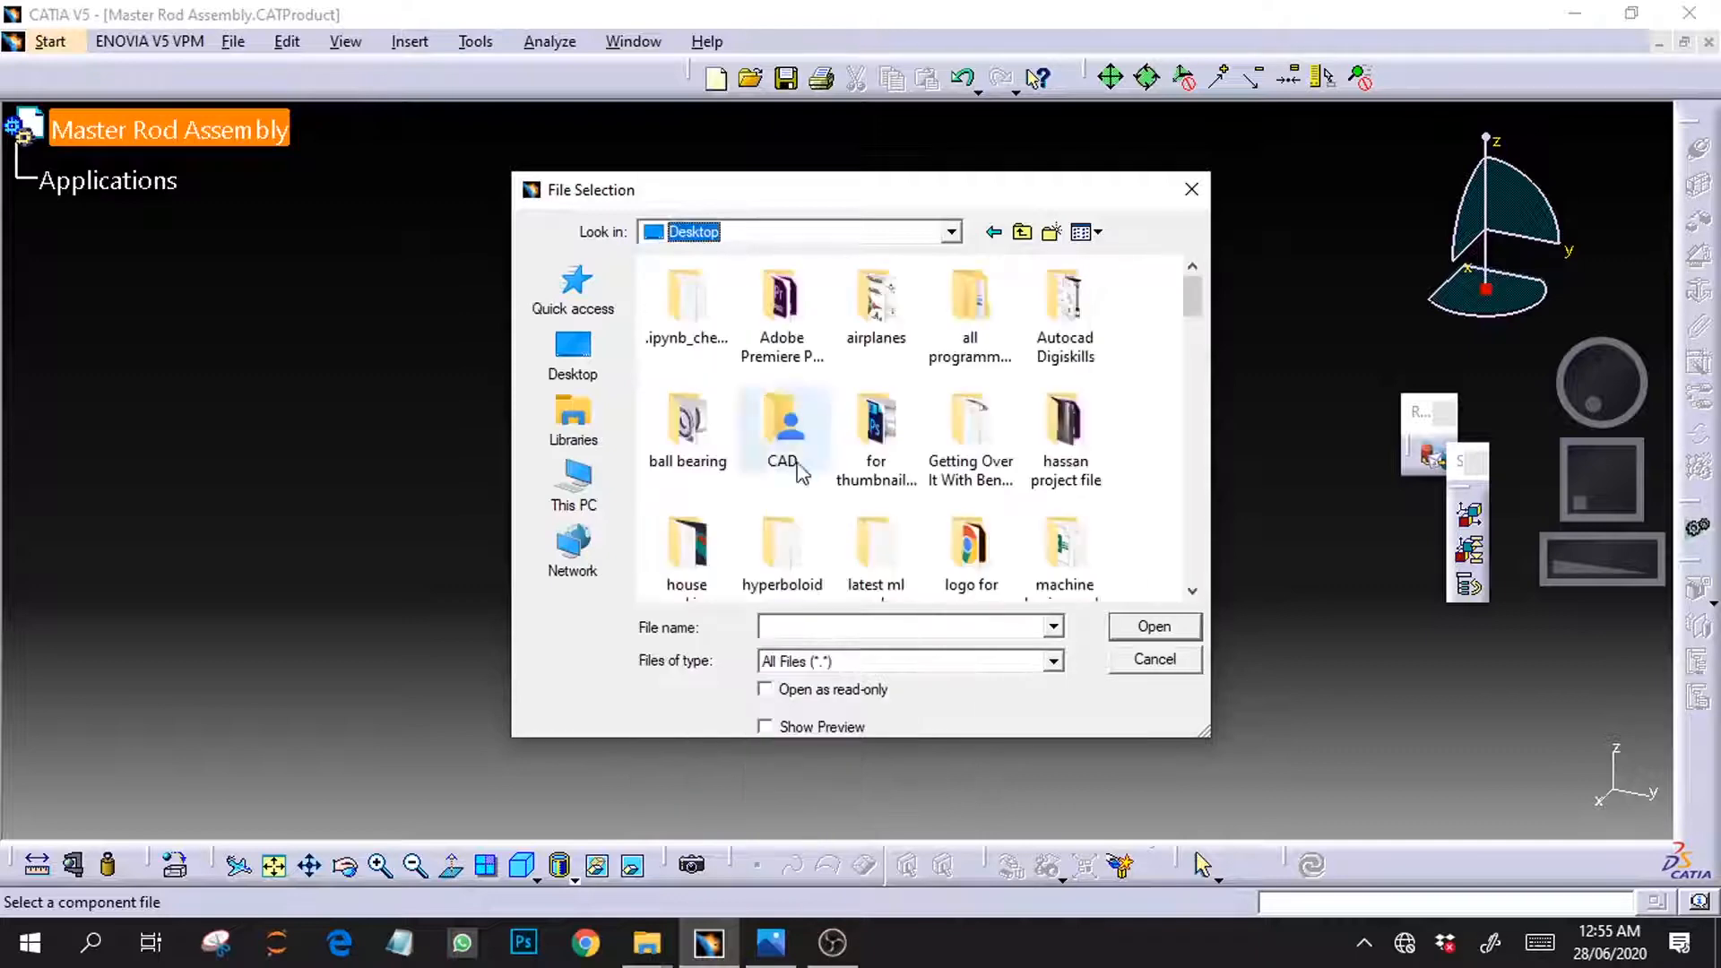
scroll(789, 493, down, 4)
scroll(686, 430, up, 1)
double_click(689, 322)
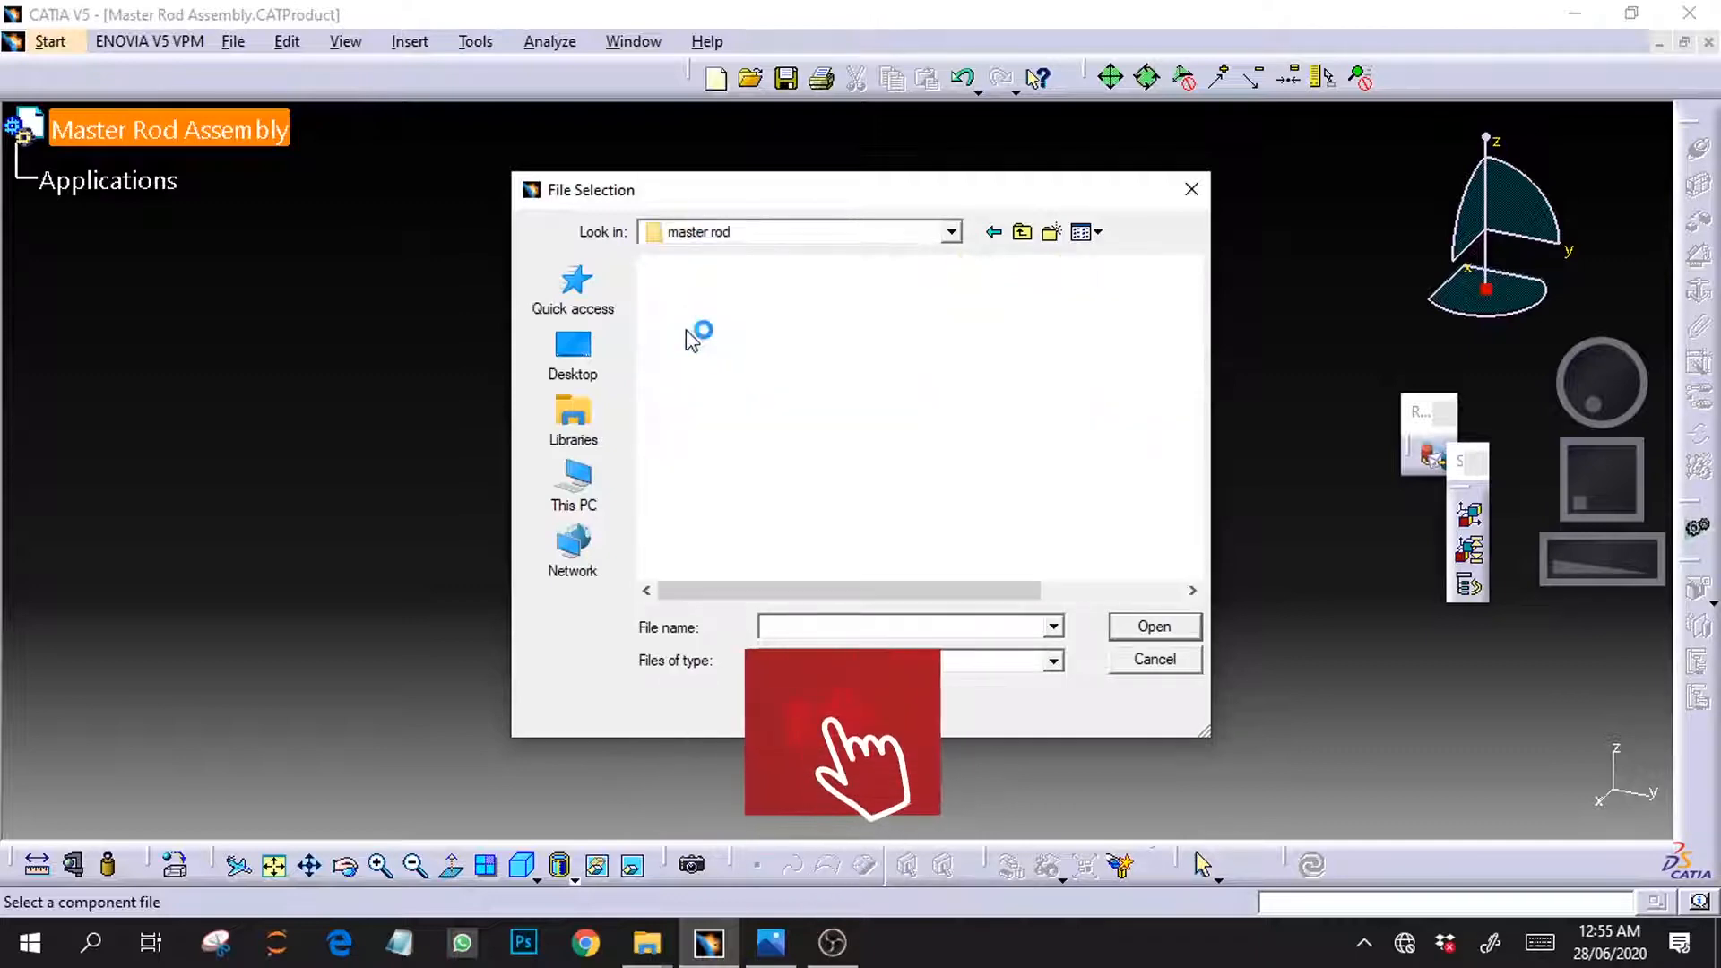
Step: Insert Master rod bearing.CATPart and Master rodt.CATPart together into the assembly
click(707, 296)
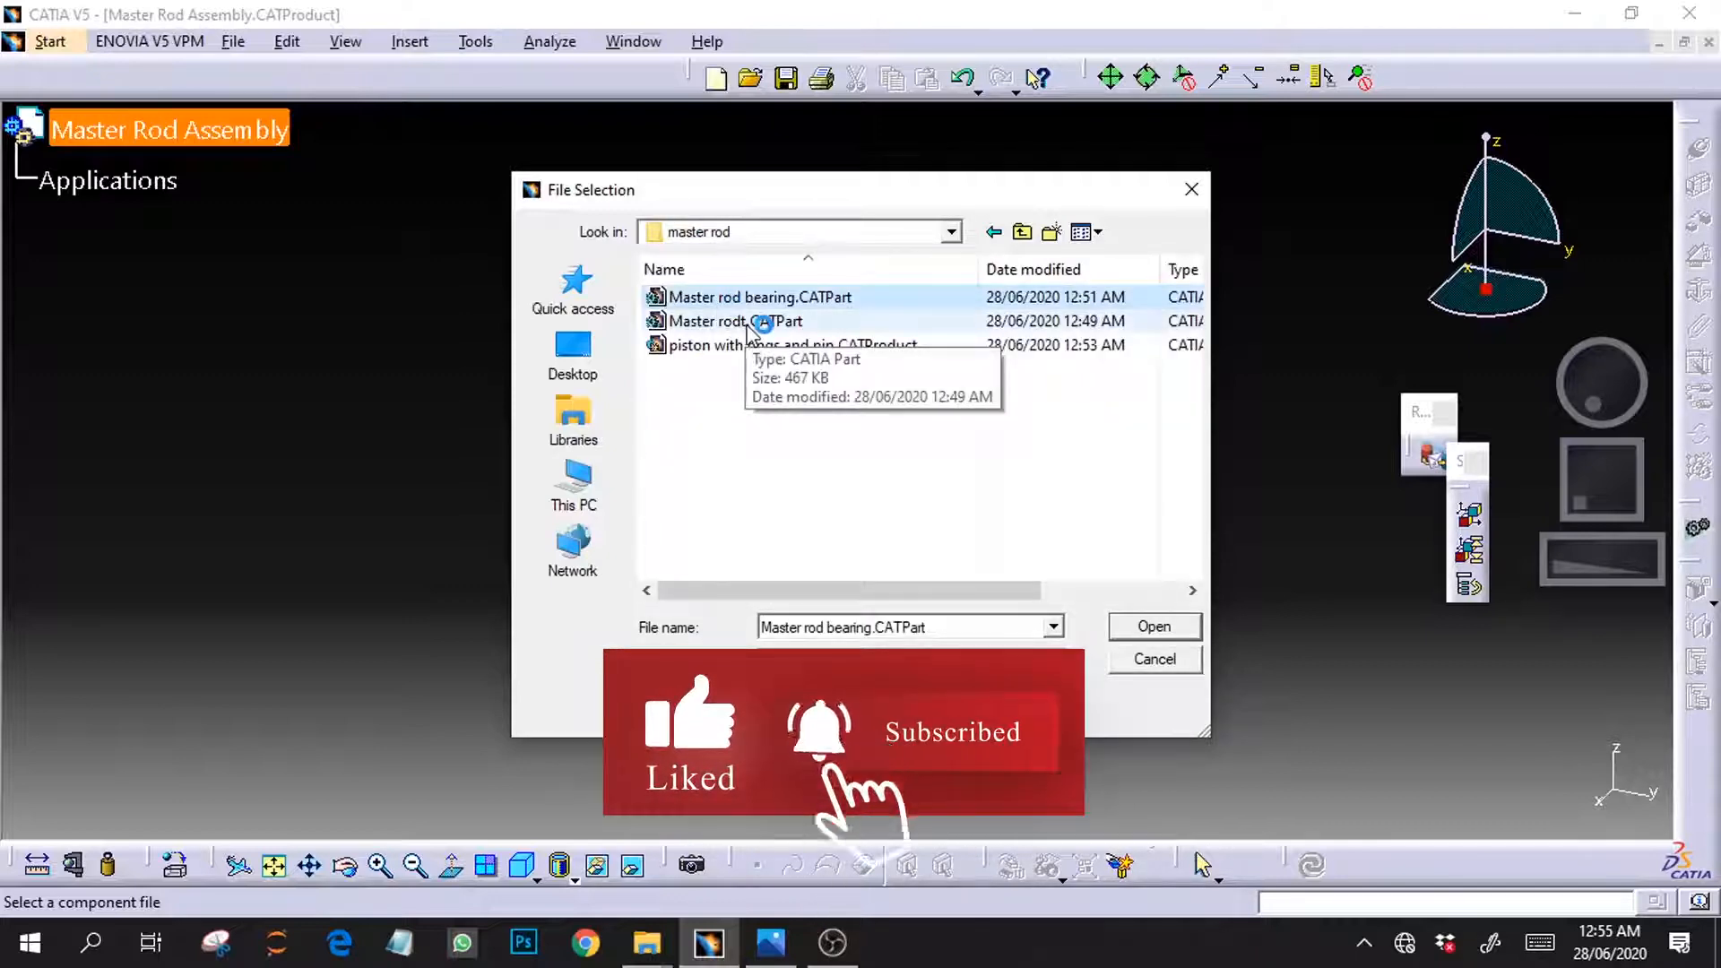
ctrl+click(749, 321)
click(1153, 626)
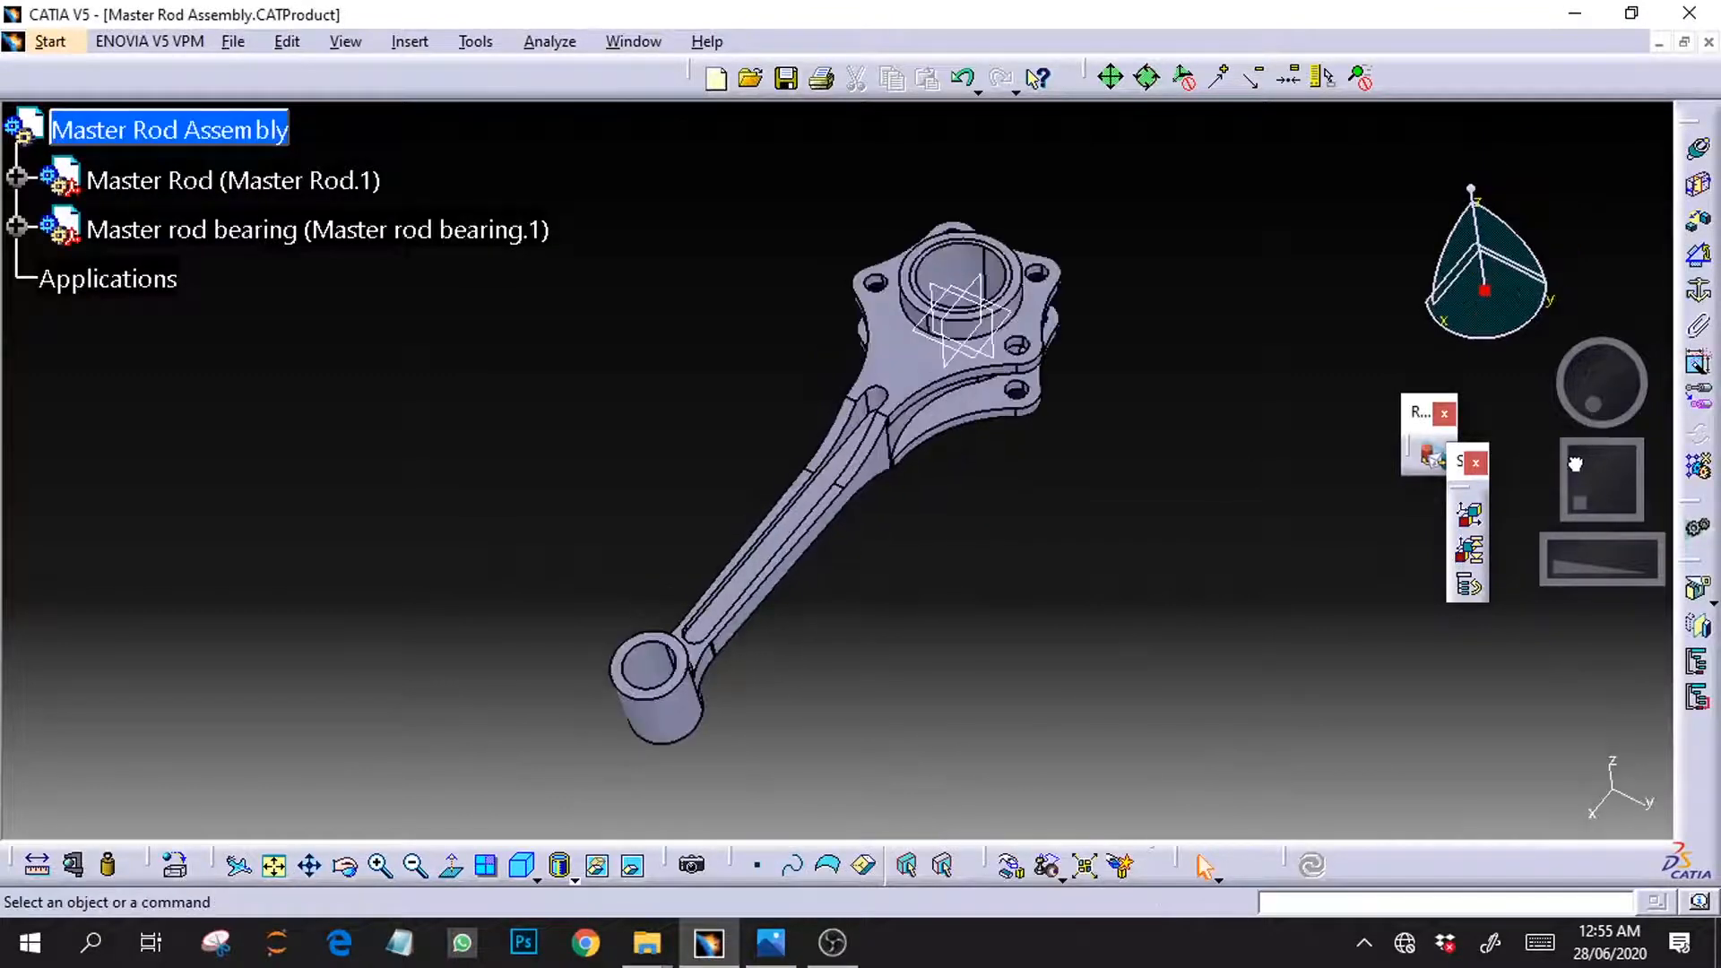
Step: Move the master rod along the X axis with Manipulation until it is clear of the bearing
click(1010, 864)
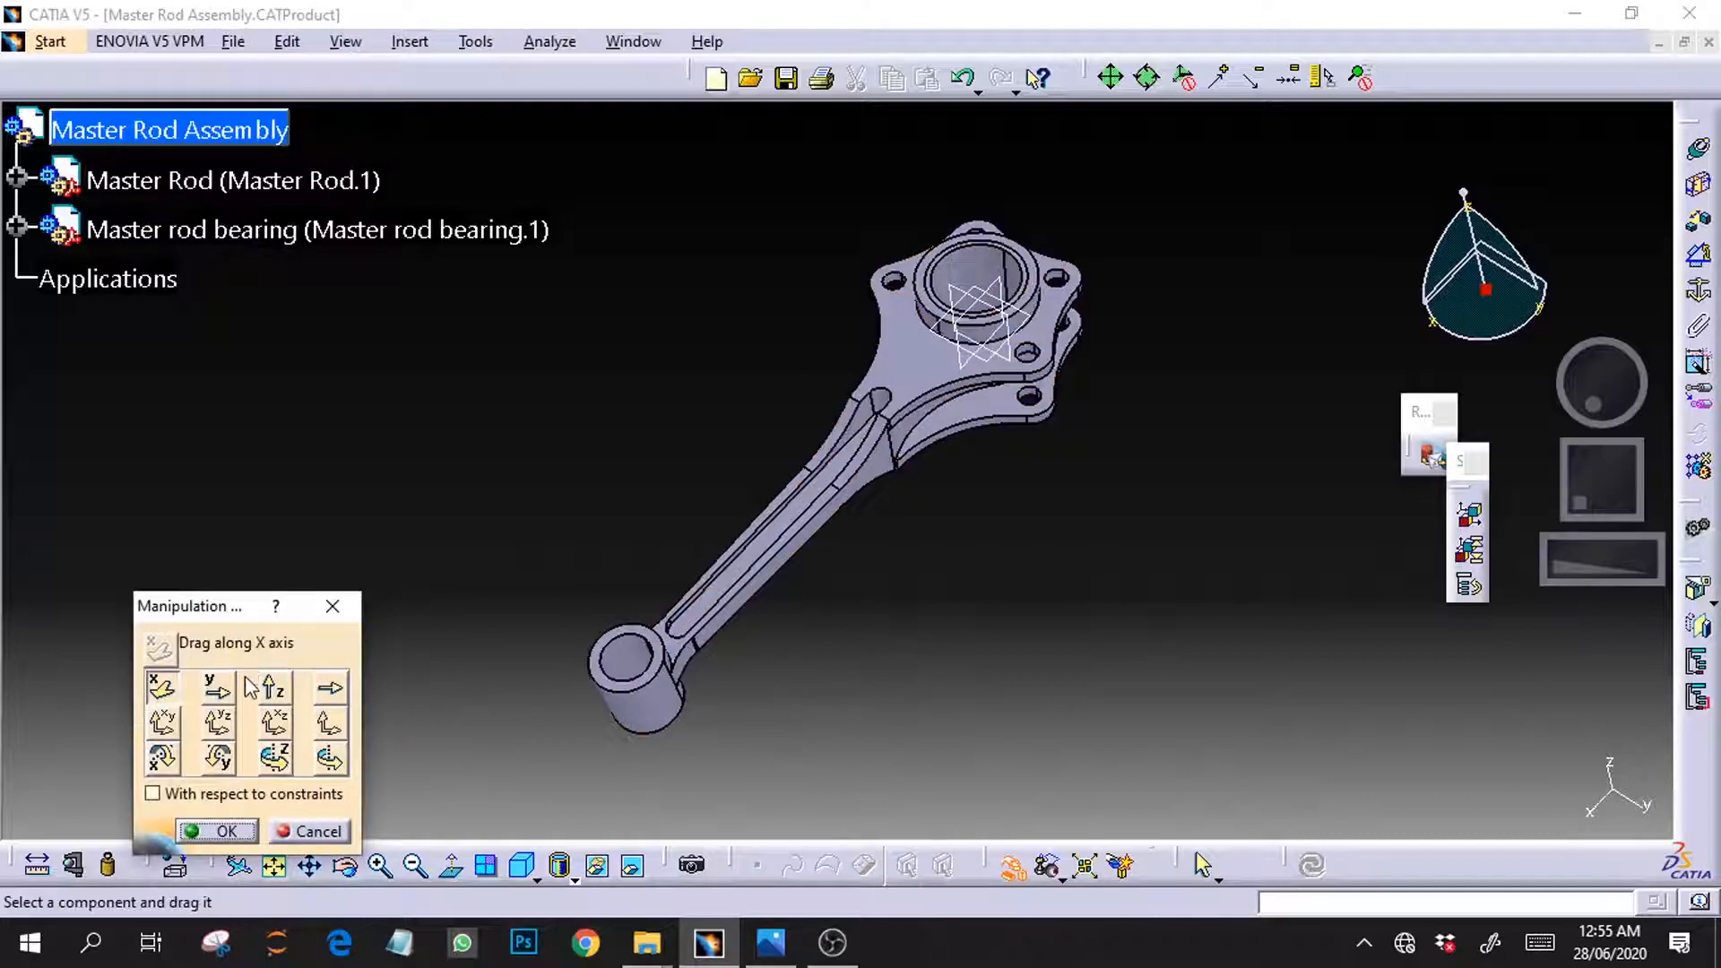
drag(883, 450, 785, 701)
click(352, 615)
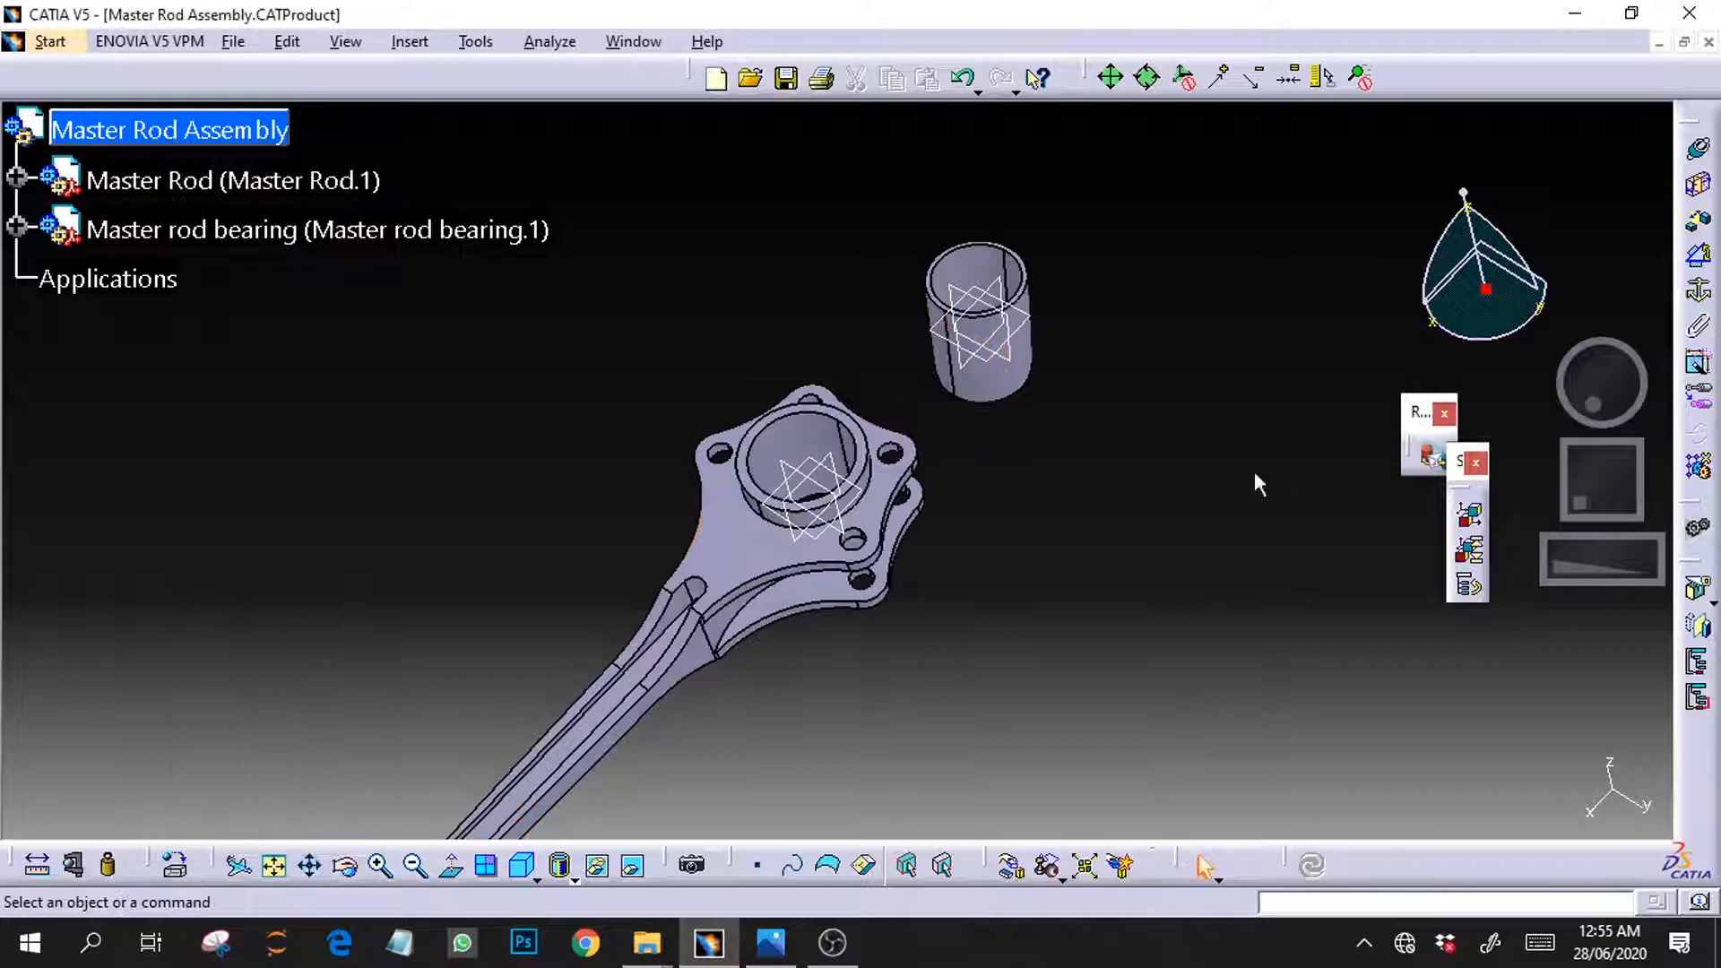
Step: Make the bearing's axis coincident with the axis of the master rod's big-end bore and update the assembly
click(1698, 148)
click(1003, 383)
click(843, 448)
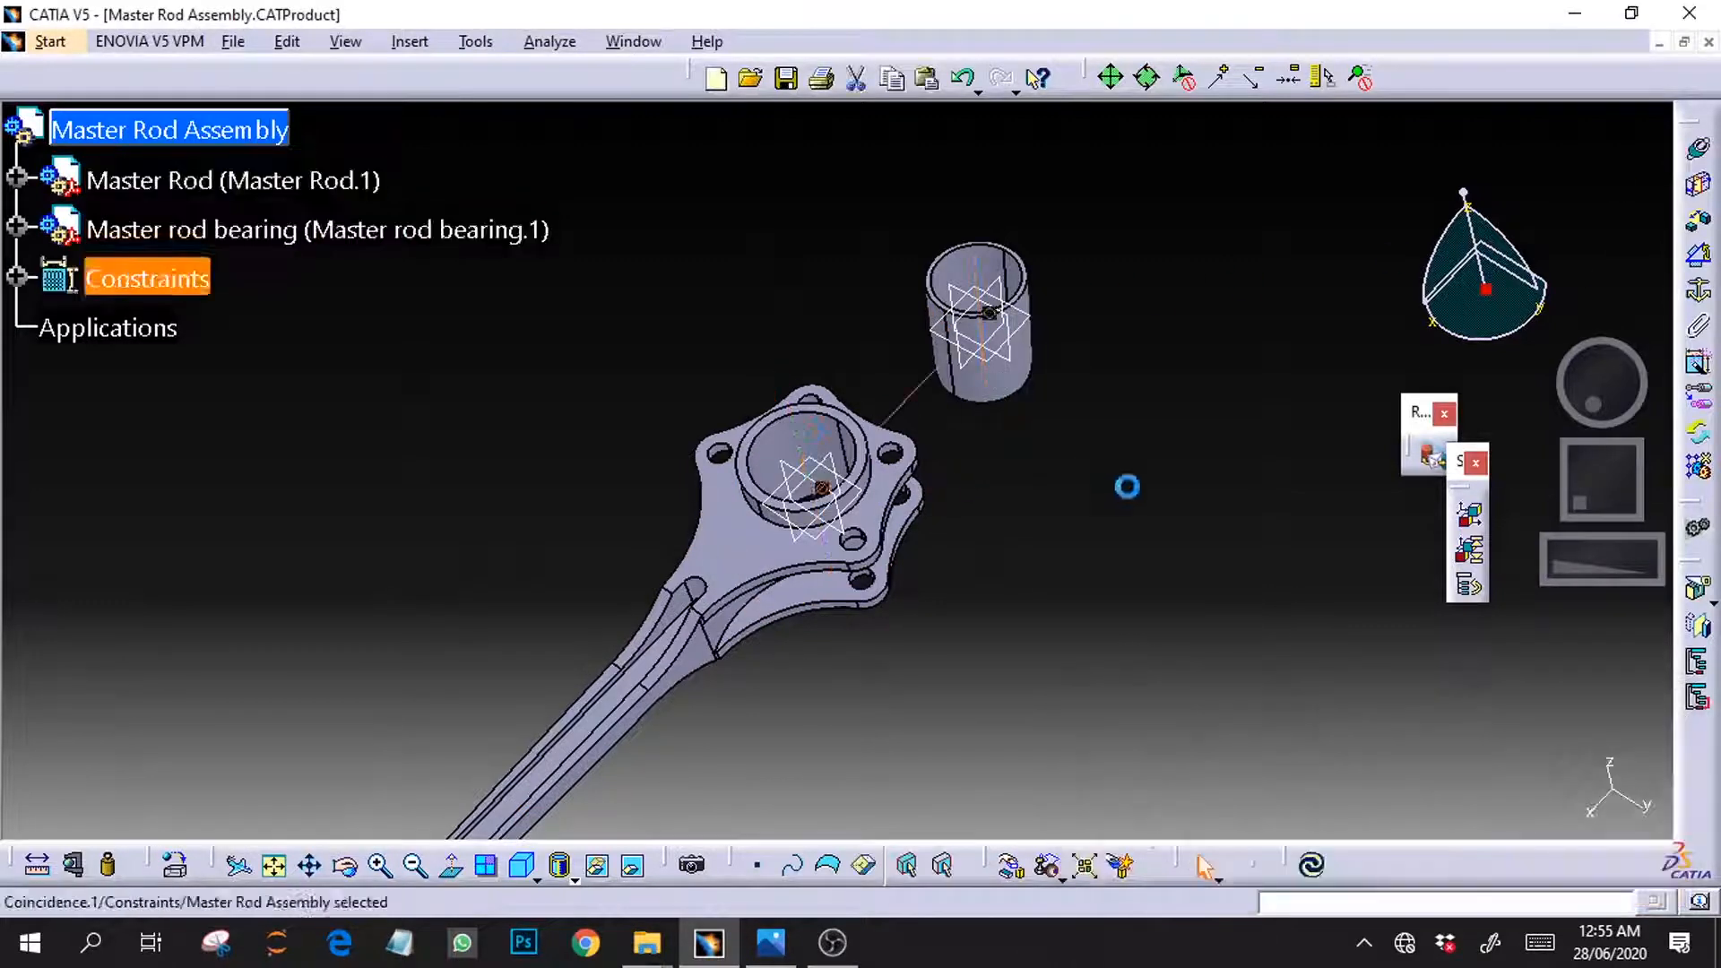
click(1314, 867)
drag(1580, 495, 1602, 432)
drag(1581, 372, 1640, 395)
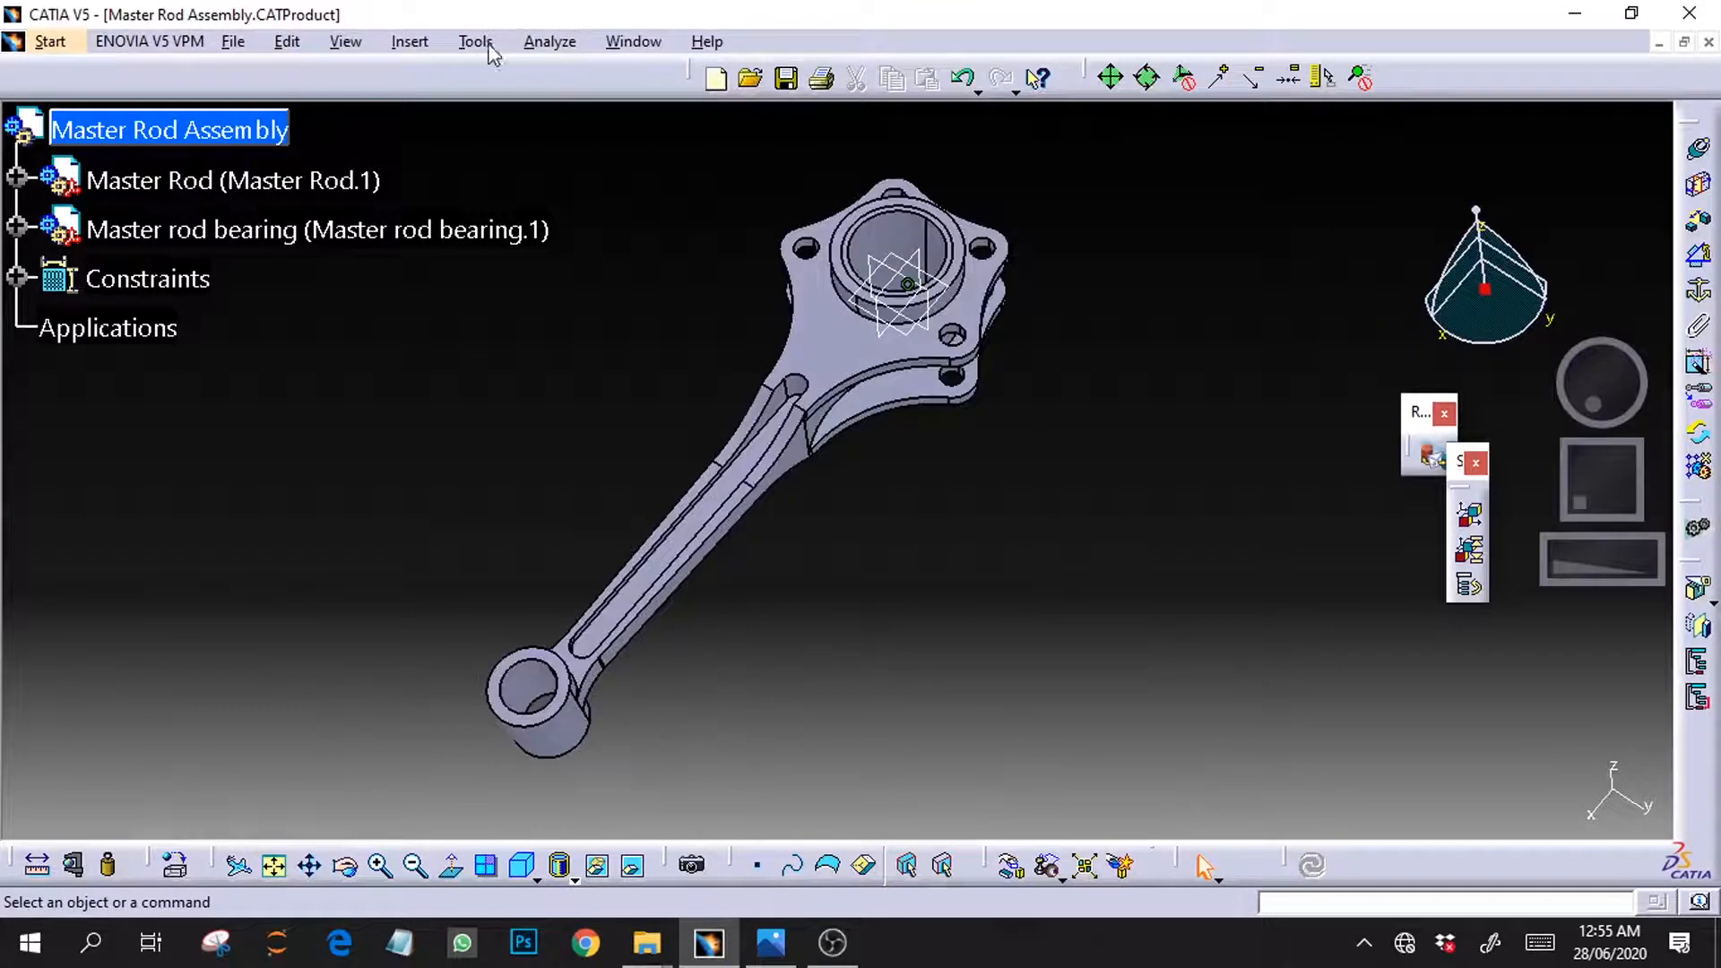
Step: Insert piston with rings and pin.CATProduct from the master rod folder into the assembly
click(410, 42)
click(486, 484)
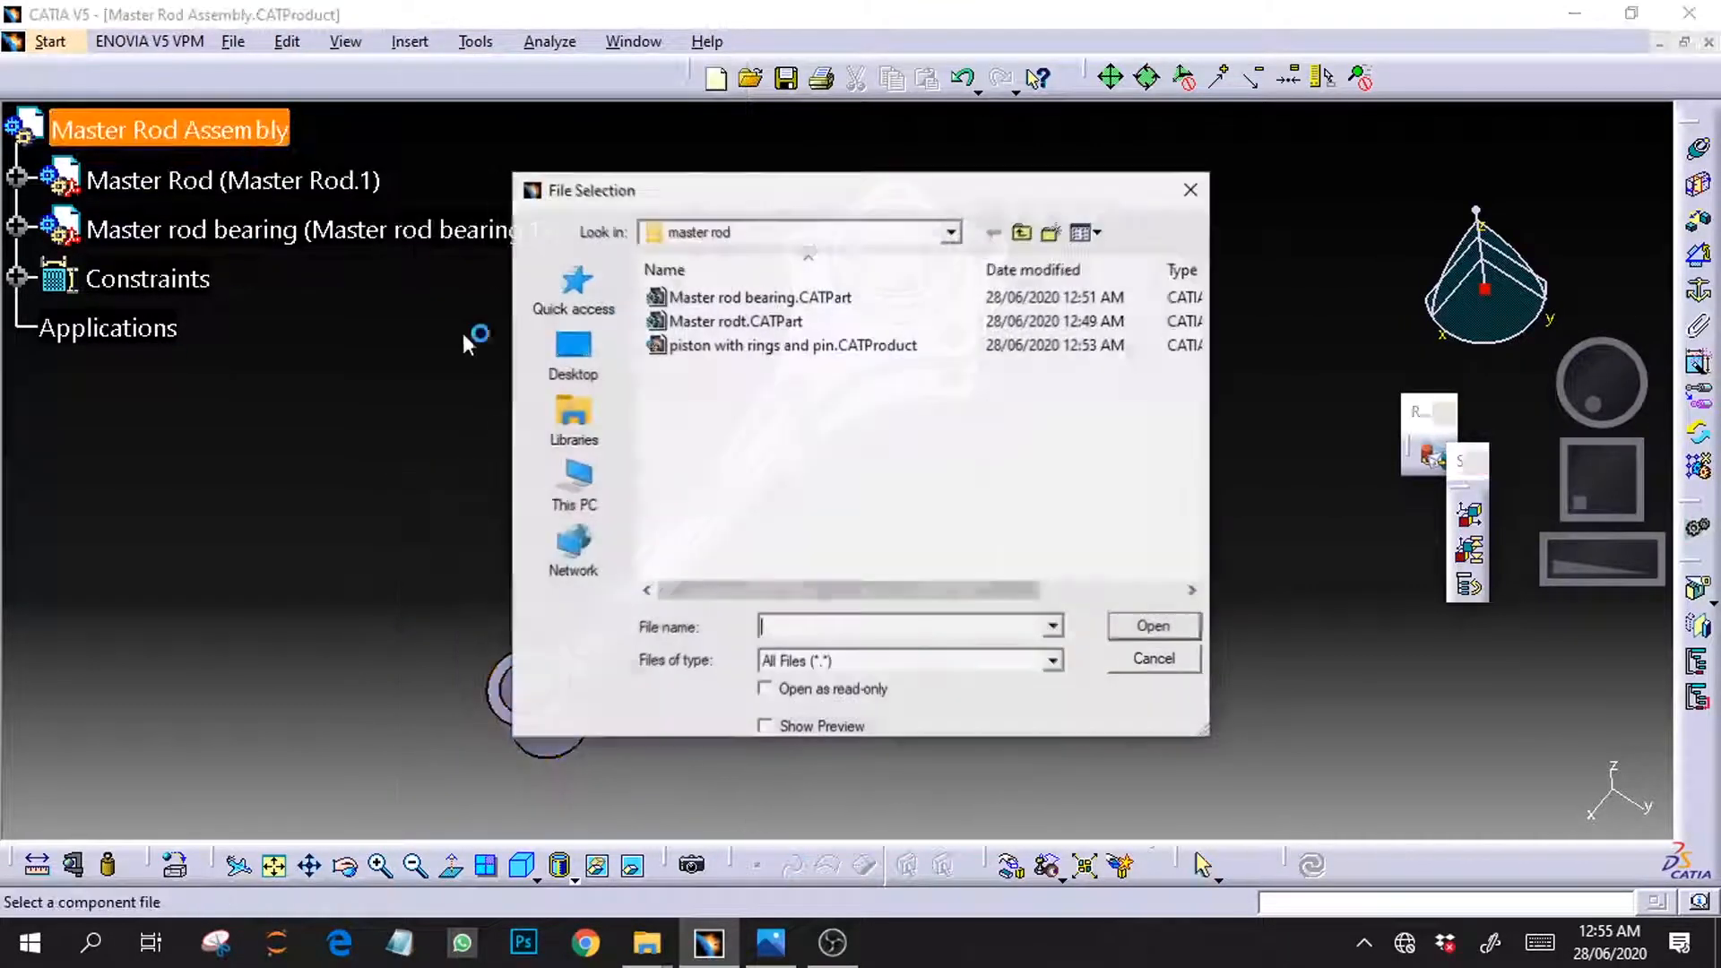
click(762, 348)
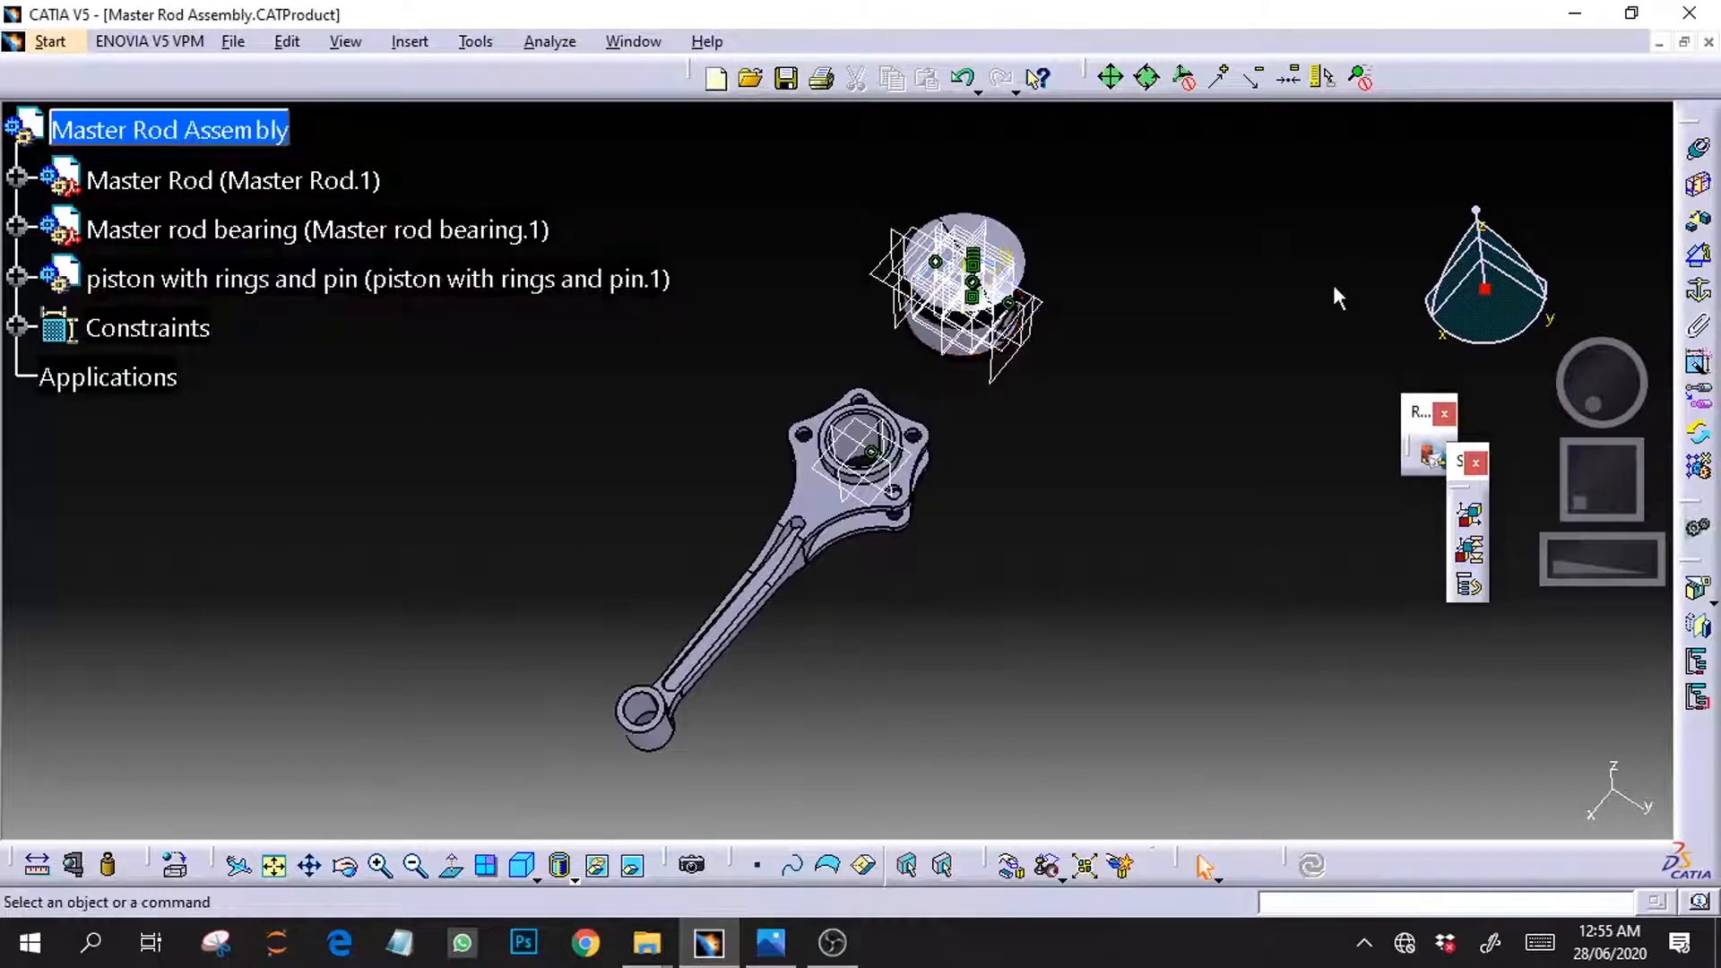
Step: Add a coincidence constraint between the piston pin axis and the master rod's small-end axis, and update the assembly
middle_drag(1332, 284, 1565, 249)
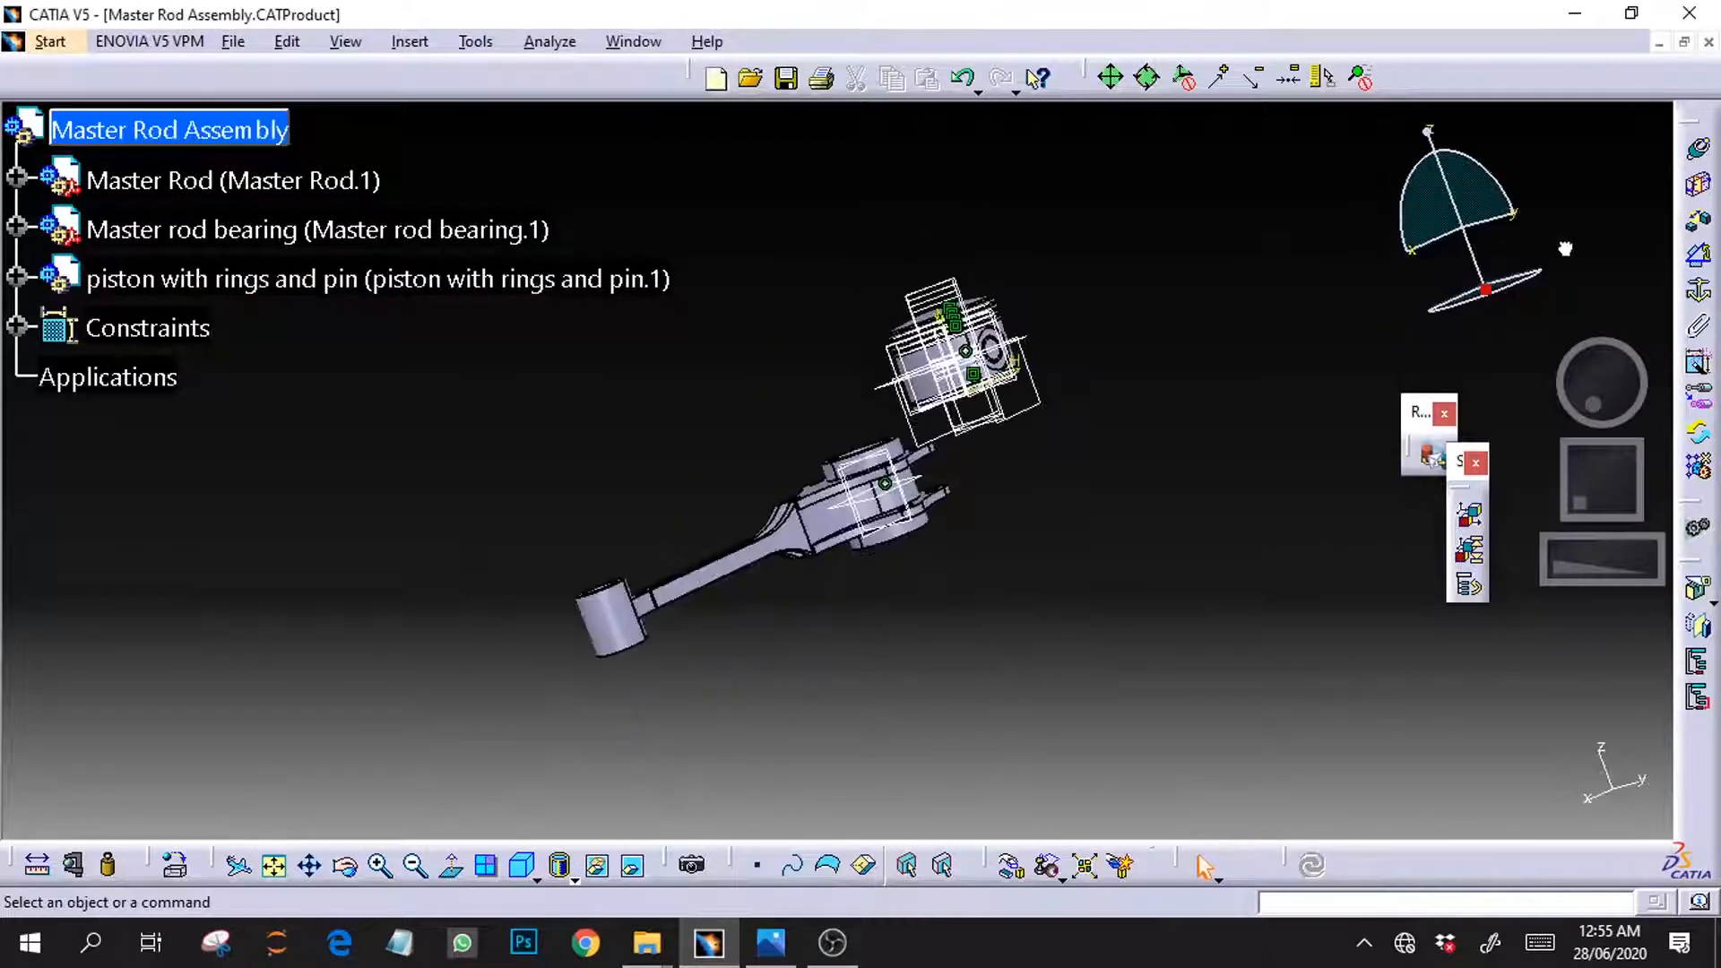
click(1695, 197)
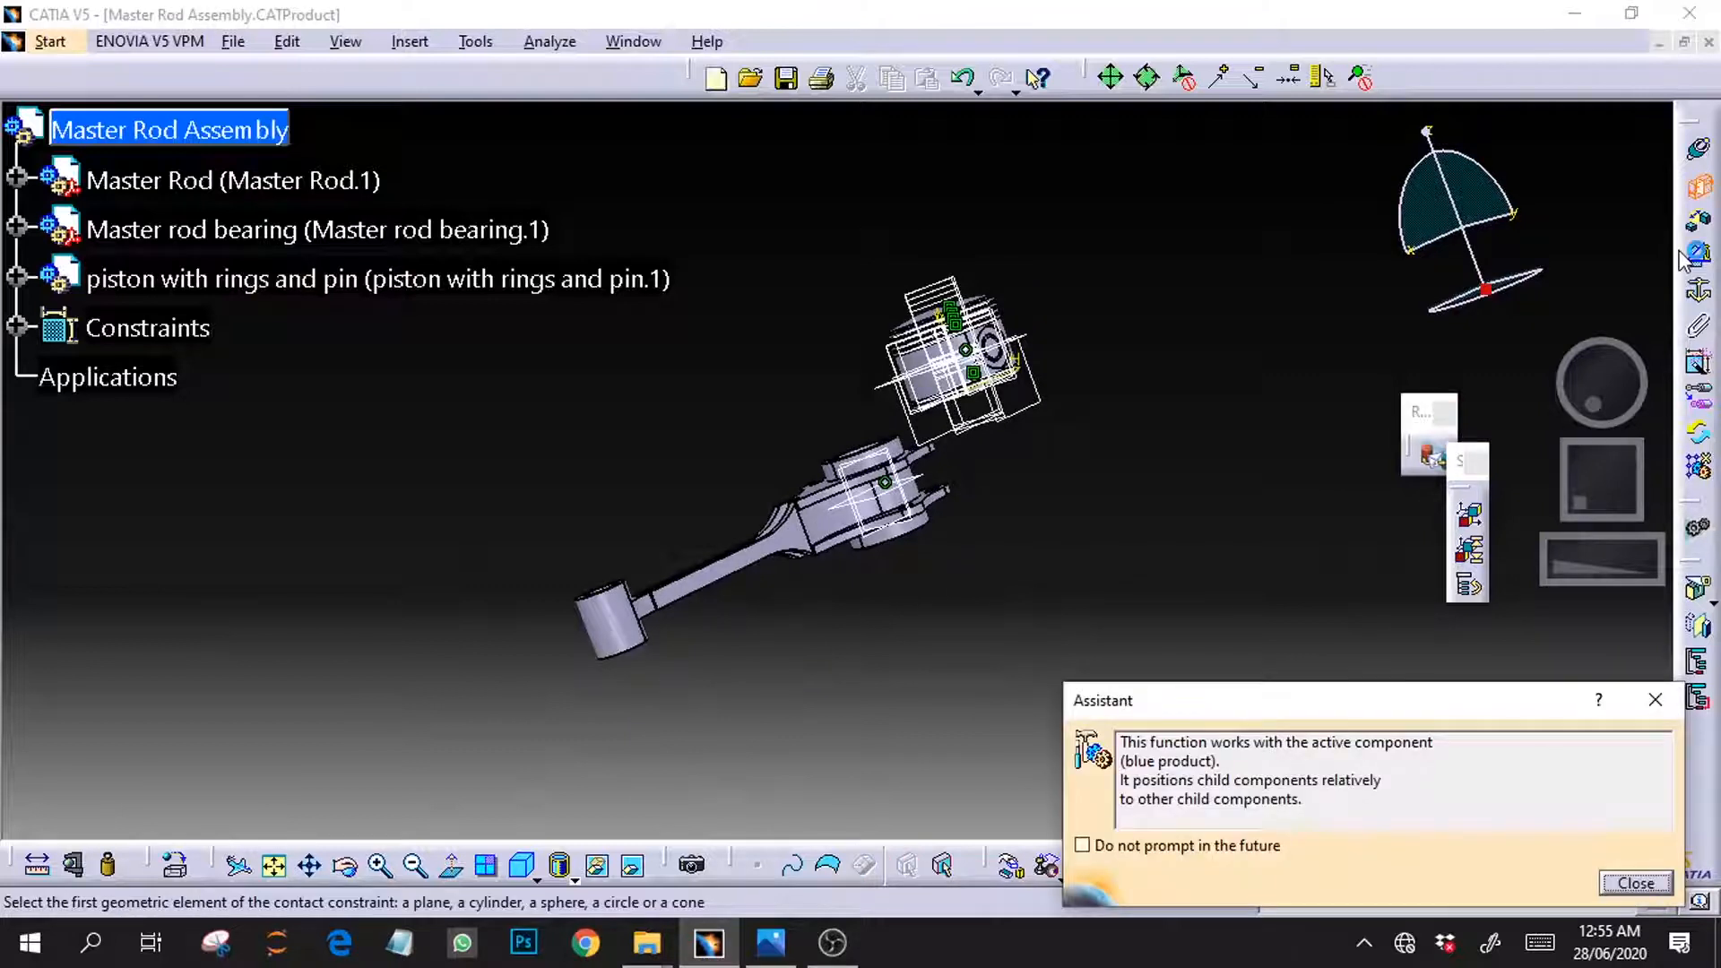
click(1653, 698)
click(1697, 147)
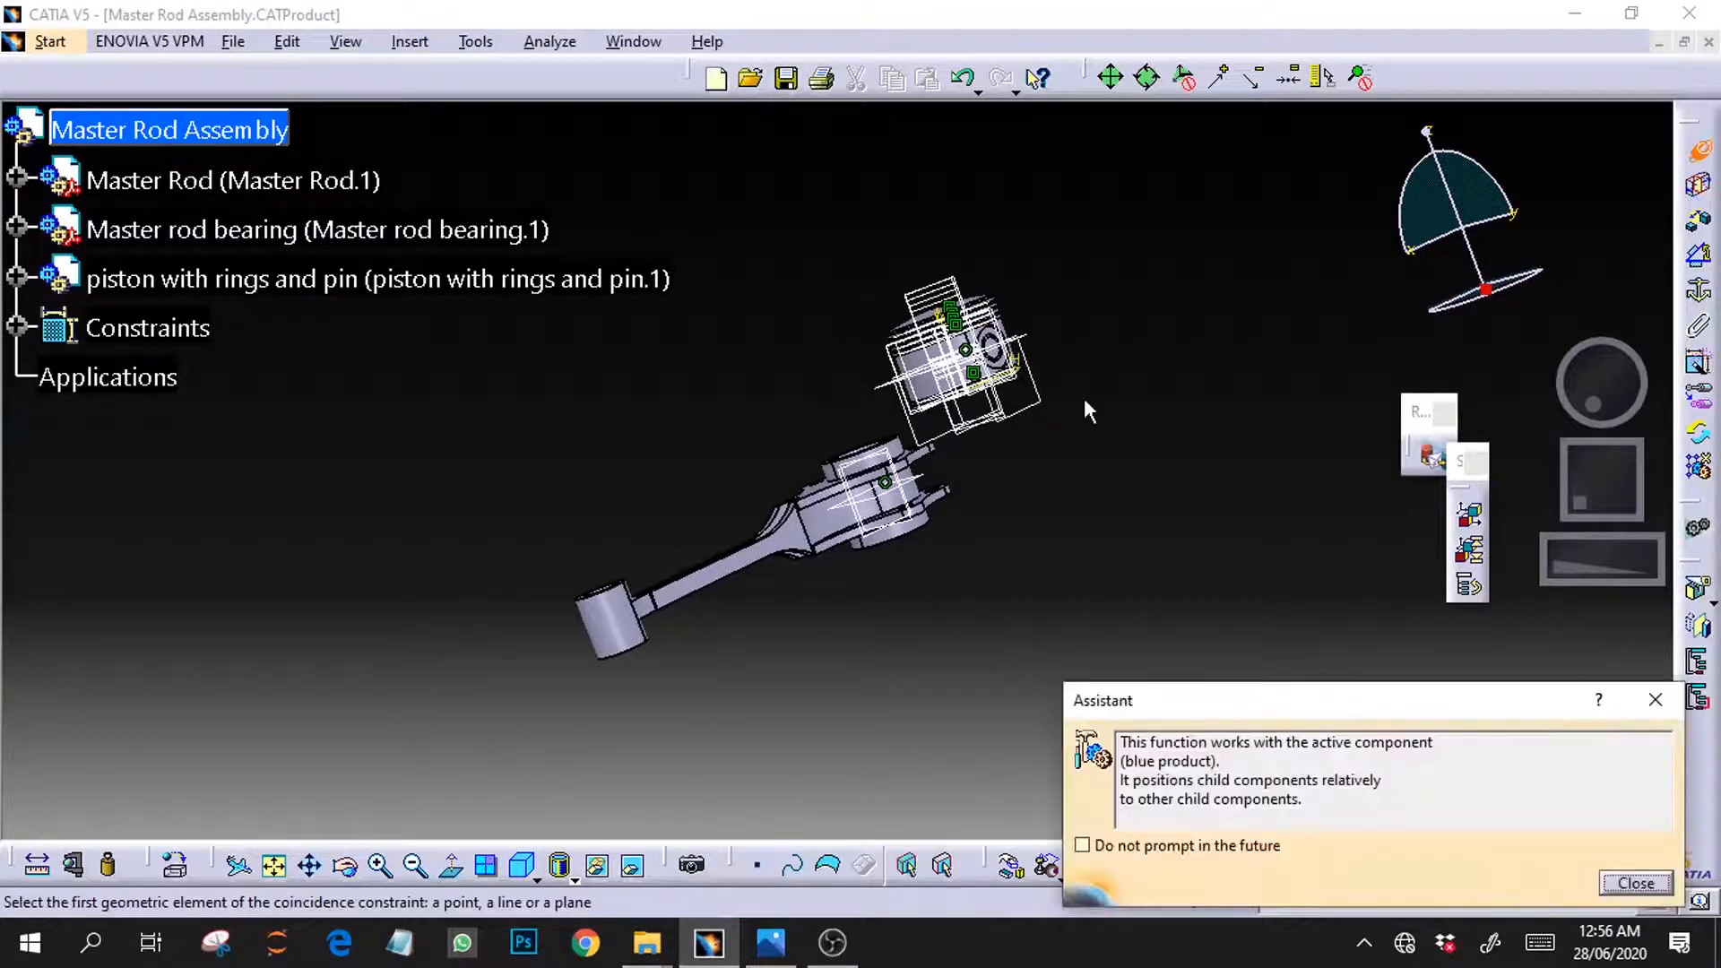
drag(1581, 402, 1534, 446)
drag(1583, 475, 1500, 449)
drag(1580, 561, 1569, 623)
click(549, 381)
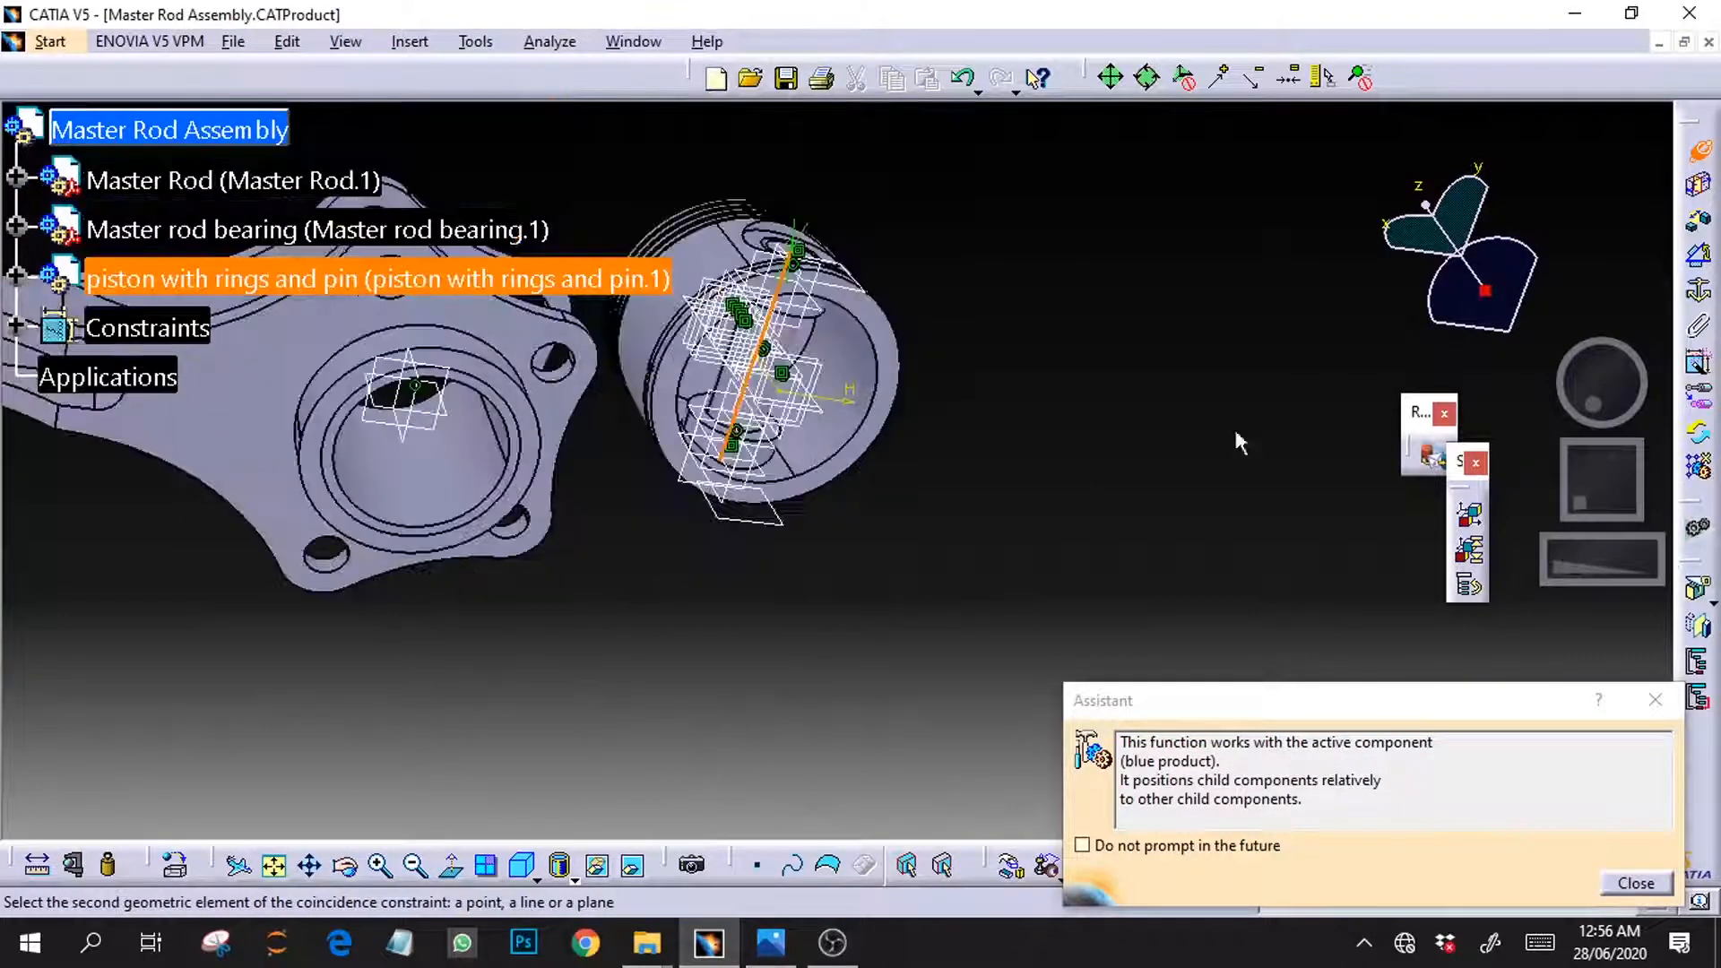
drag(1575, 559, 1575, 622)
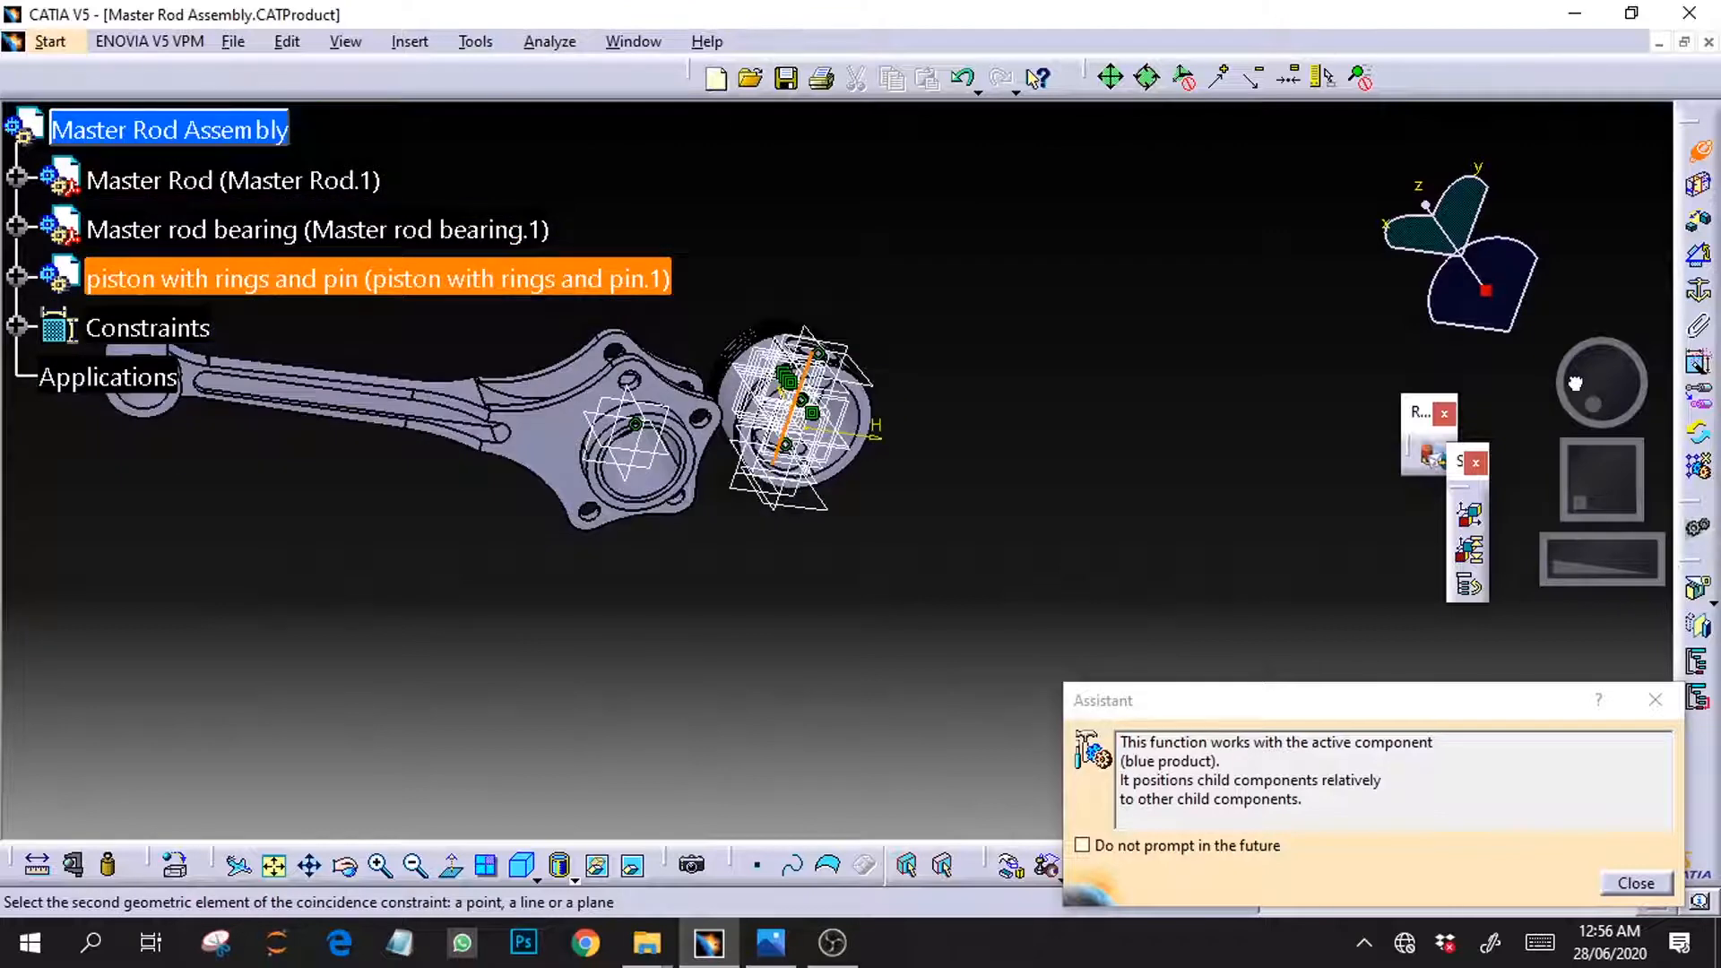
drag(1576, 384, 1628, 389)
click(579, 544)
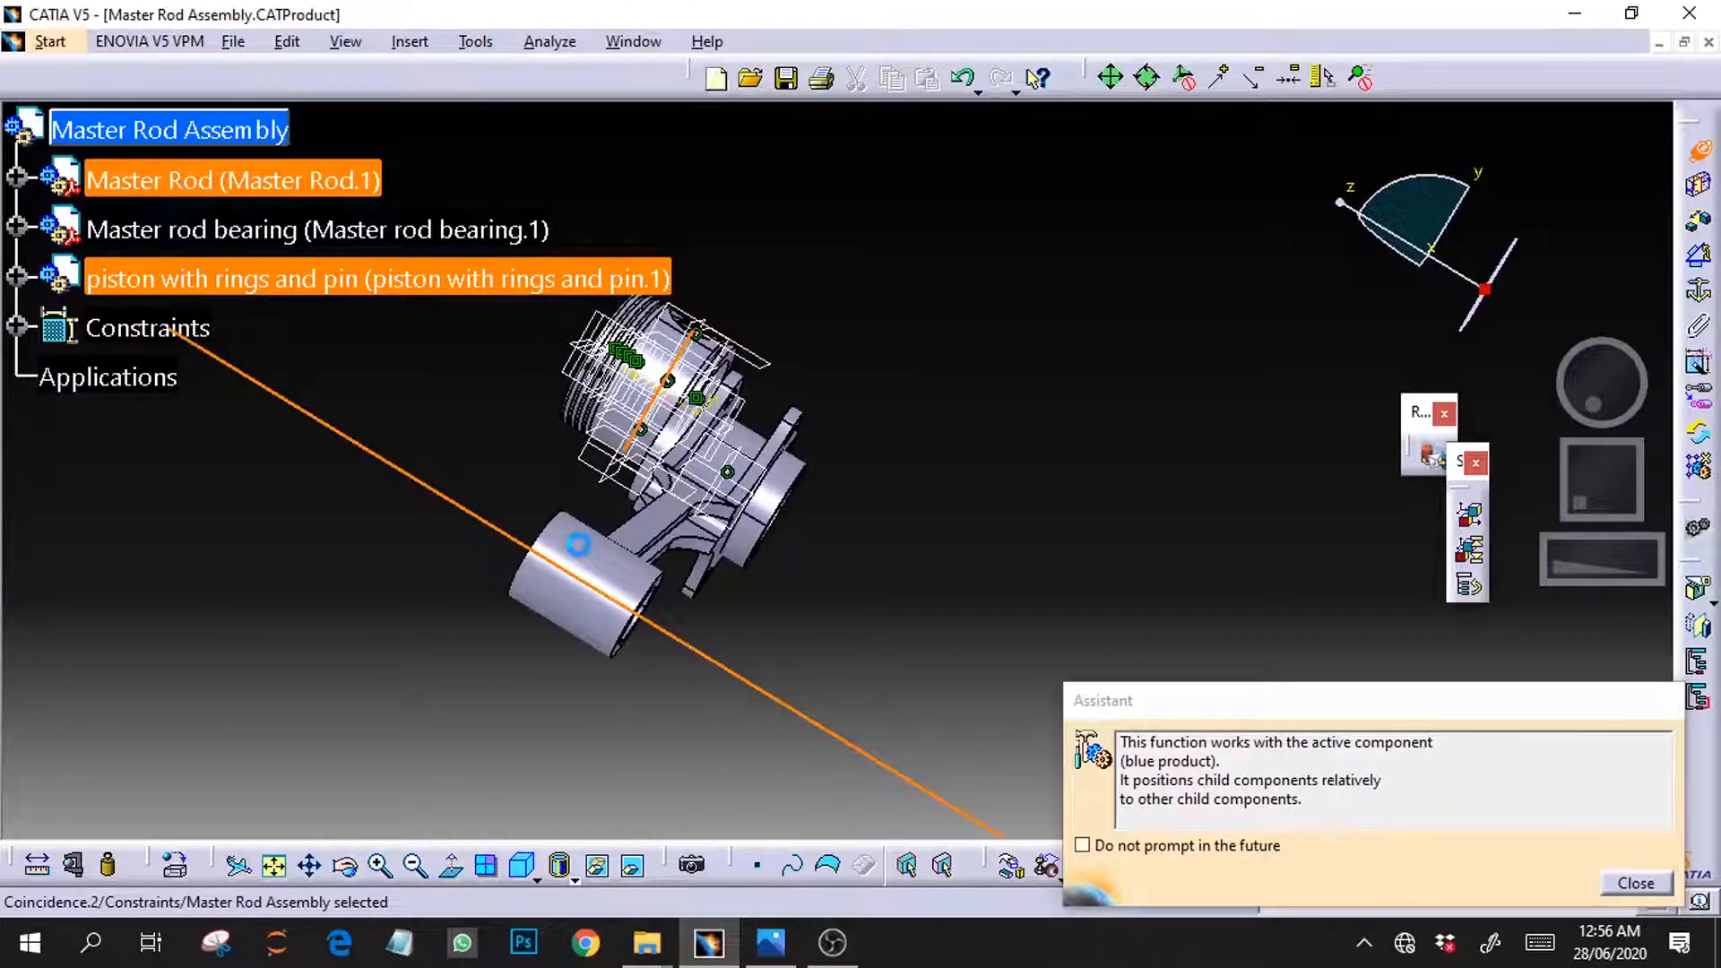
drag(1601, 335, 1636, 359)
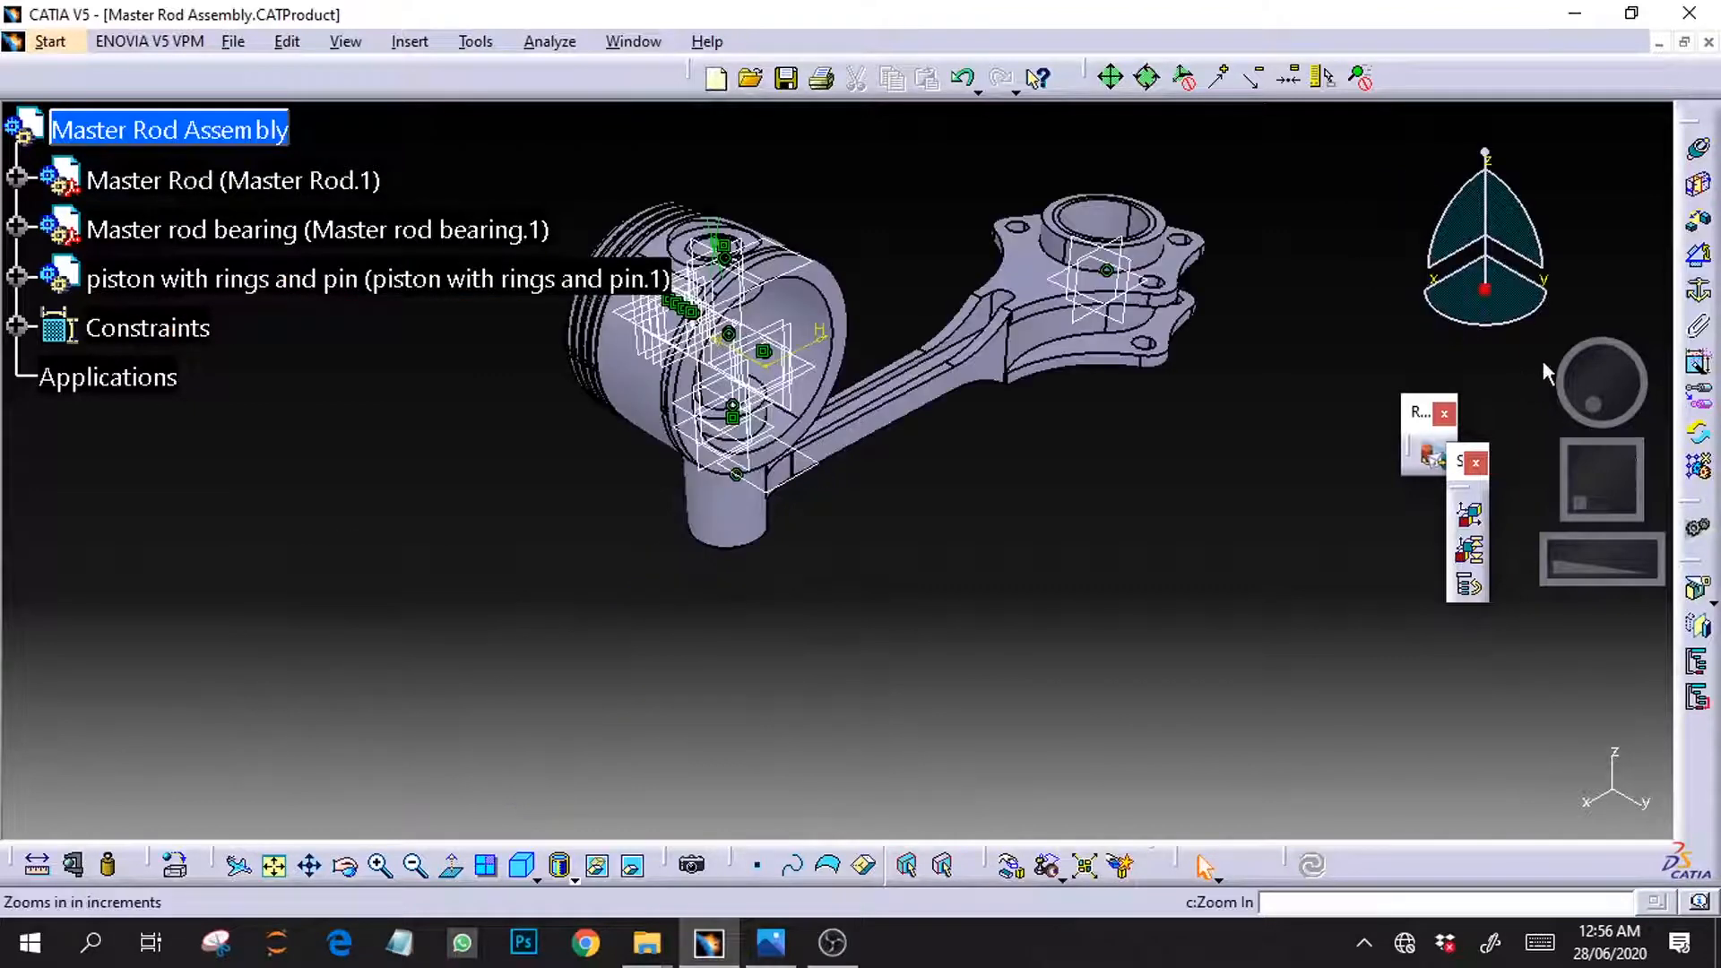
Step: Add a contact constraint between the master rod's small-end face and the pin boss face inside the piston, then update the assembly
middle_drag(1542, 362, 1259, 261)
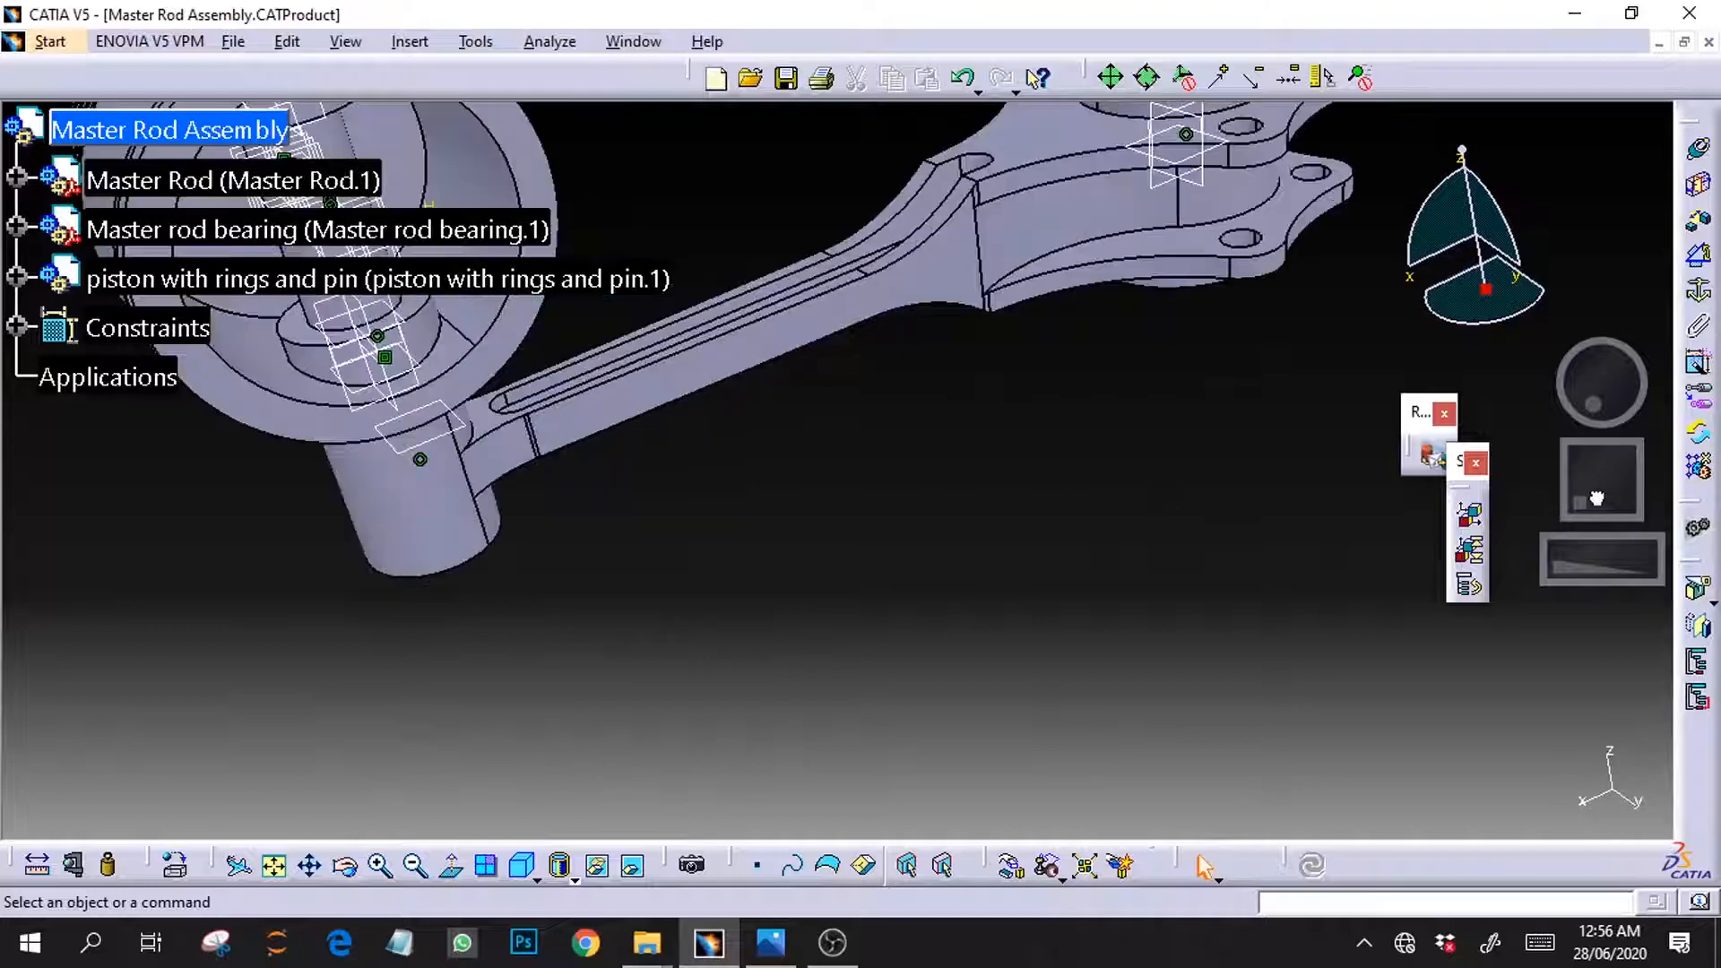
drag(1597, 498, 1569, 445)
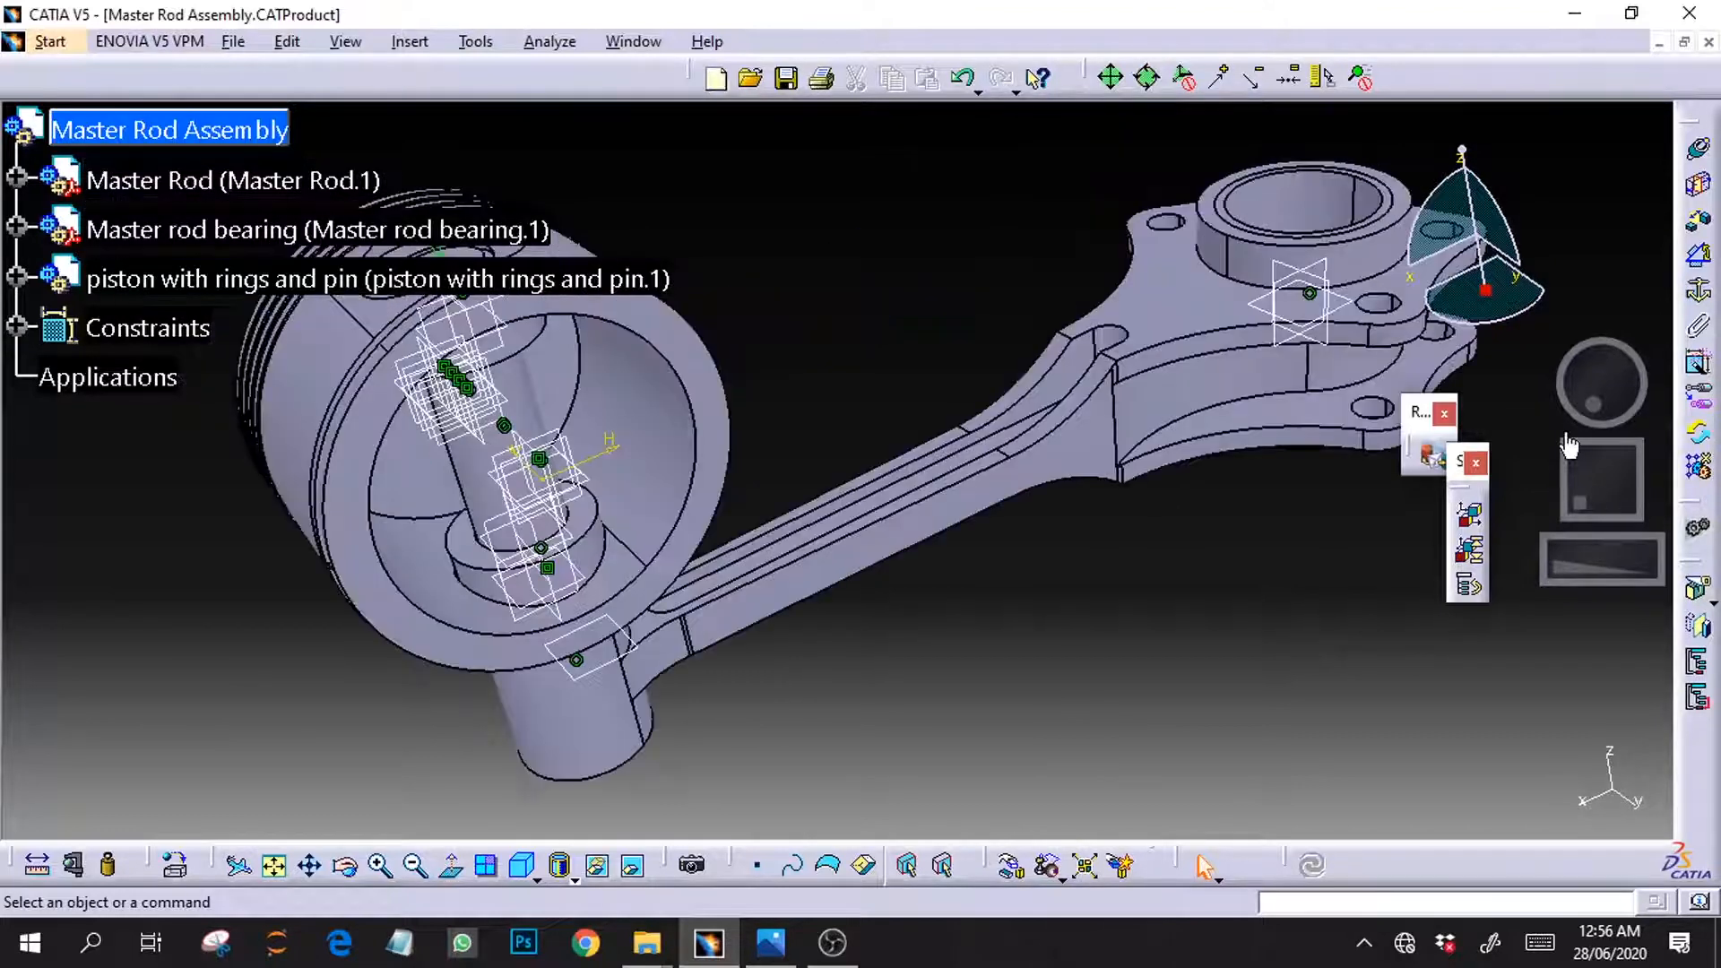
click(1690, 181)
drag(1592, 403, 1574, 345)
drag(1590, 506, 1599, 574)
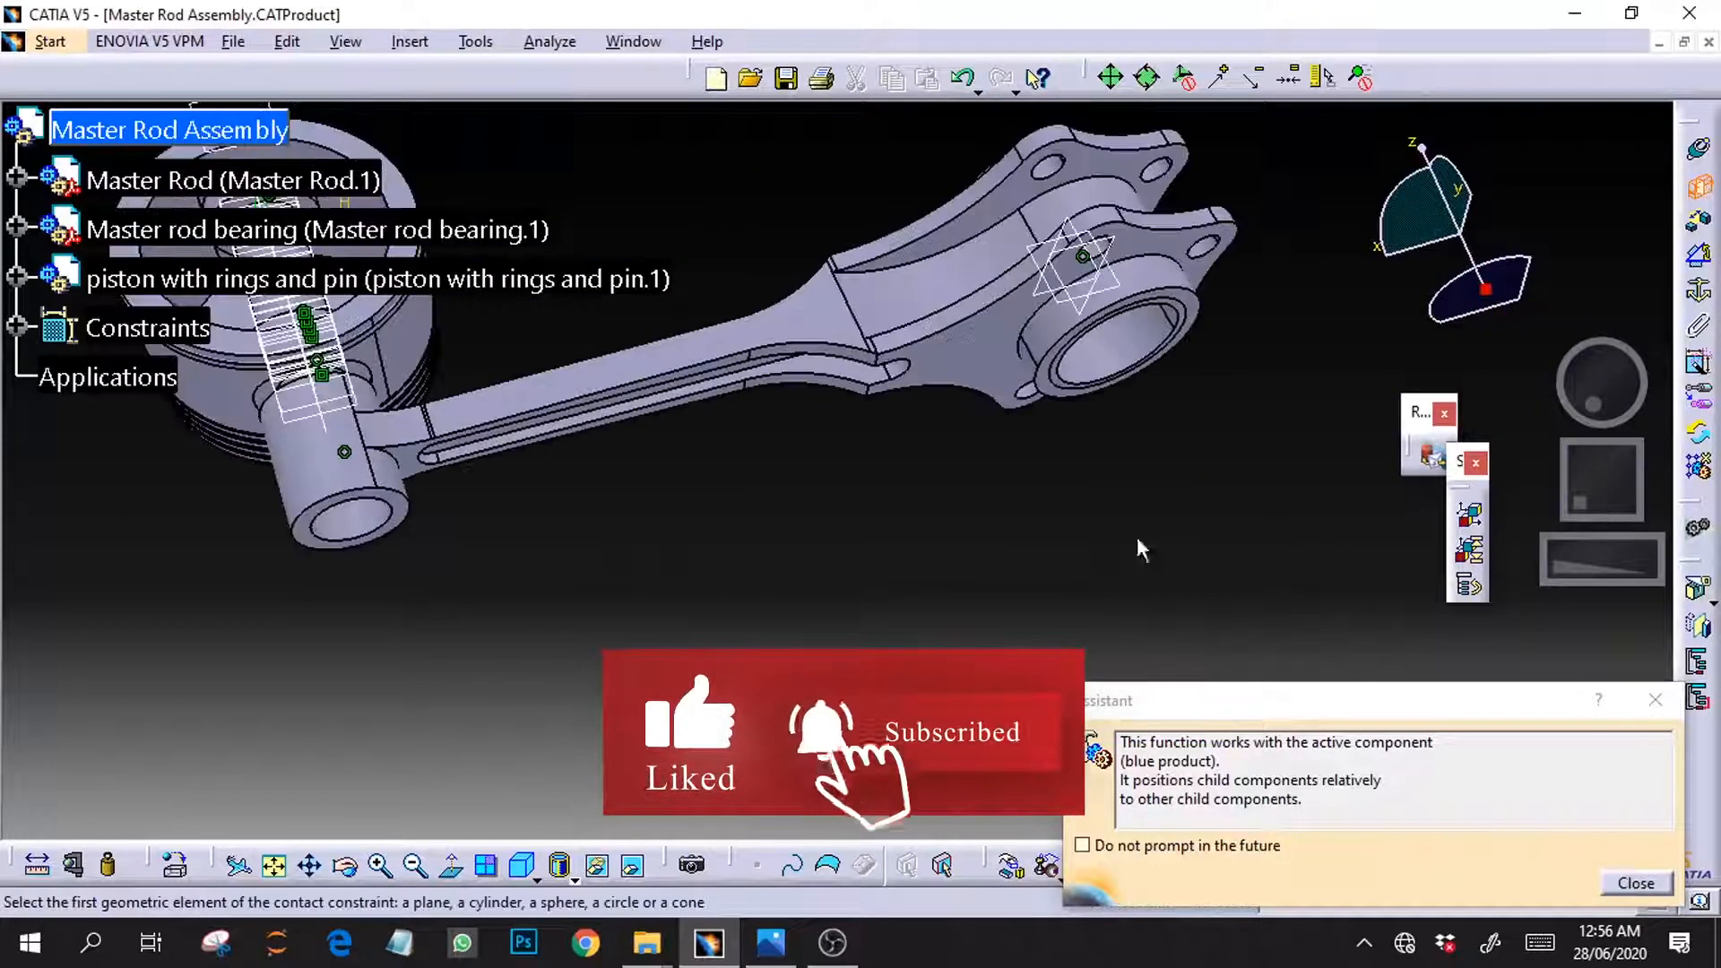
click(400, 520)
drag(1600, 481, 1616, 522)
drag(1600, 383, 1610, 449)
drag(1557, 568, 1614, 565)
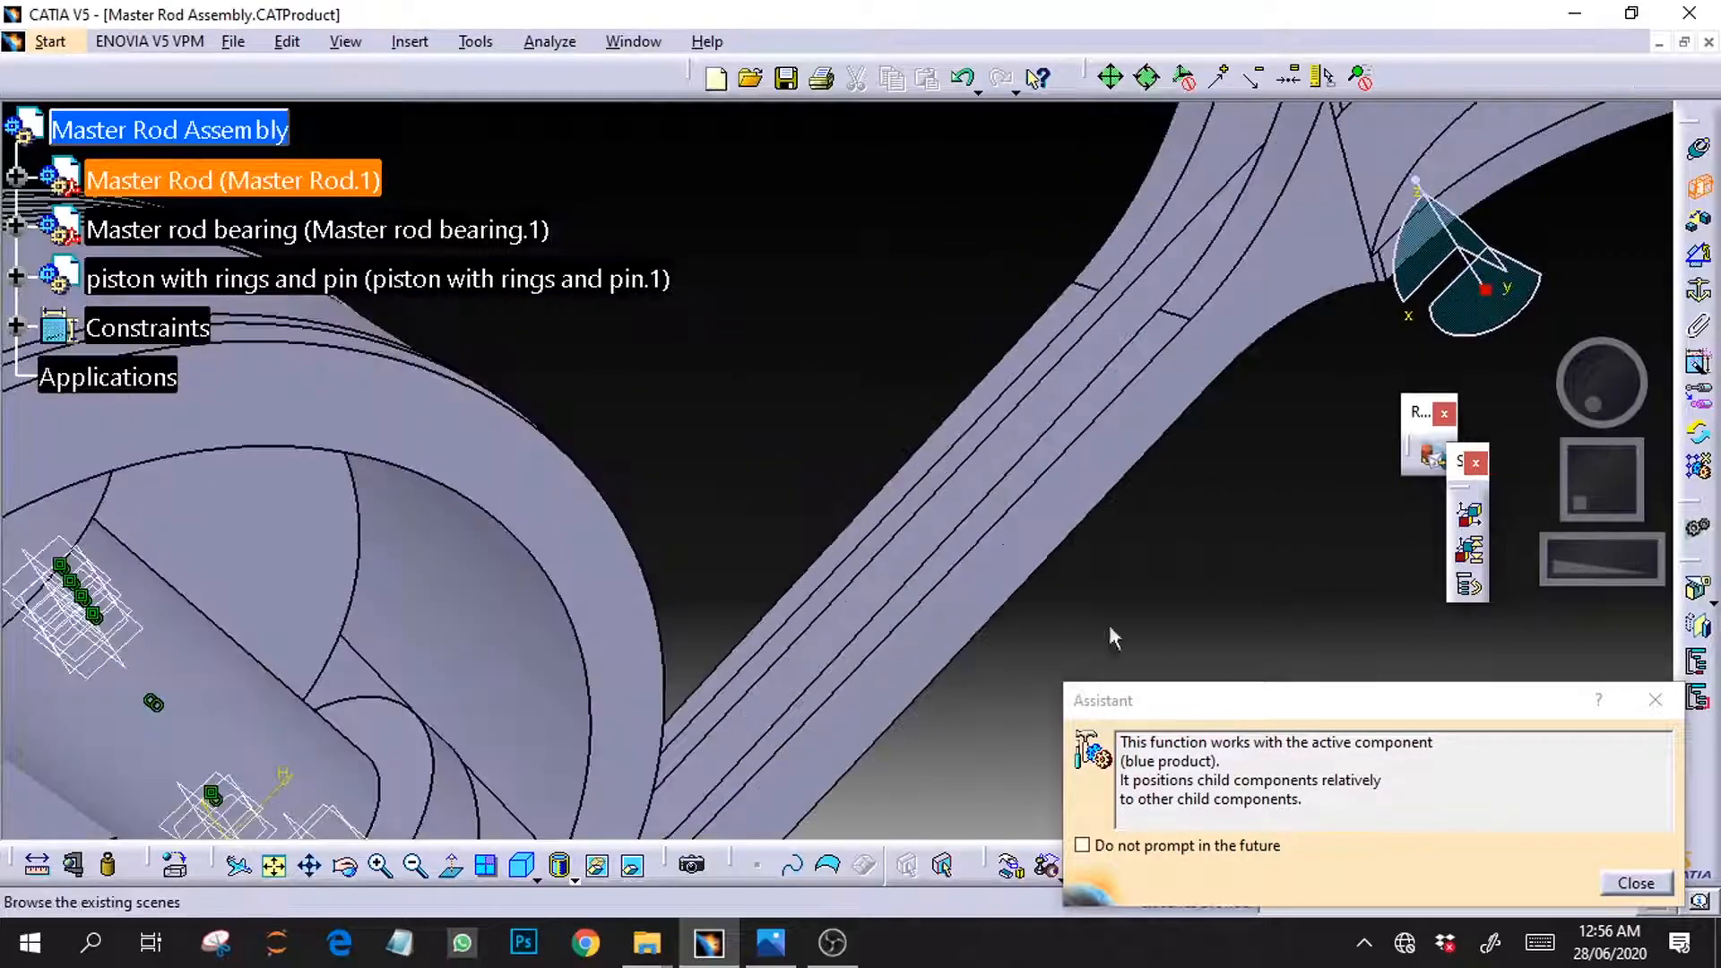
click(413, 756)
click(1312, 865)
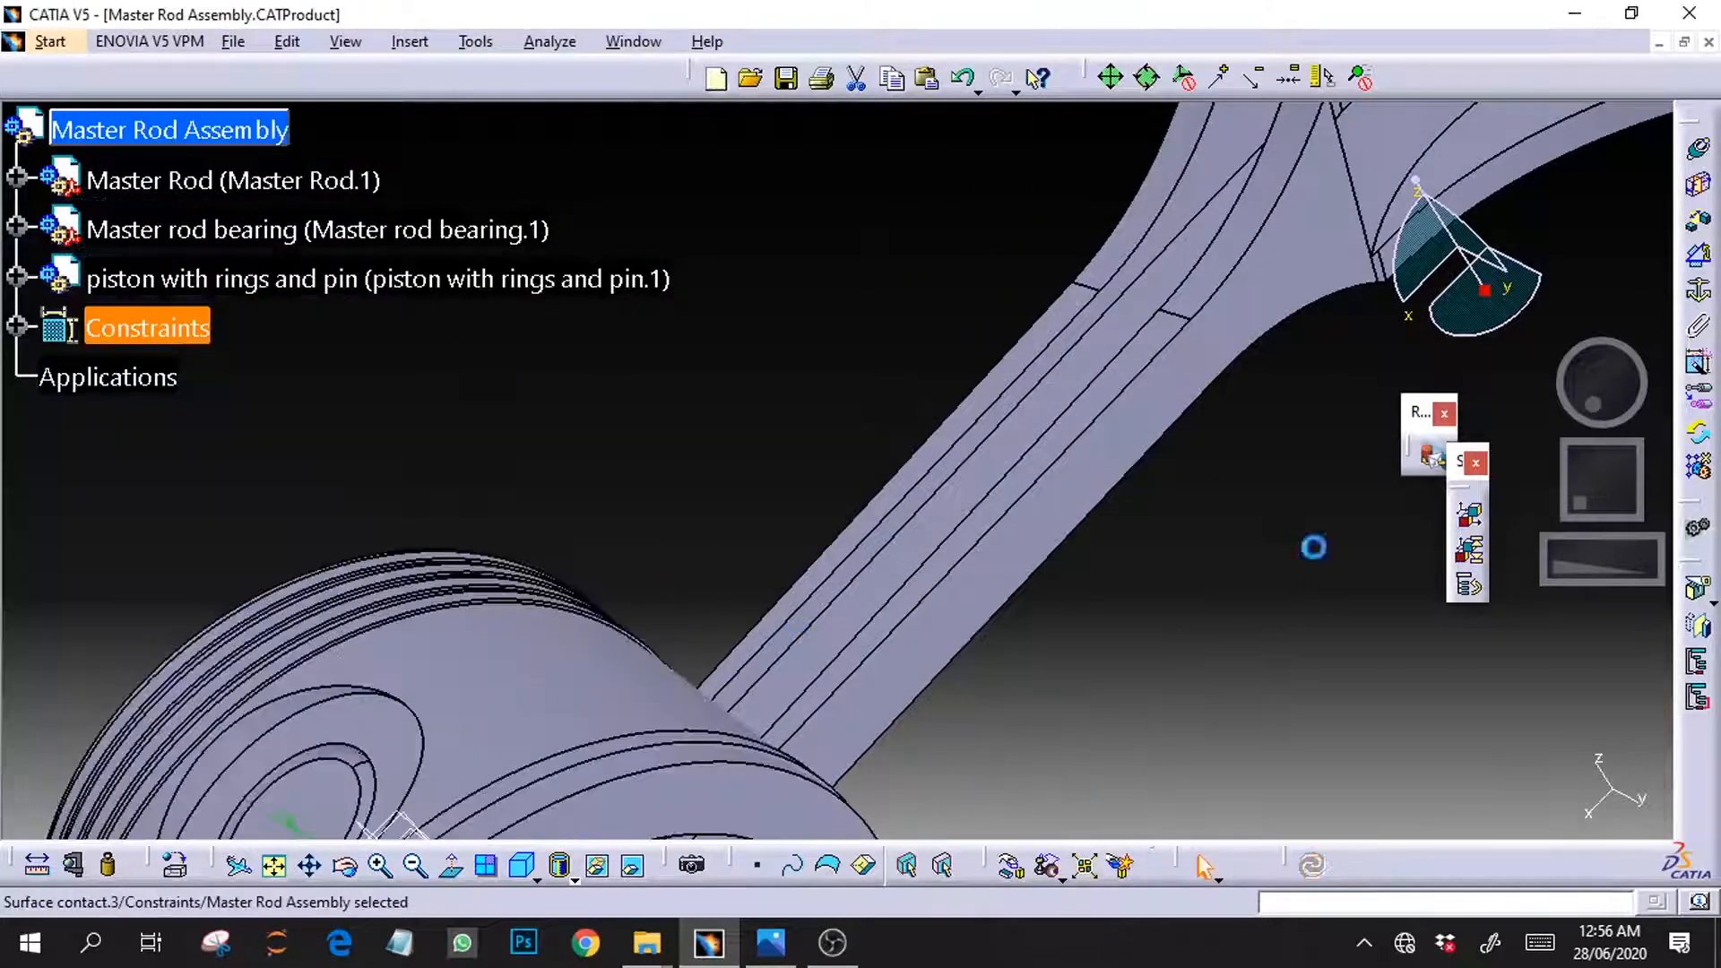
Step: Rotate the piston subassembly around the pin axis with Manipulation so its open side faces the rod shank
drag(1575, 578, 1350, 577)
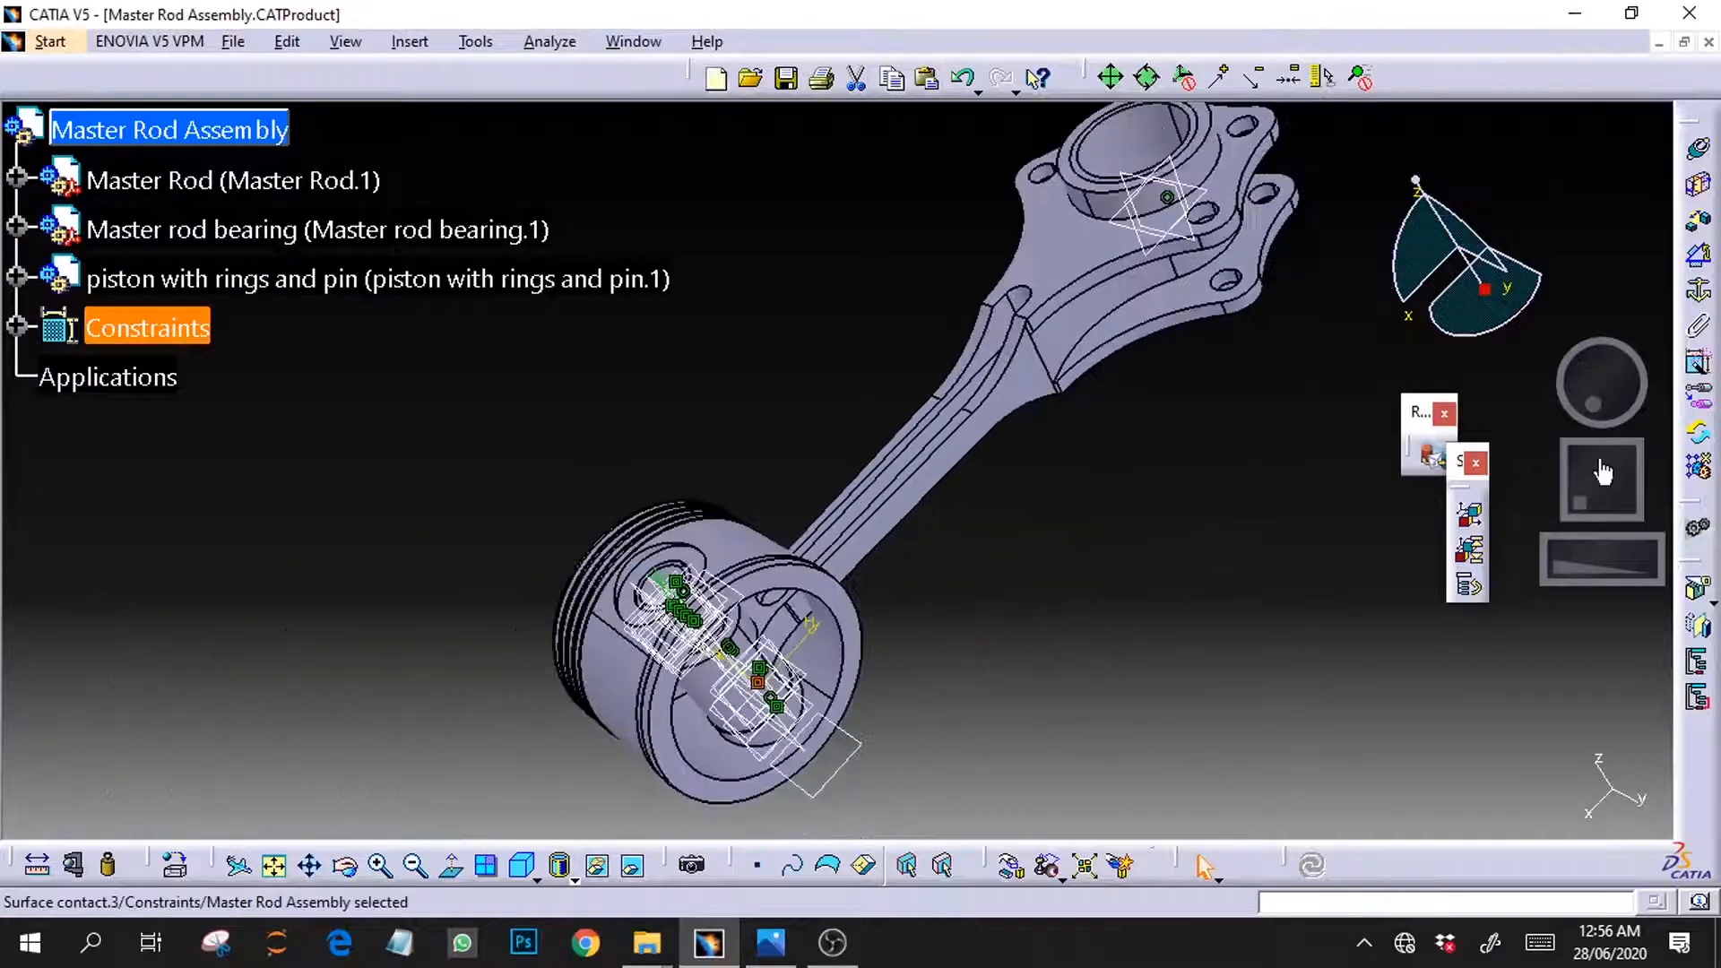
drag(1602, 471, 1546, 443)
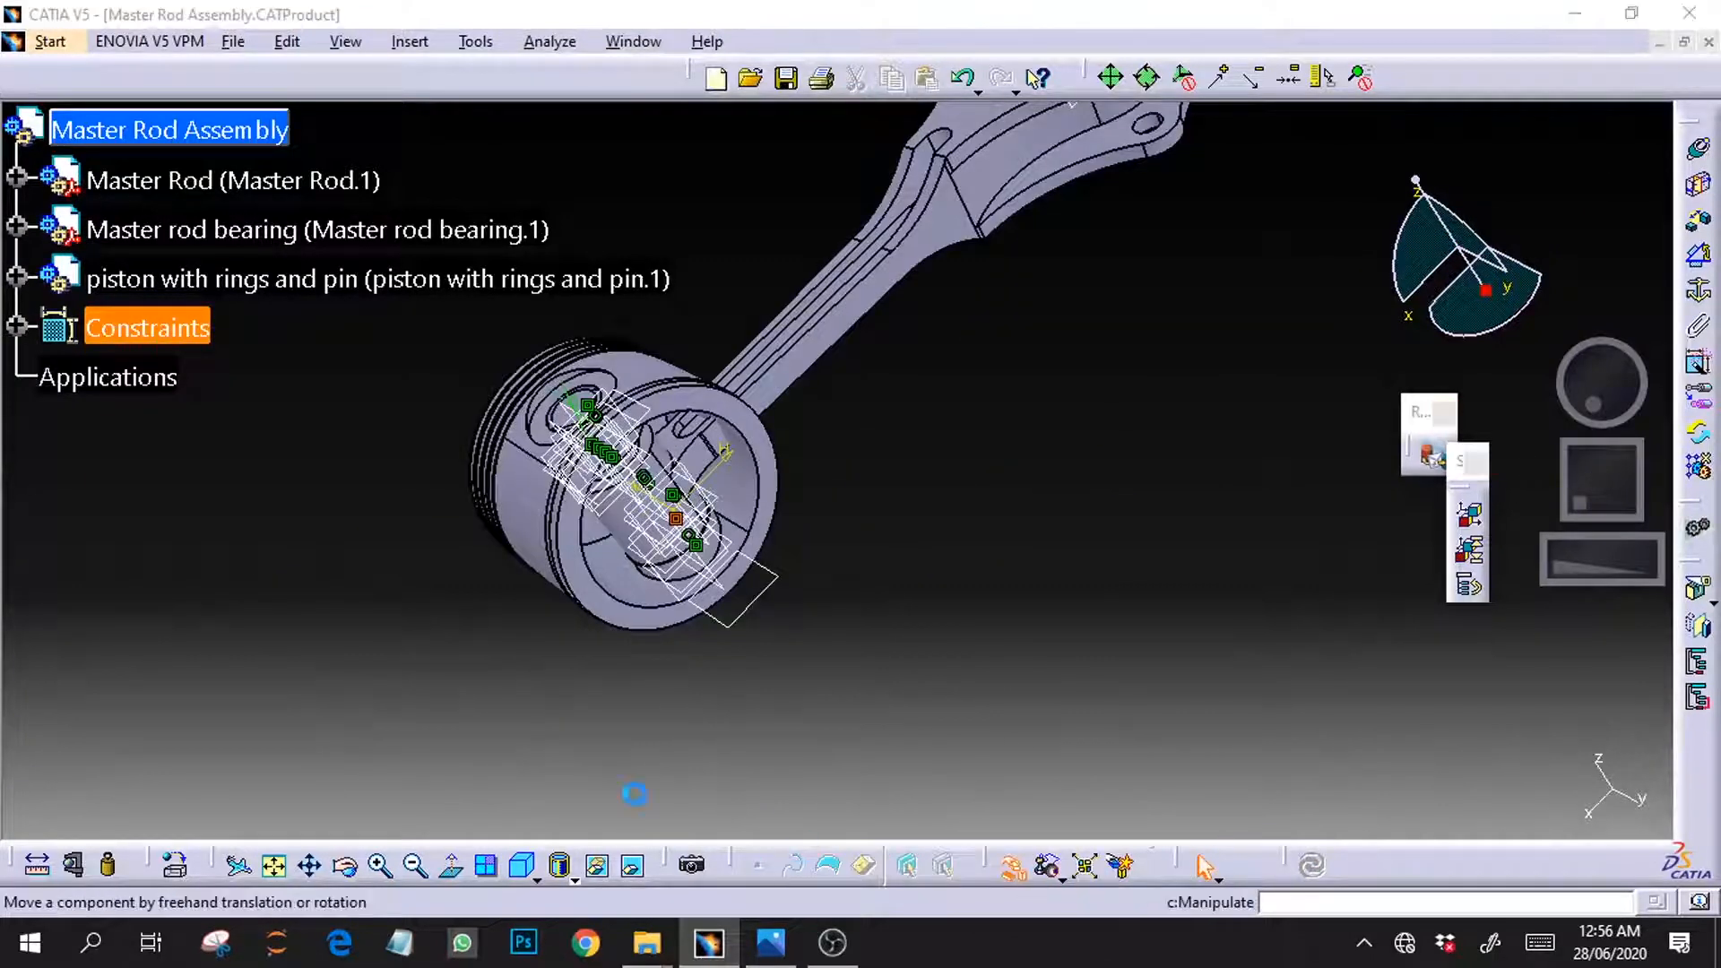
click(1011, 865)
click(308, 762)
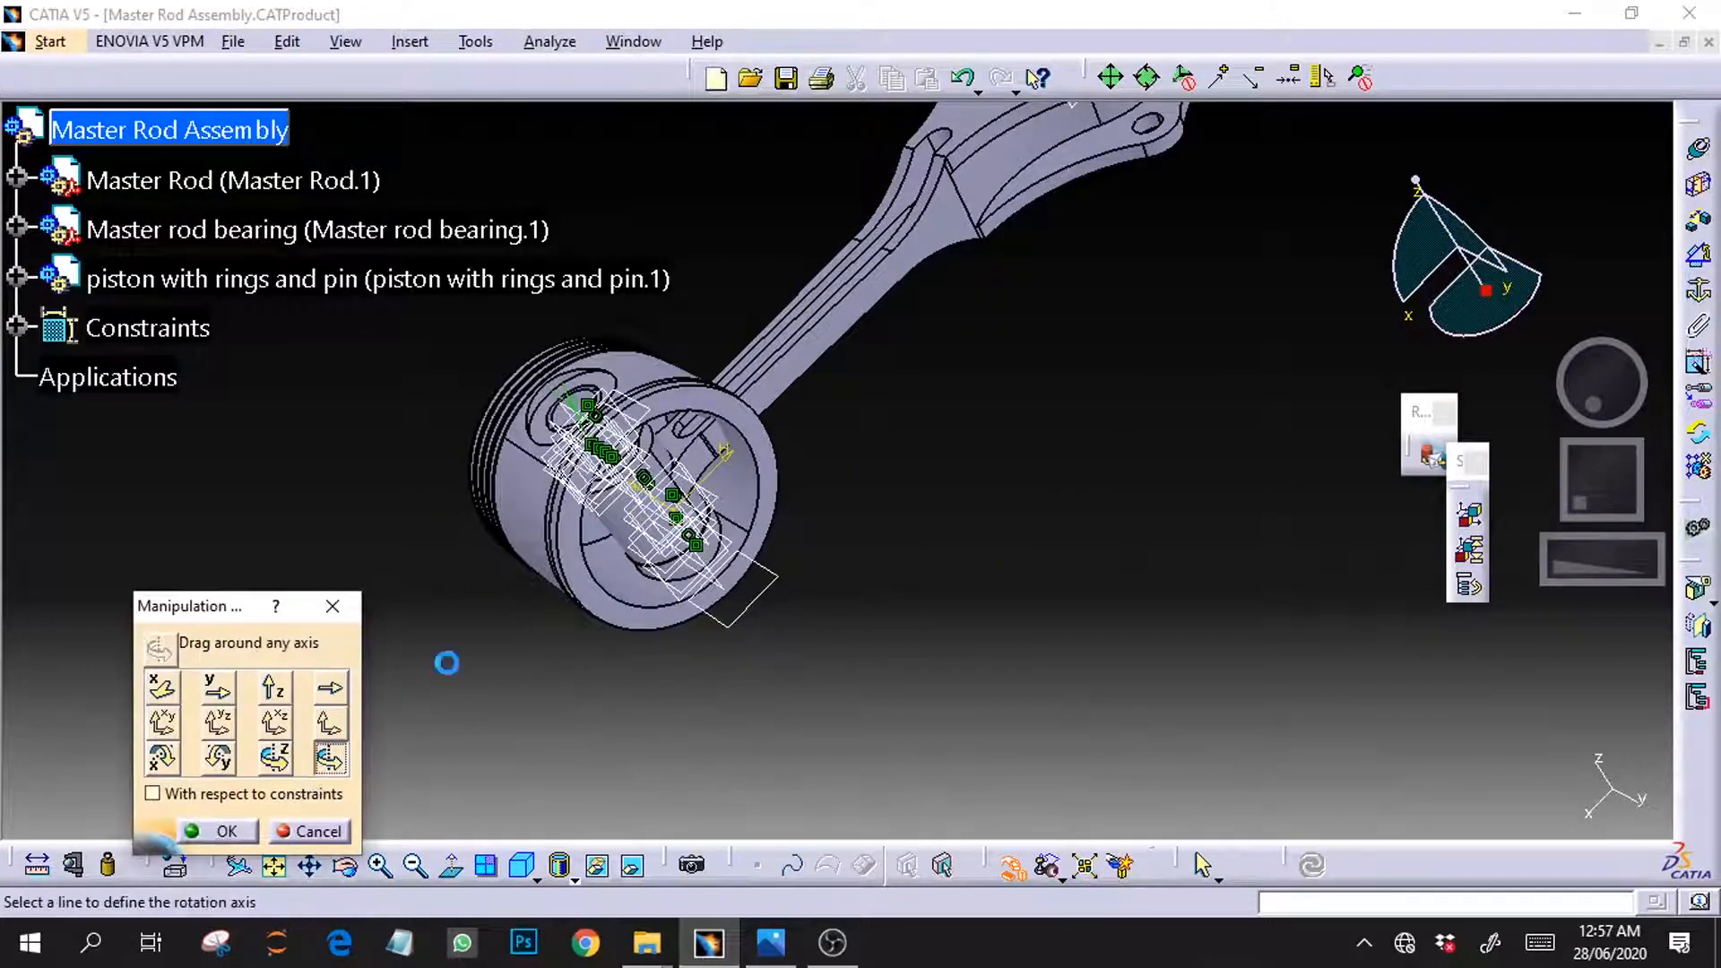
drag(1577, 563, 1646, 529)
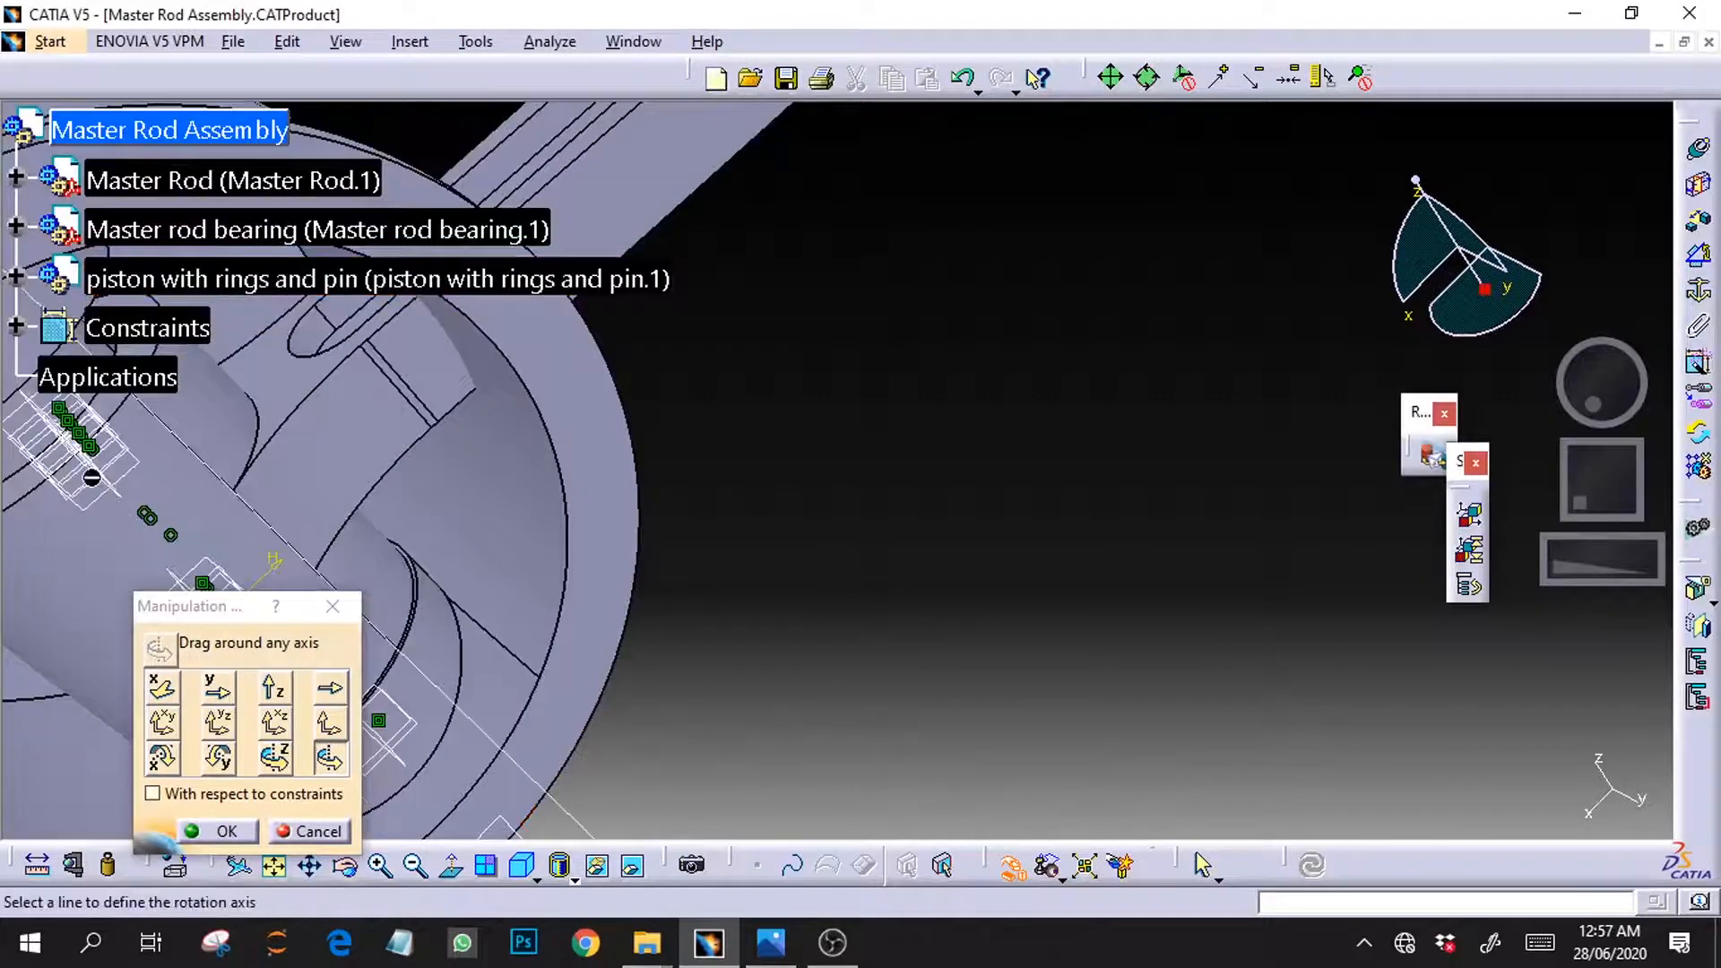
click(93, 477)
drag(1387, 553, 1169, 571)
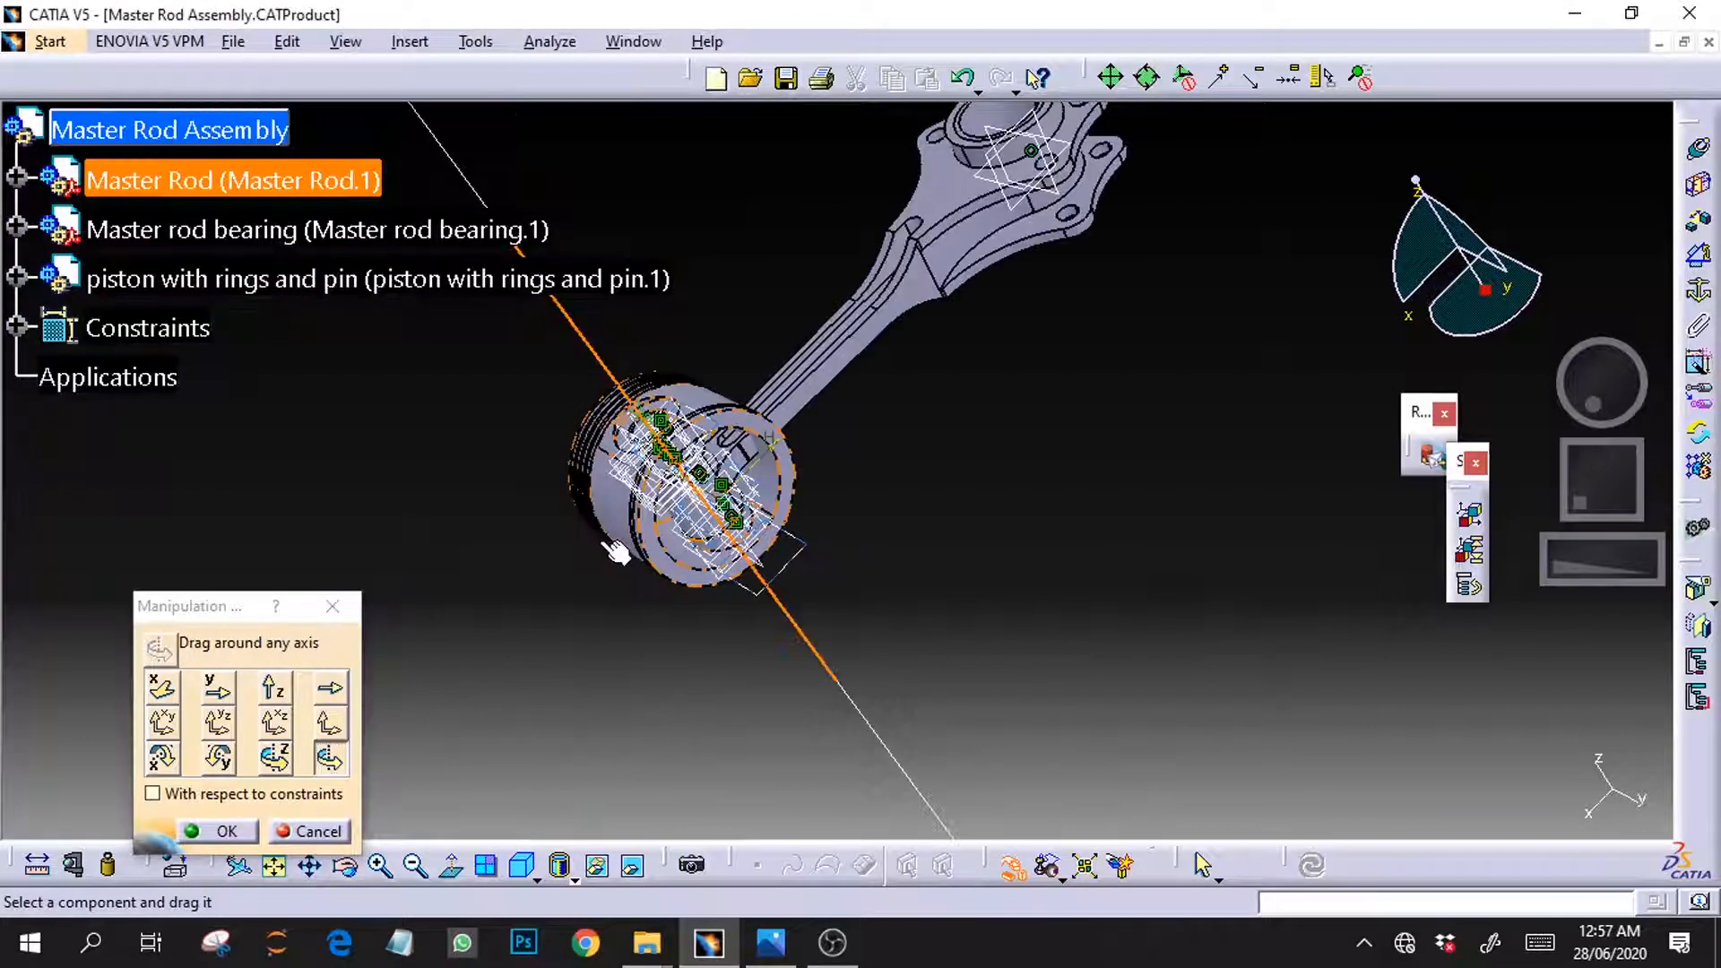
drag(616, 552, 717, 602)
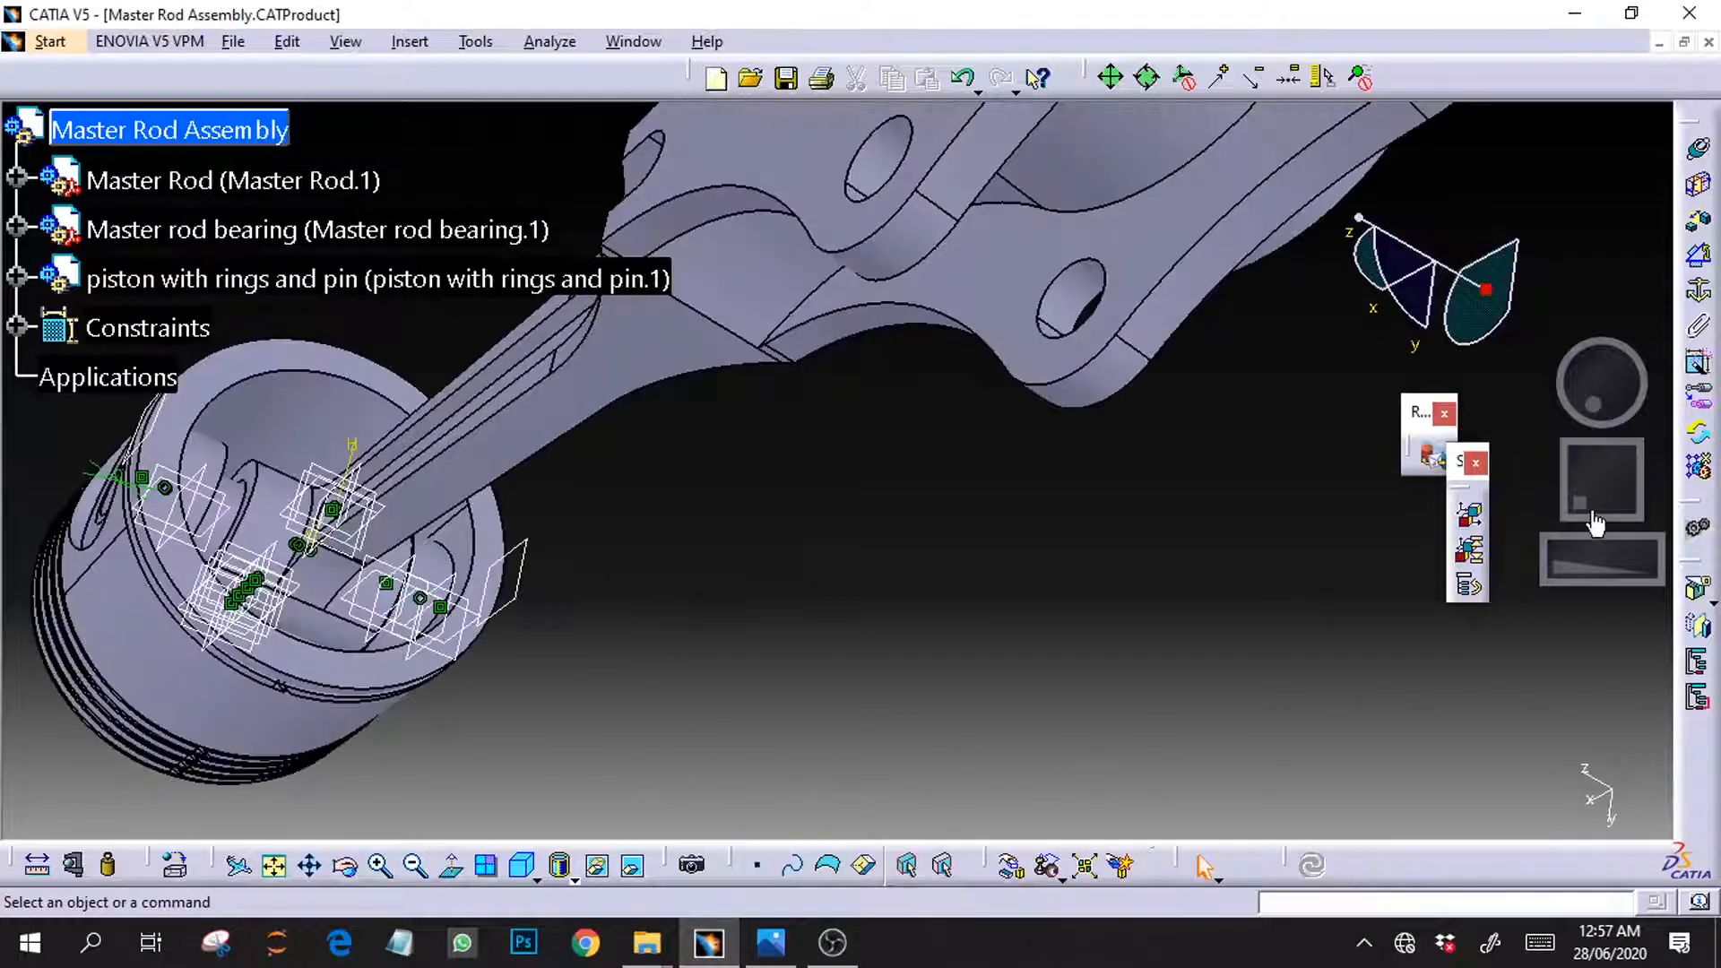
Step: Save the assembly as Master Rod Assembly.CATProduct in the master rod folder
mouse_move(1600, 393)
mouse_down()
mouse_move(1564, 366)
mouse_move(1607, 386)
mouse_up()
click(522, 866)
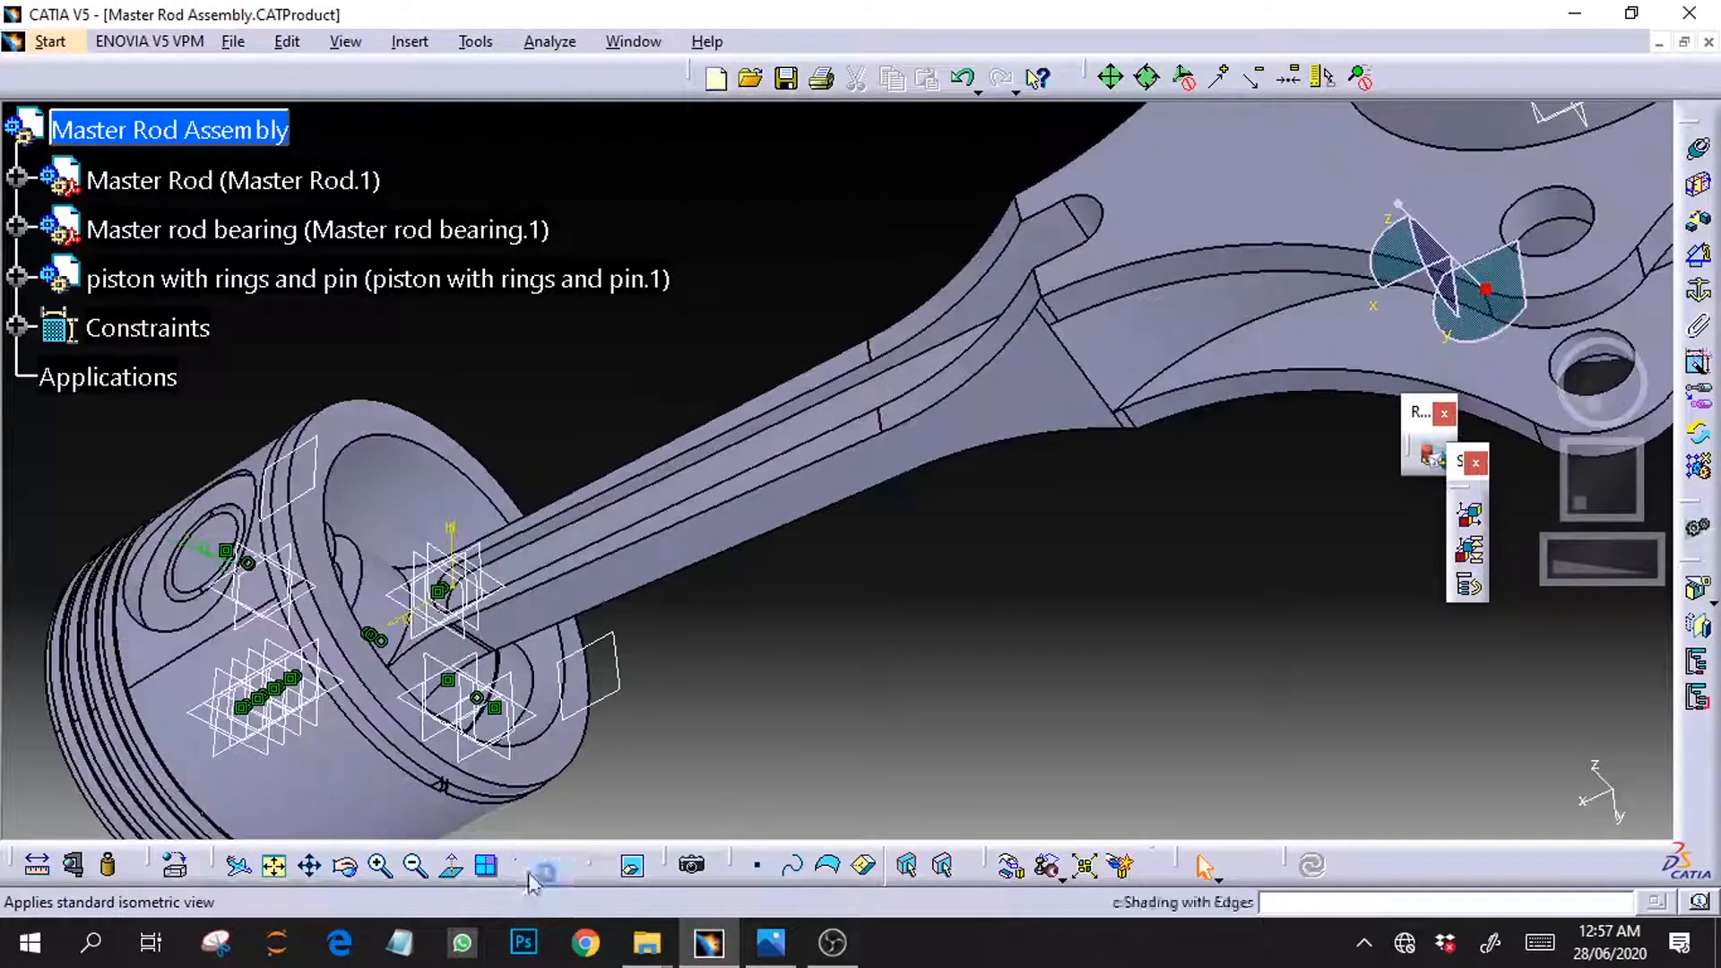
click(275, 866)
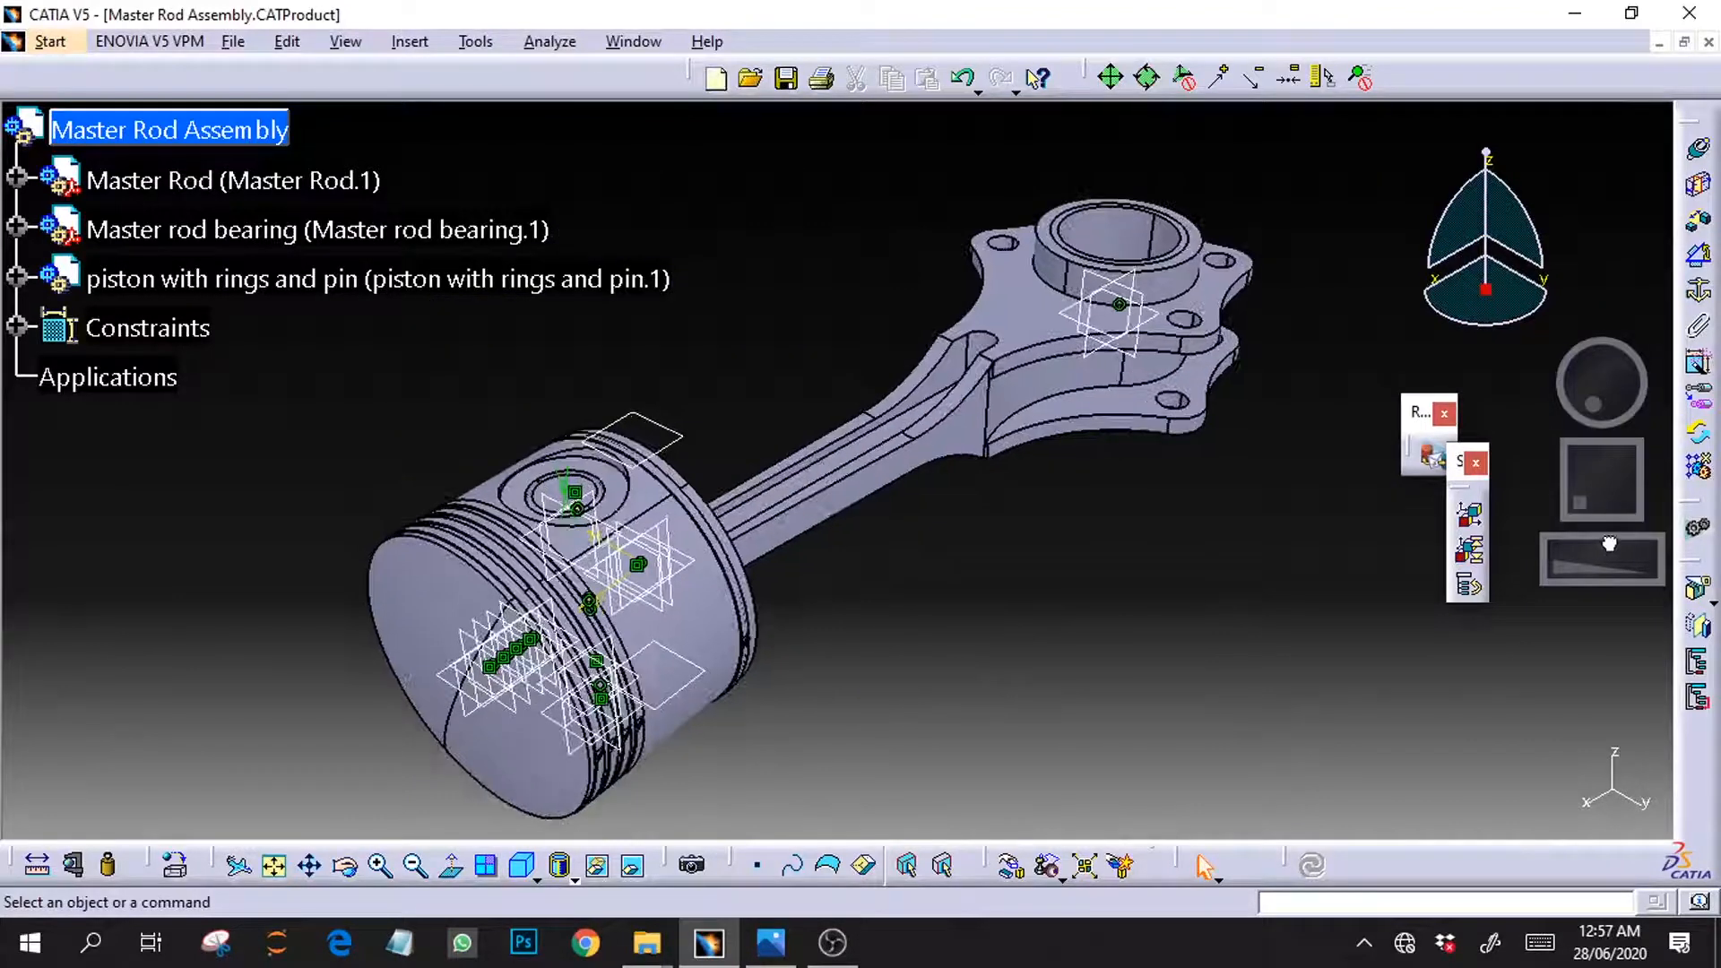
drag(1610, 543, 1591, 479)
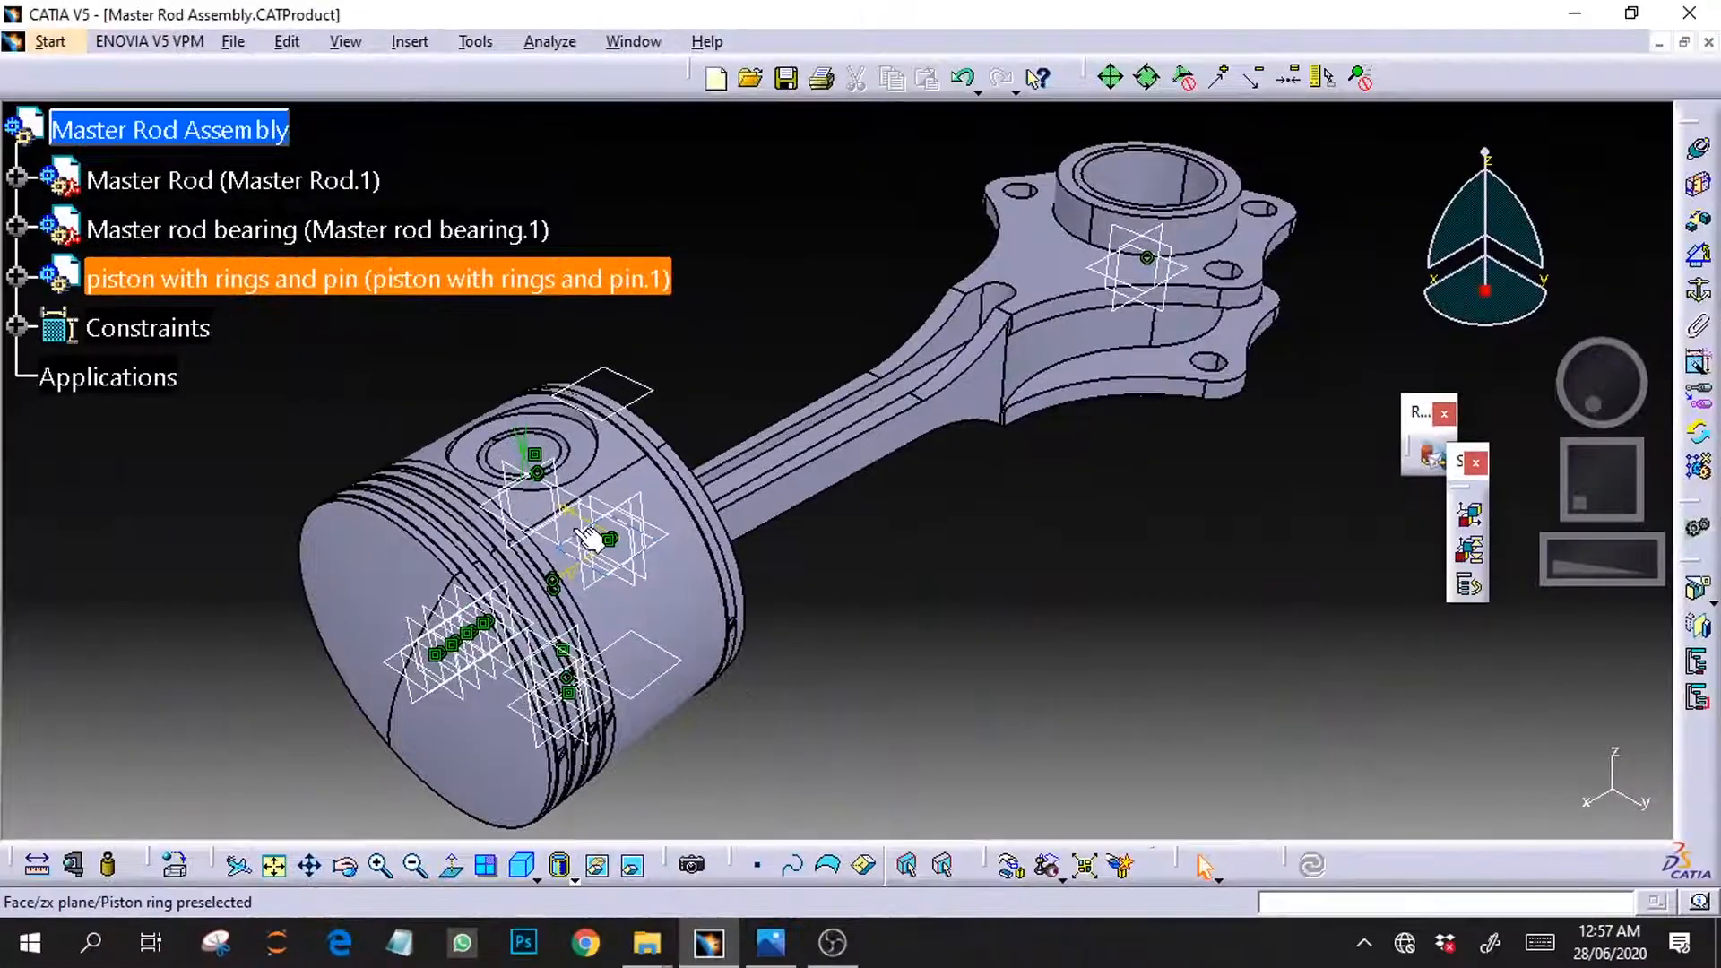
click(786, 78)
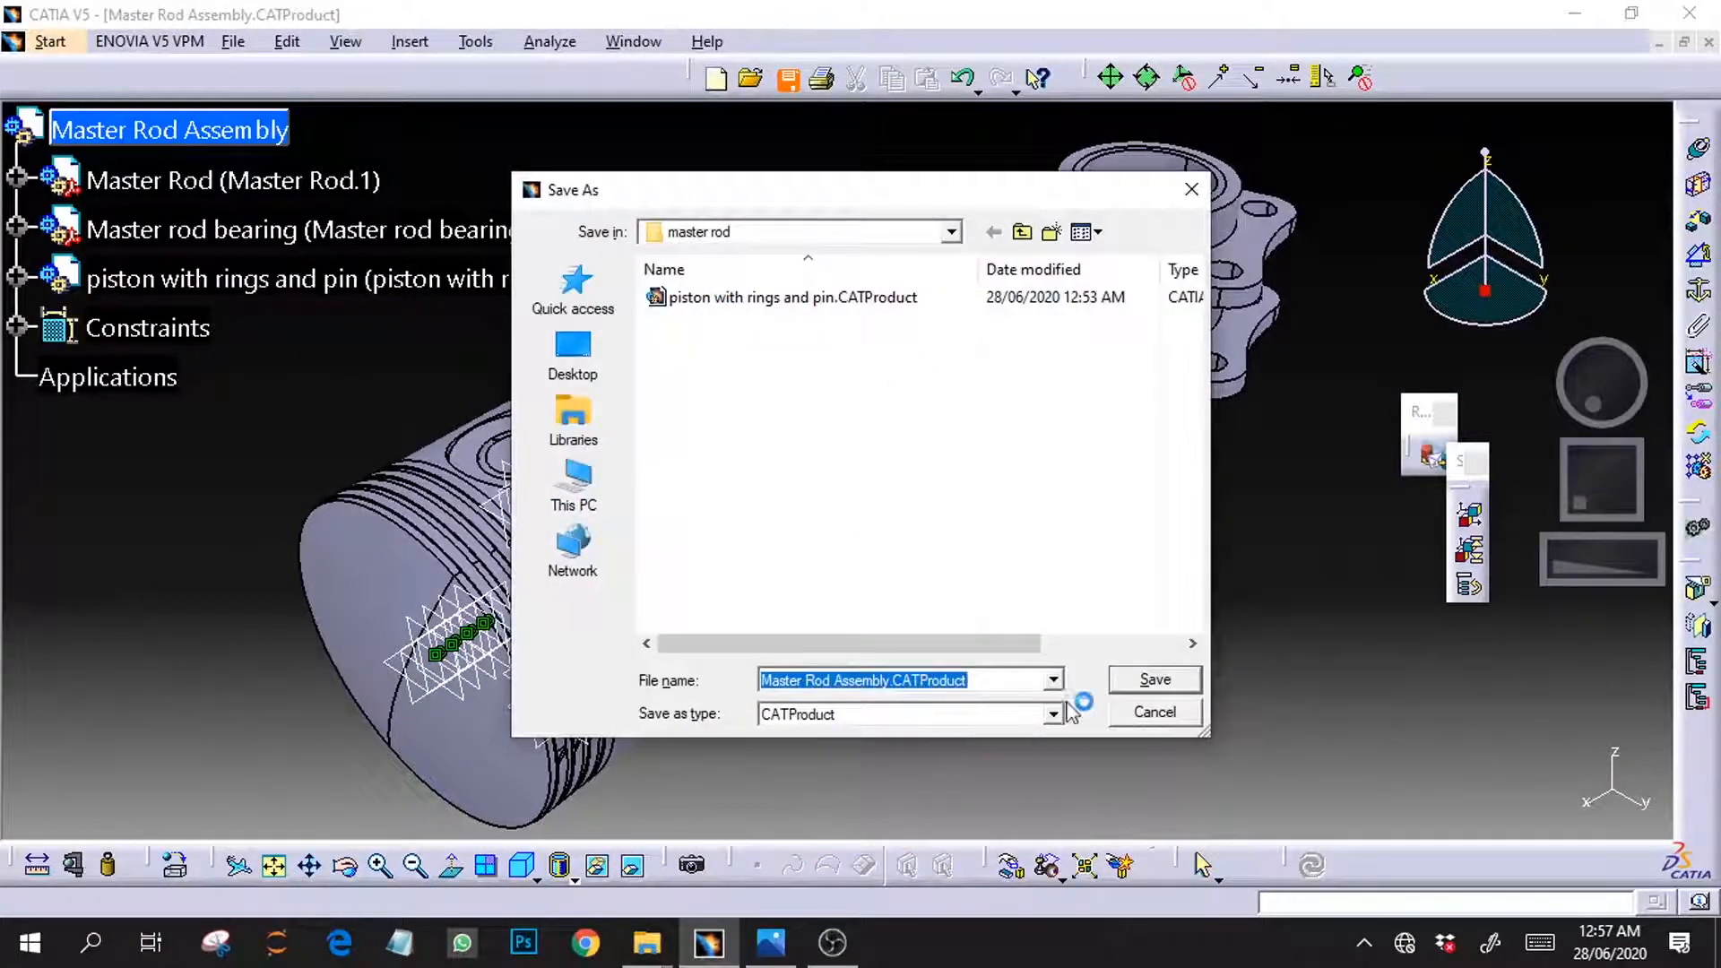
key(Return)
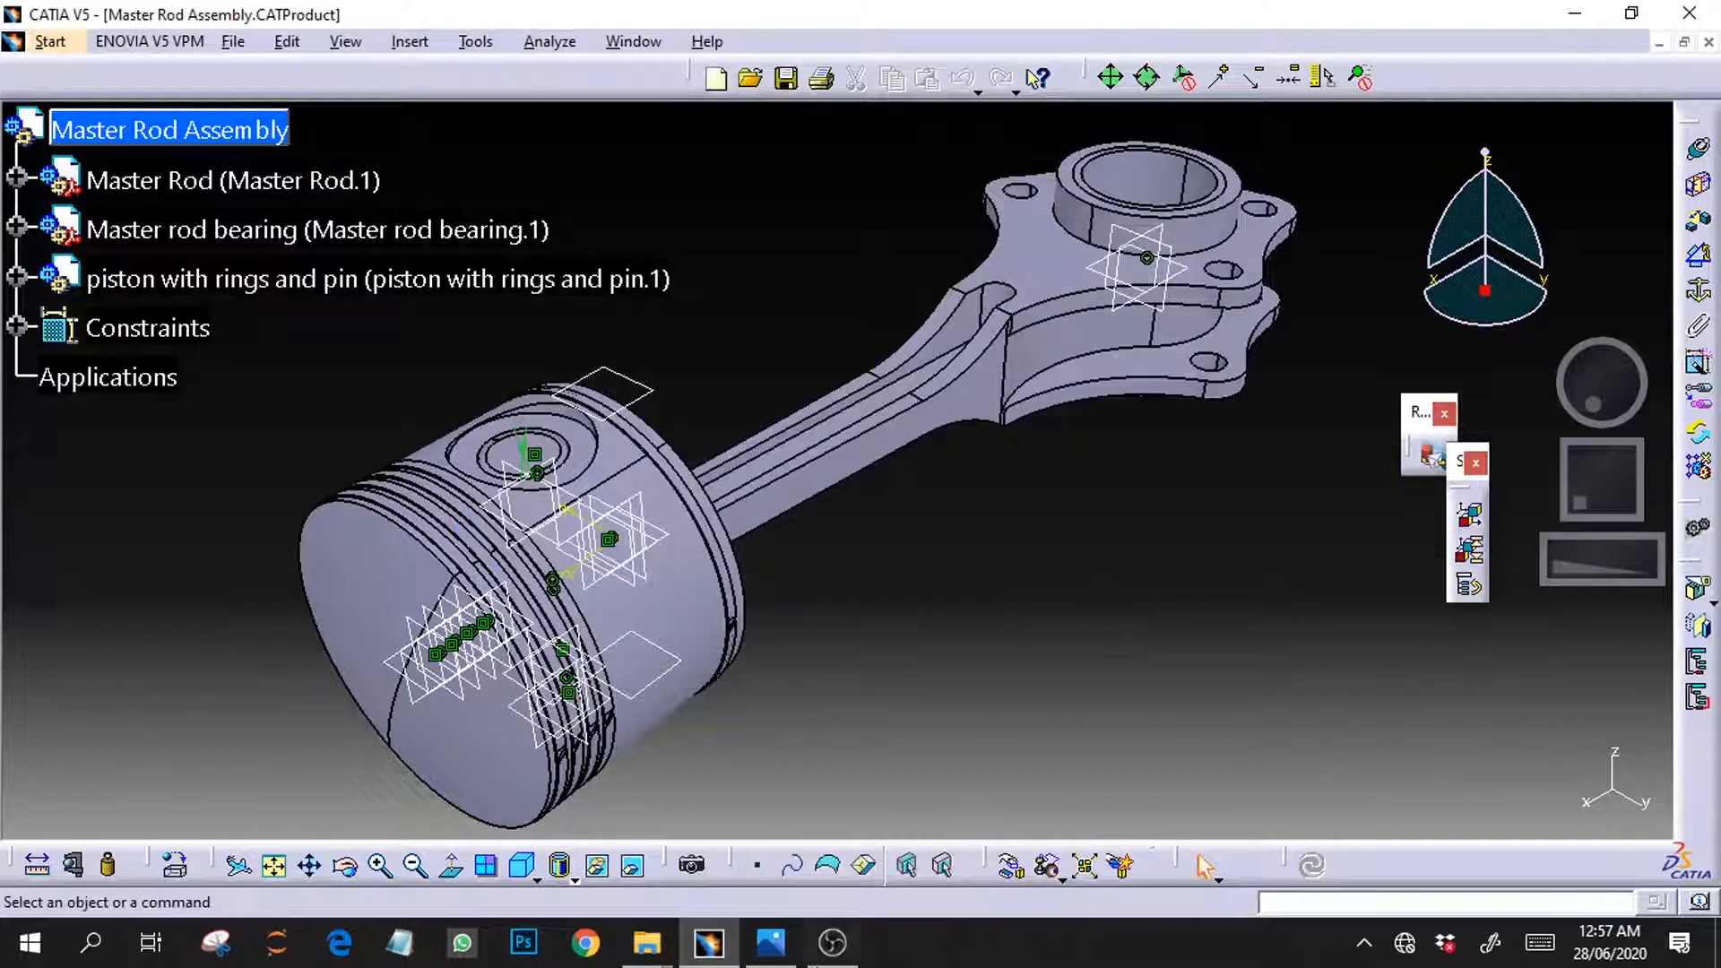